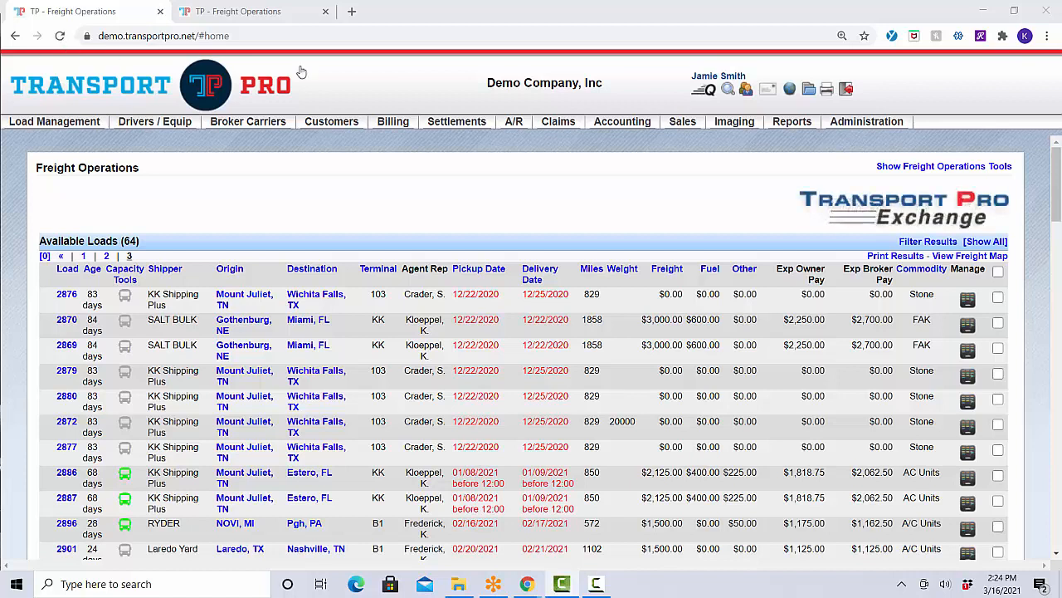
Start a new cash receipt and enter 34 as its check number.
{"action": "mouse_move", "coordinate": [518, 129]}
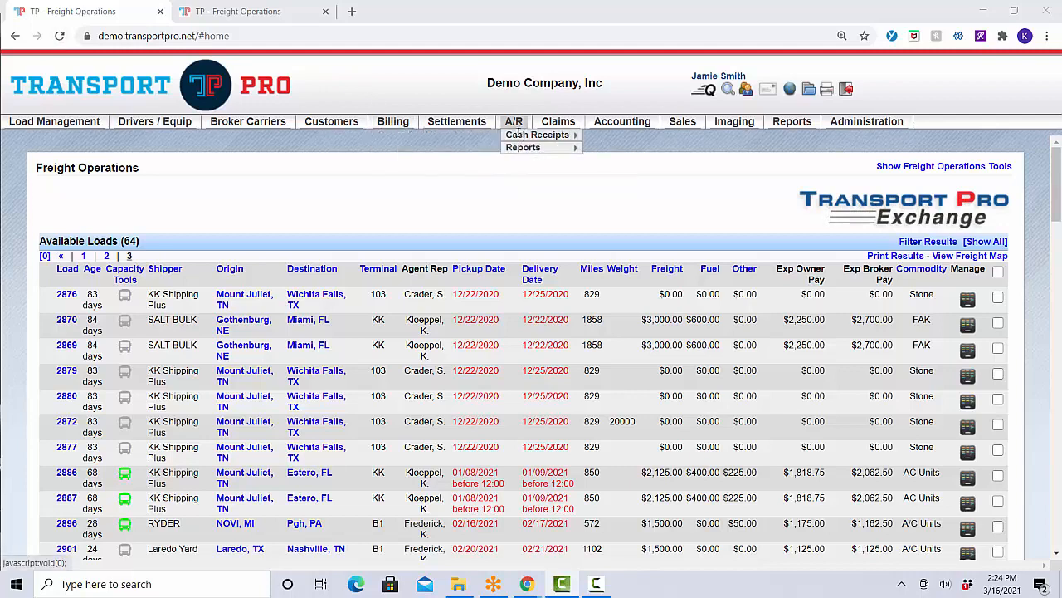
{"action": "left_click", "coordinate": [597, 135]}
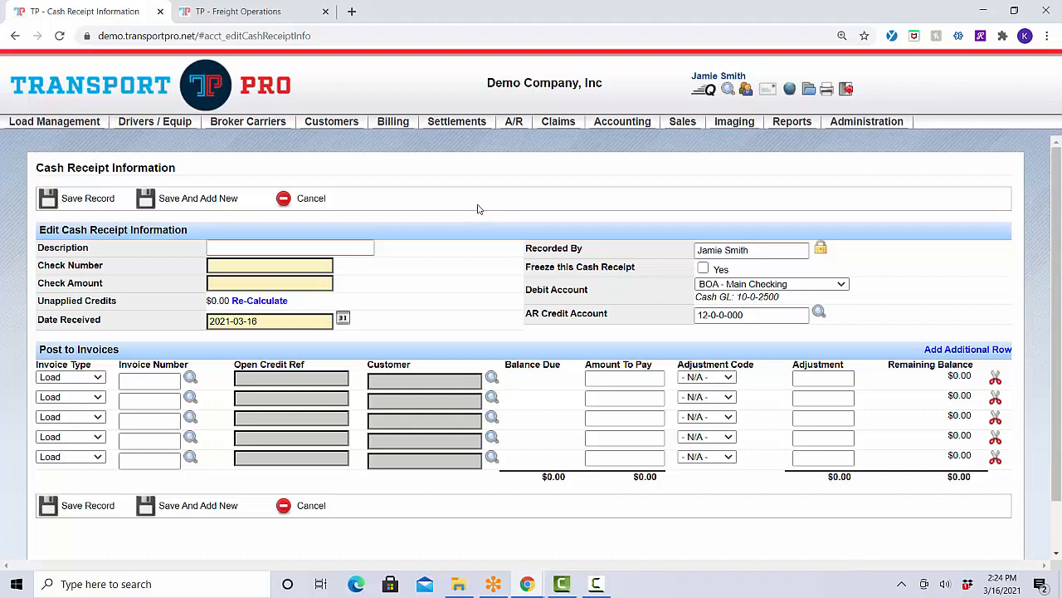
{"action": "left_click", "coordinate": [367, 247]}
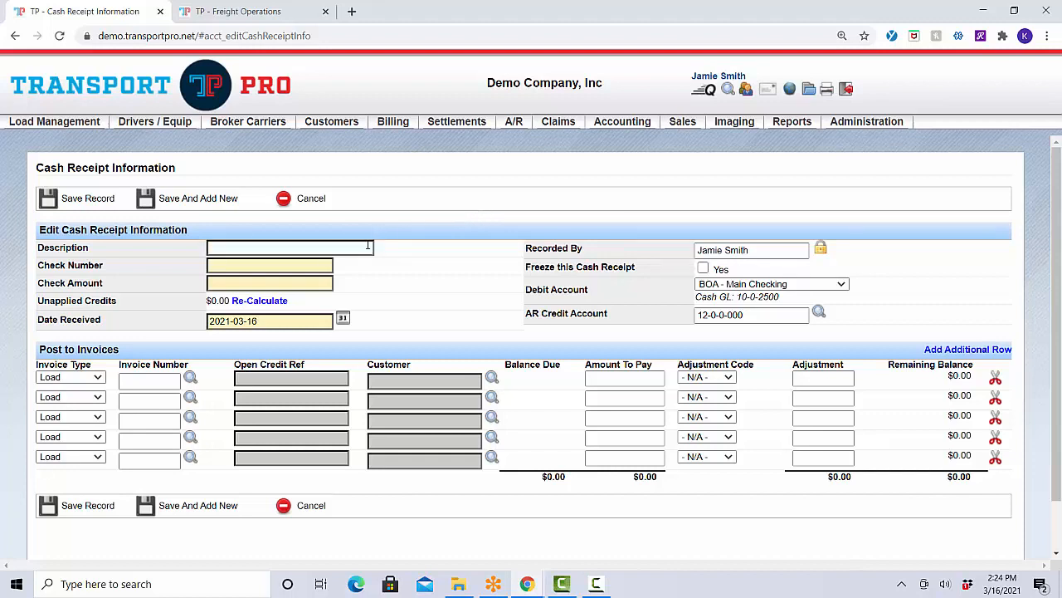
{"action": "left_click", "coordinate": [326, 265]}
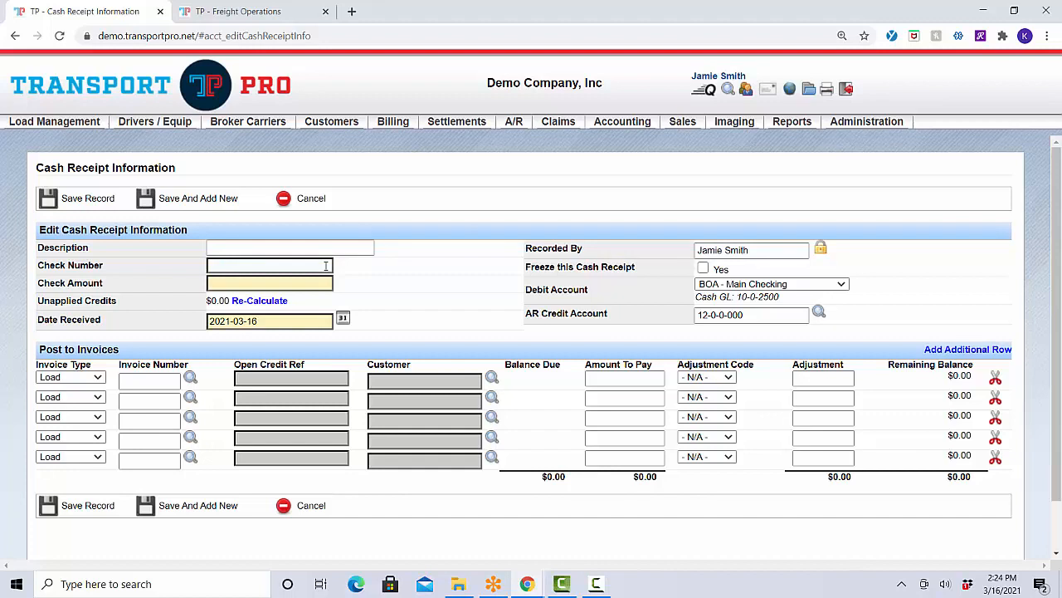
{"action": "left_click", "coordinate": [326, 265]}
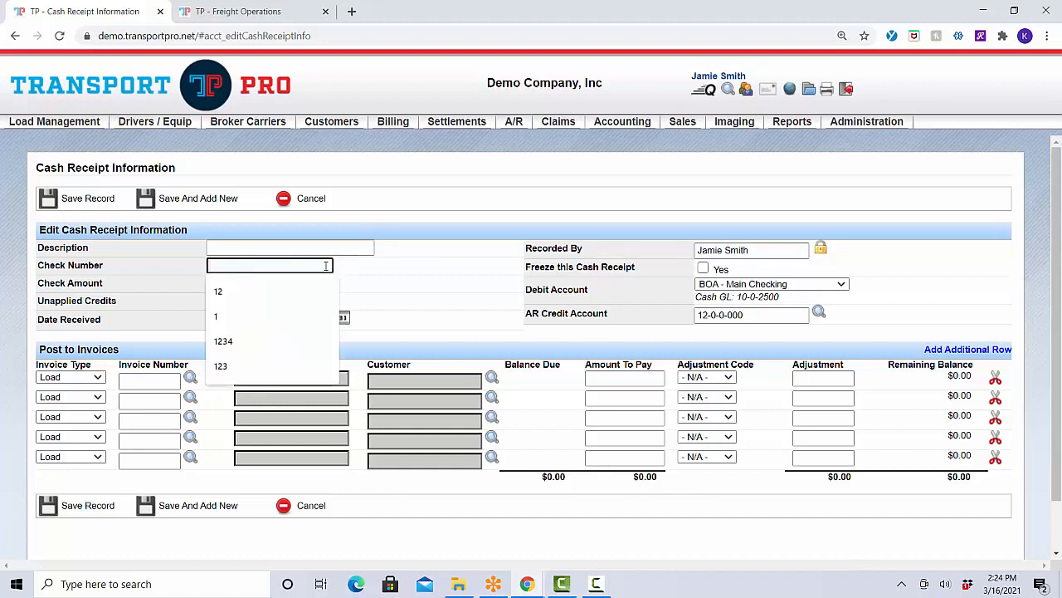
{"action": "type", "text": "34"}
{"action": "left_click", "coordinate": [397, 275]}
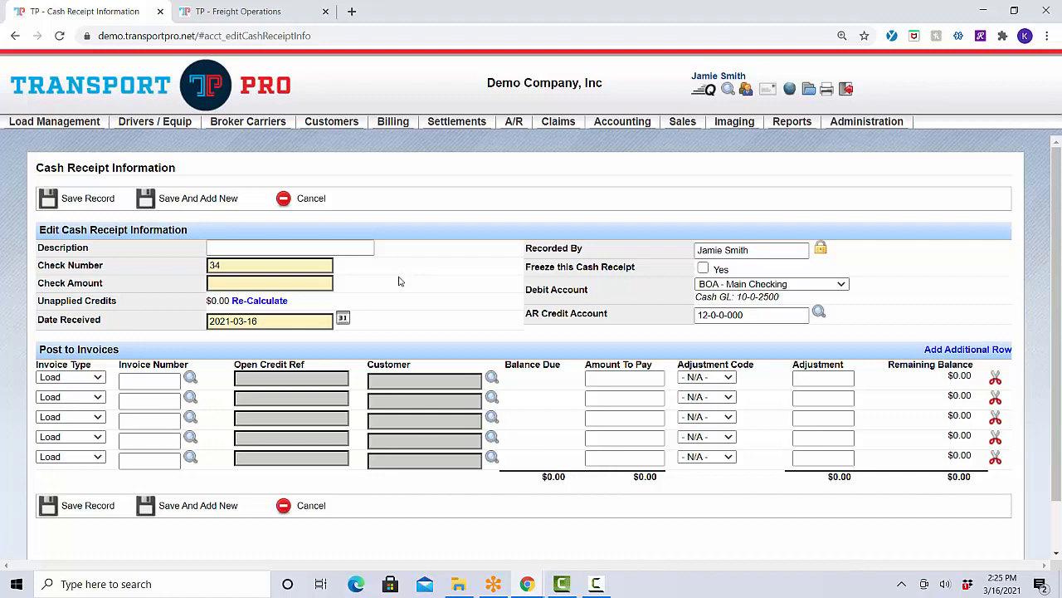
Set the cash receipt's check amount to 1000.
{"action": "left_click", "coordinate": [328, 285]}
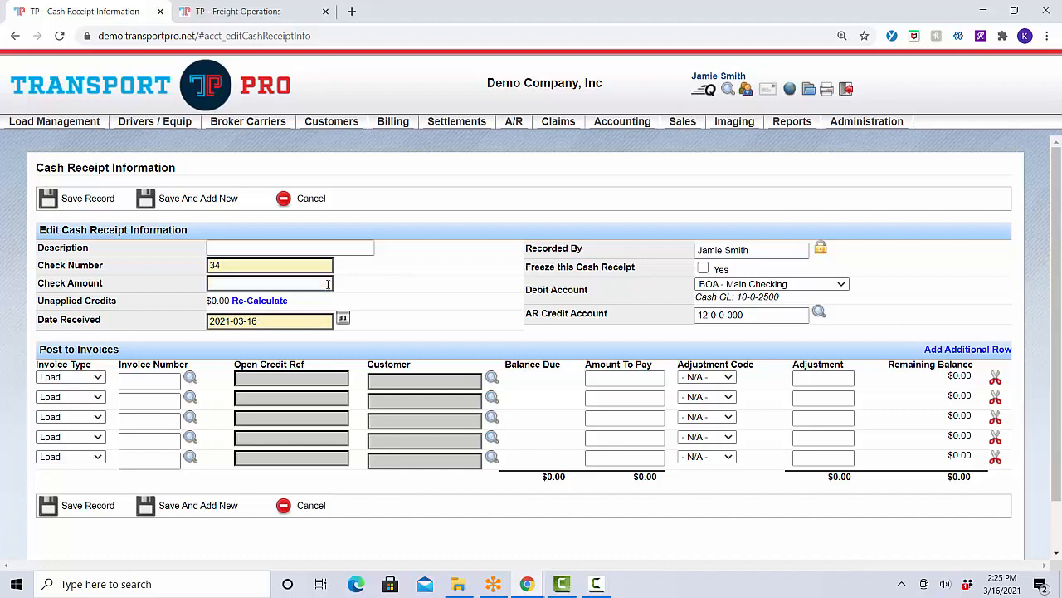
{"action": "type", "text": "1000"}
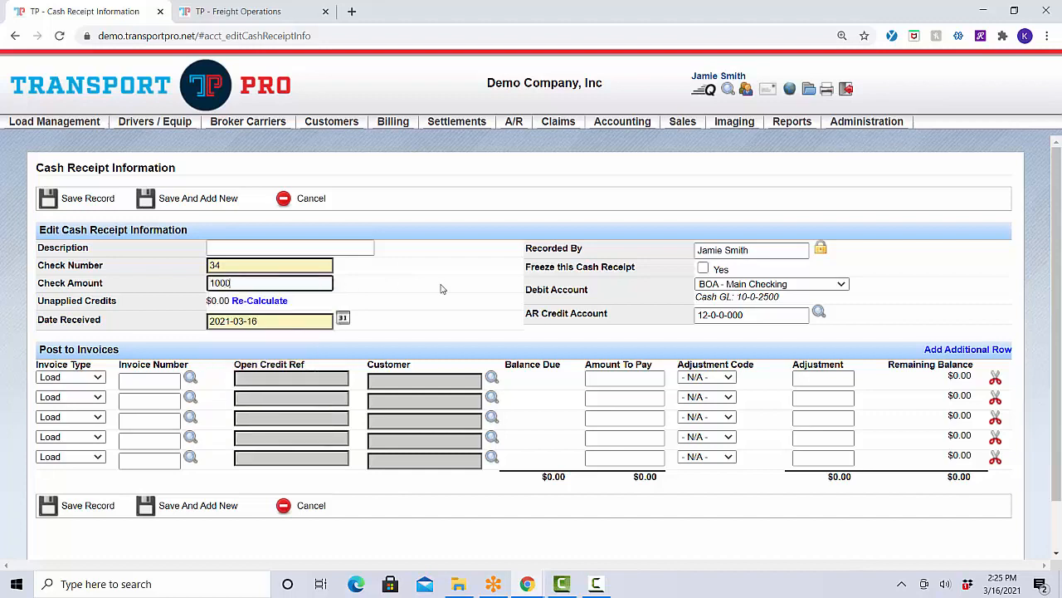
{"action": "left_click", "coordinate": [442, 289]}
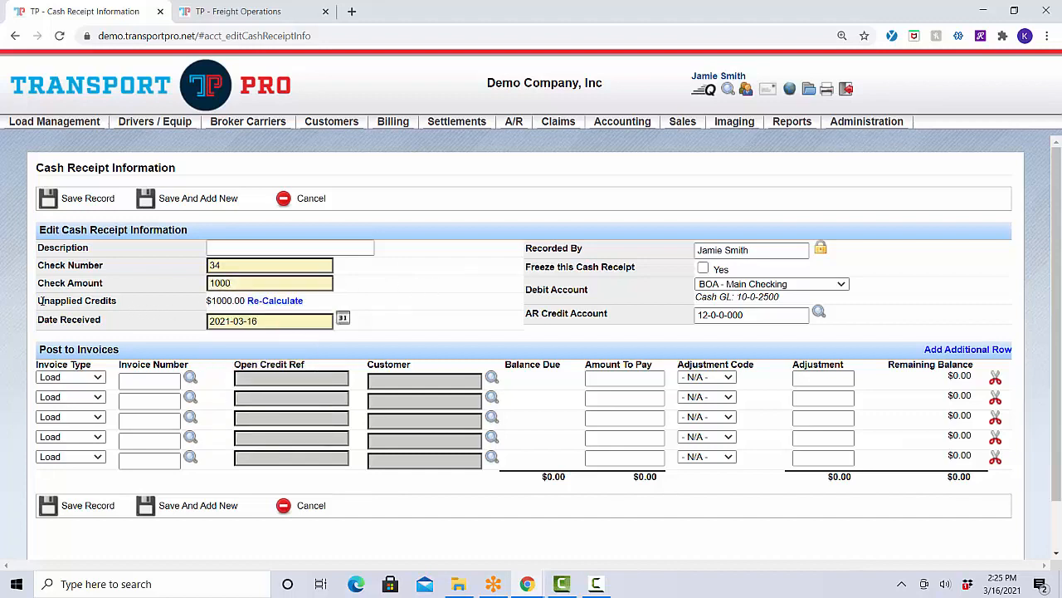
Examine the cash receipt's unapplied credits and date received.
{"action": "left_click_drag", "start_coordinate": [40, 303], "coordinate": [138, 308]}
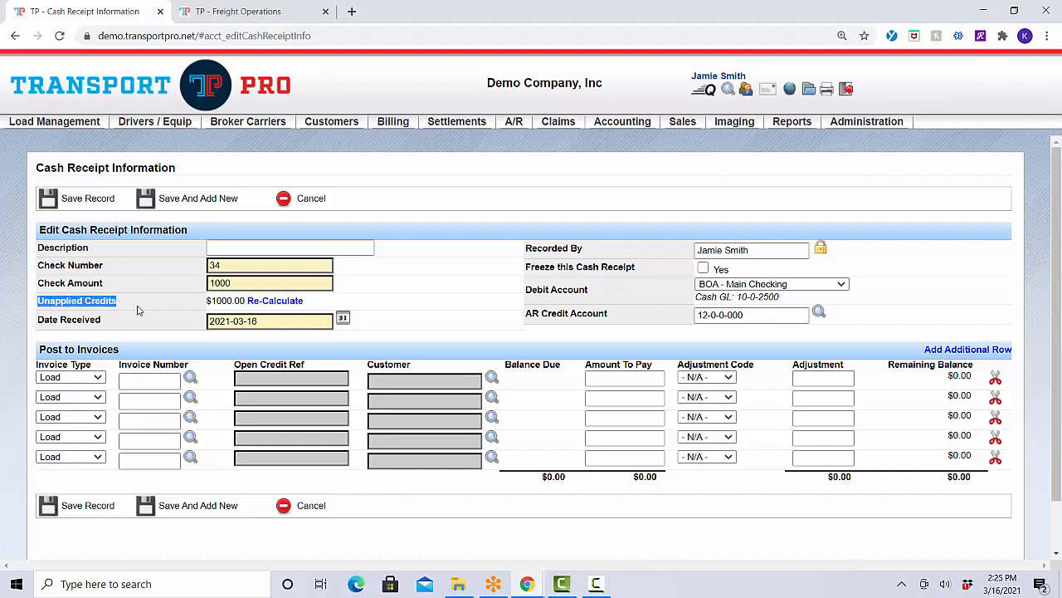
{"action": "left_click", "coordinate": [137, 309]}
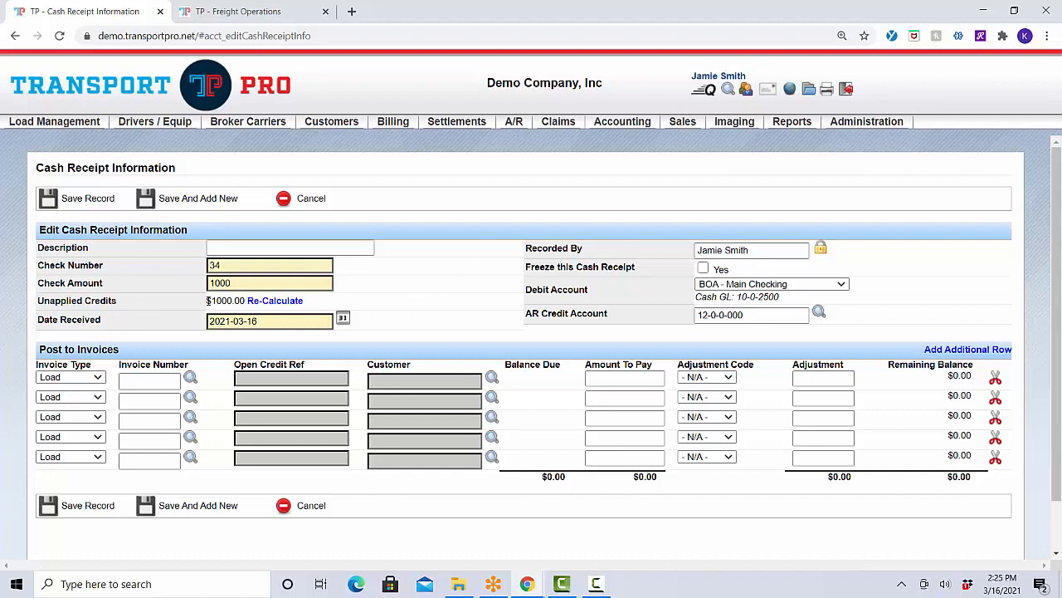
{"action": "left_click_drag", "start_coordinate": [209, 302], "coordinate": [243, 302]}
{"action": "left_click", "coordinate": [406, 308]}
{"action": "left_click", "coordinate": [289, 320]}
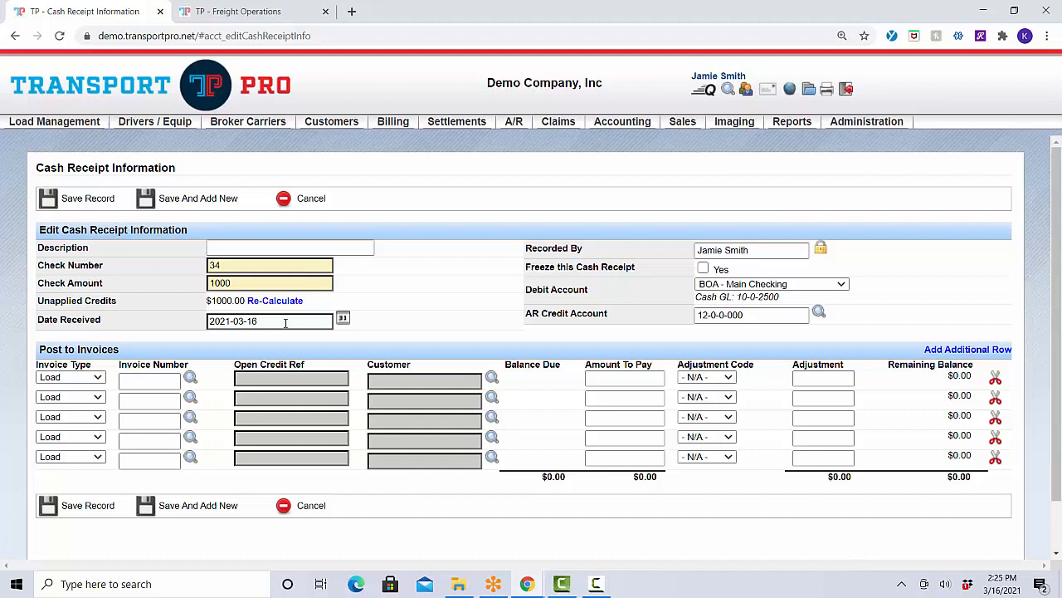
{"action": "left_click", "coordinate": [341, 319]}
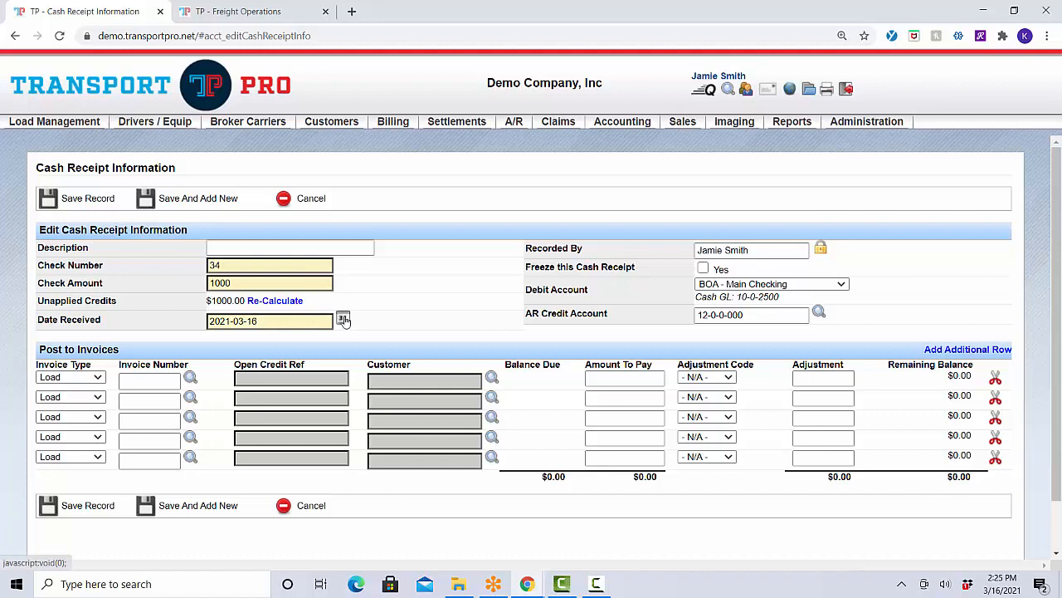
Examine who recorded the cash receipt and its option for freezing the receipt.
{"action": "left_click_drag", "start_coordinate": [526, 247], "coordinate": [595, 255]}
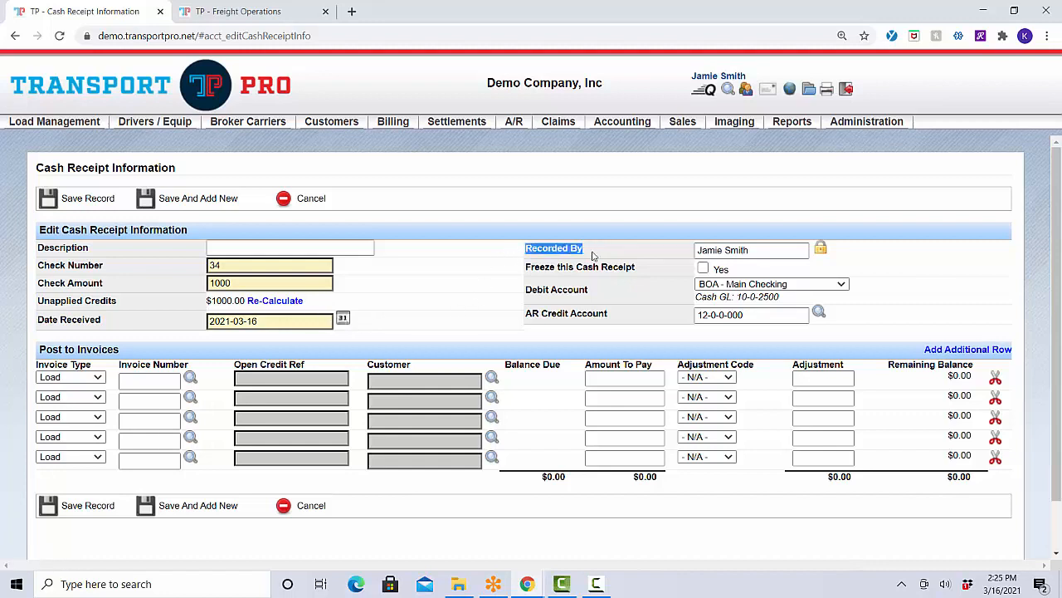
{"action": "left_click", "coordinate": [594, 256]}
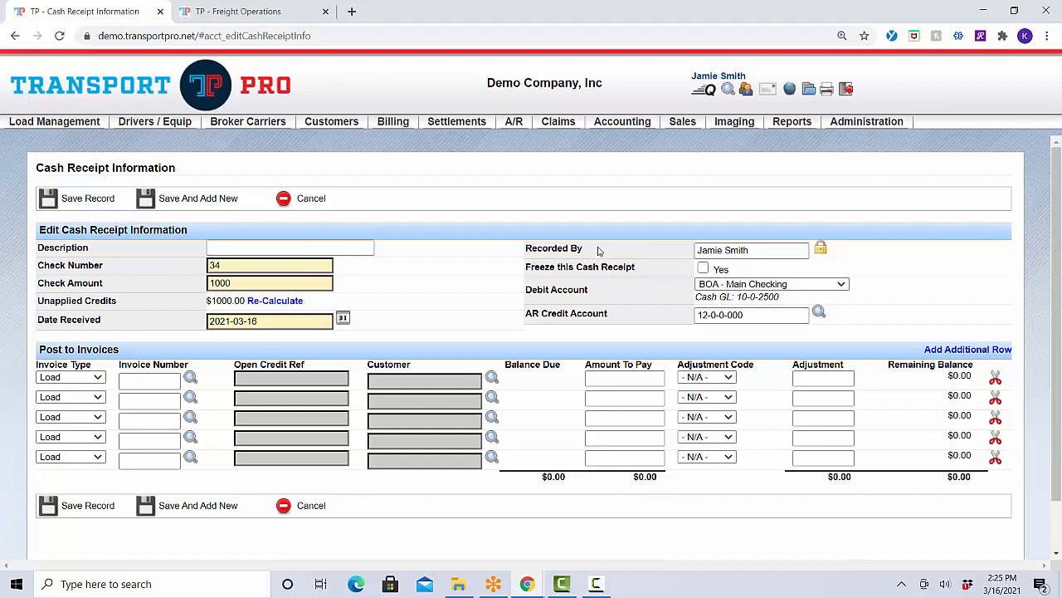
{"action": "left_click", "coordinate": [716, 248]}
{"action": "left_click", "coordinate": [818, 251]}
{"action": "left_click", "coordinate": [703, 268]}
{"action": "left_click", "coordinate": [704, 269]}
Review the available debit accounts and the AR credit account on the cash receipt.
{"action": "left_click_drag", "start_coordinate": [527, 290], "coordinate": [609, 294]}
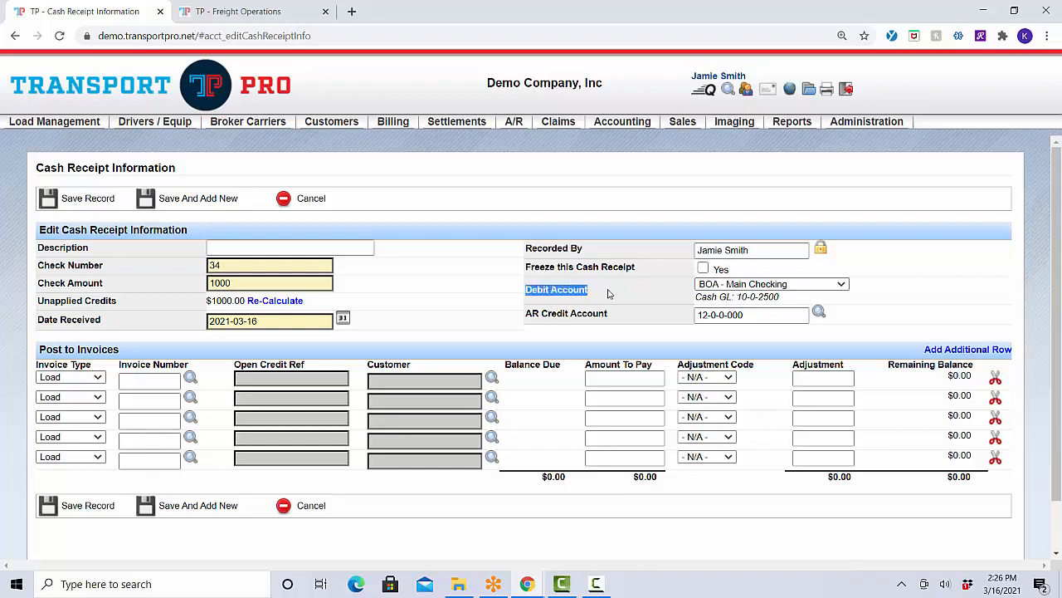
{"action": "left_click", "coordinate": [609, 293]}
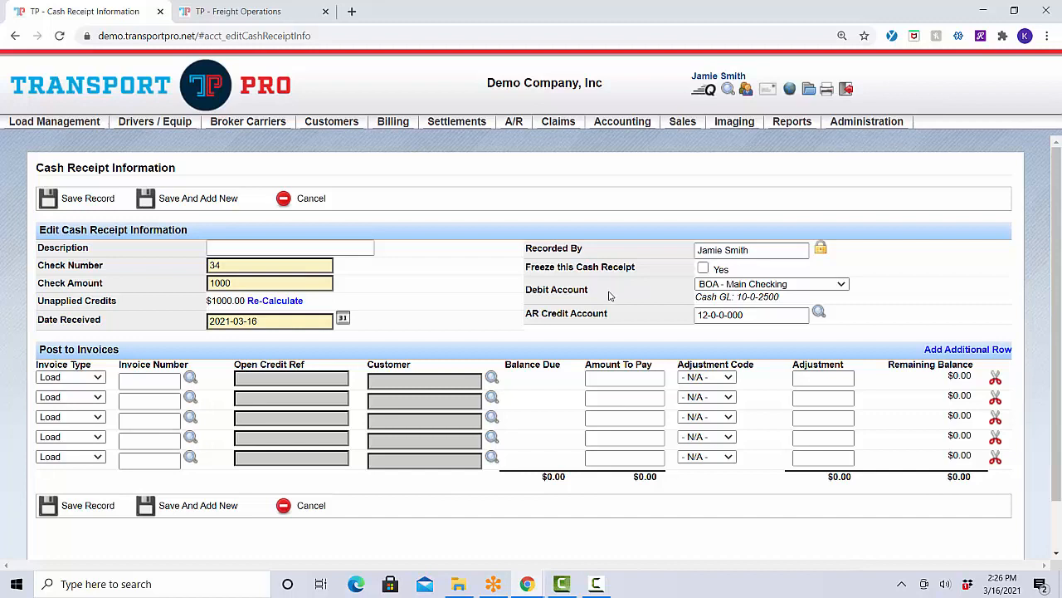
{"action": "left_click", "coordinate": [842, 284]}
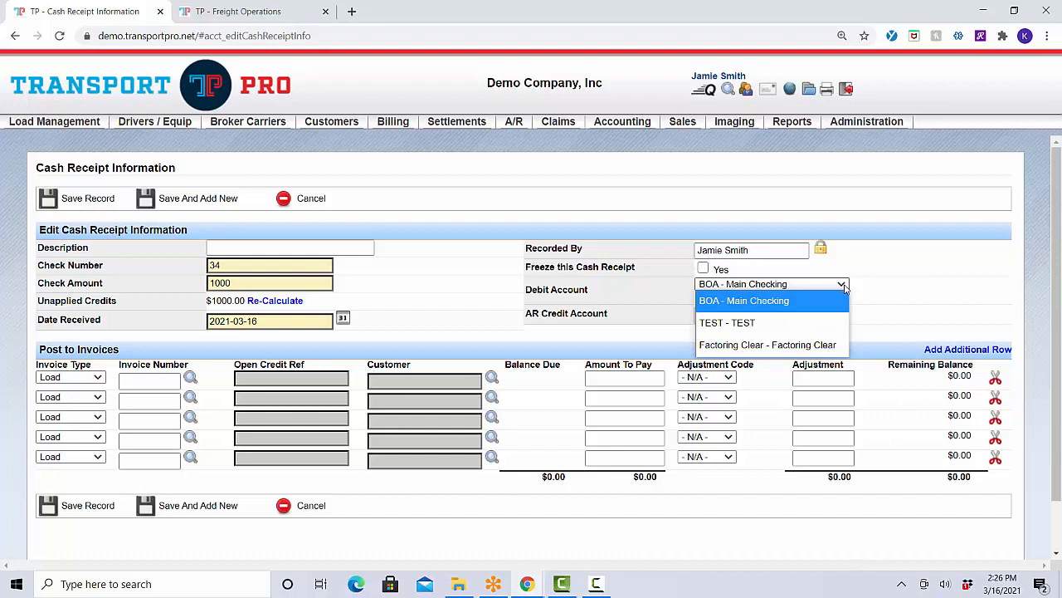
{"action": "left_click", "coordinate": [844, 286]}
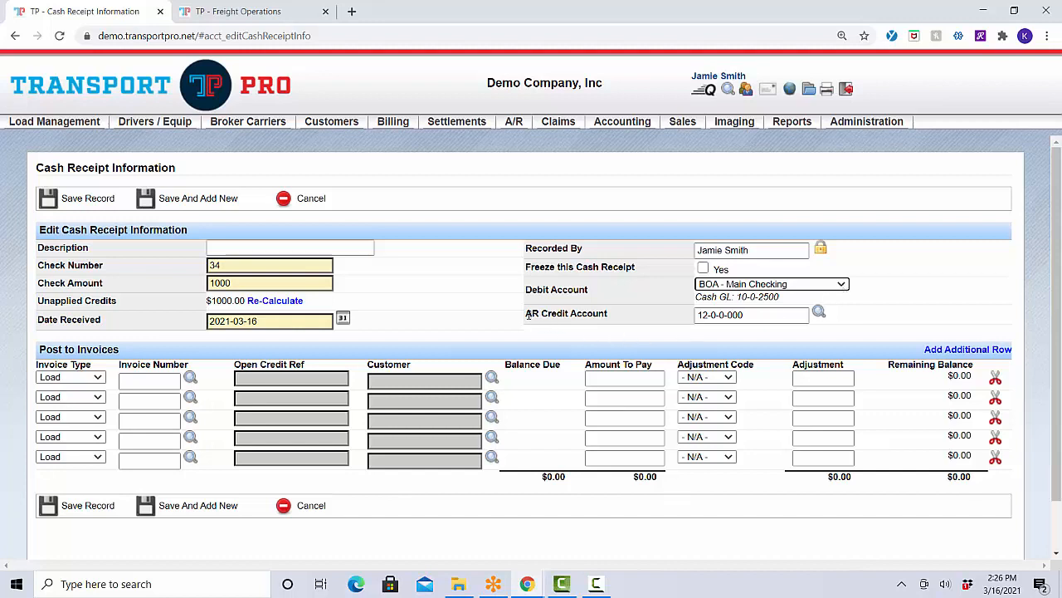
{"action": "left_click_drag", "start_coordinate": [526, 316], "coordinate": [634, 319]}
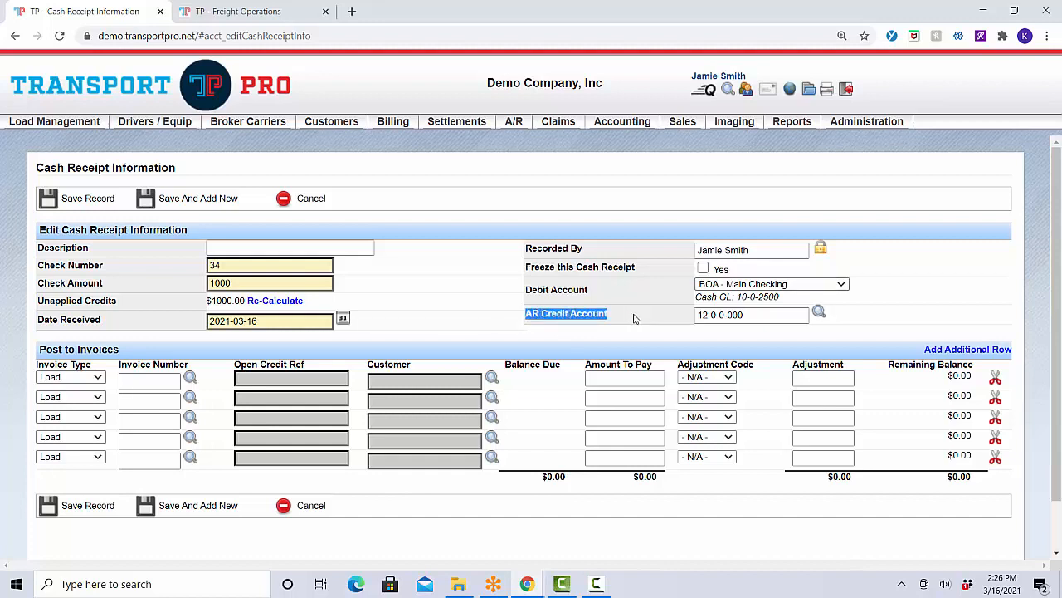
{"action": "left_click", "coordinate": [634, 318]}
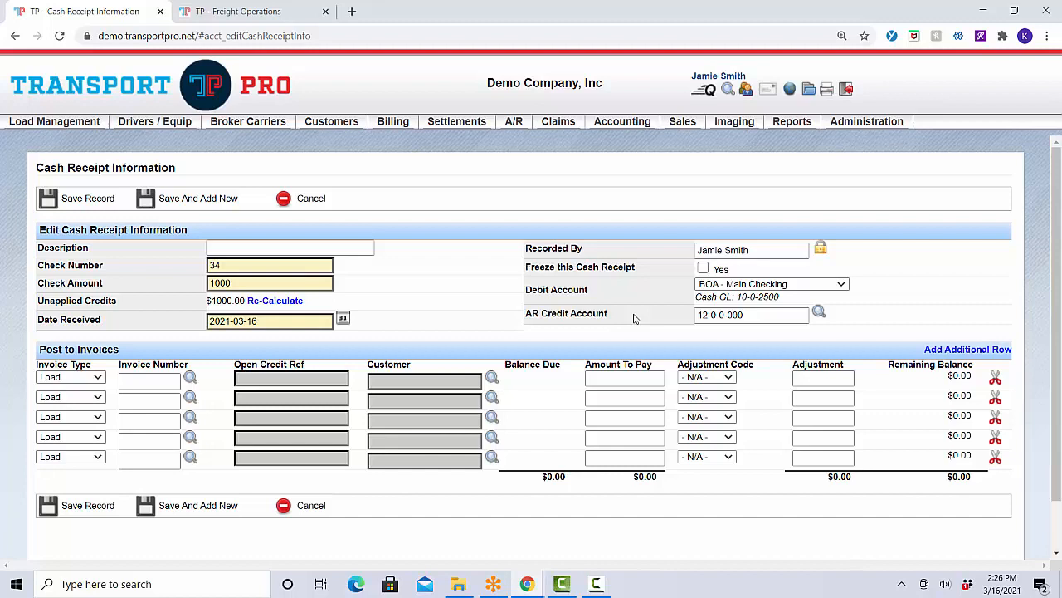
{"action": "left_click", "coordinate": [765, 316]}
{"action": "mouse_move", "coordinate": [636, 123]}
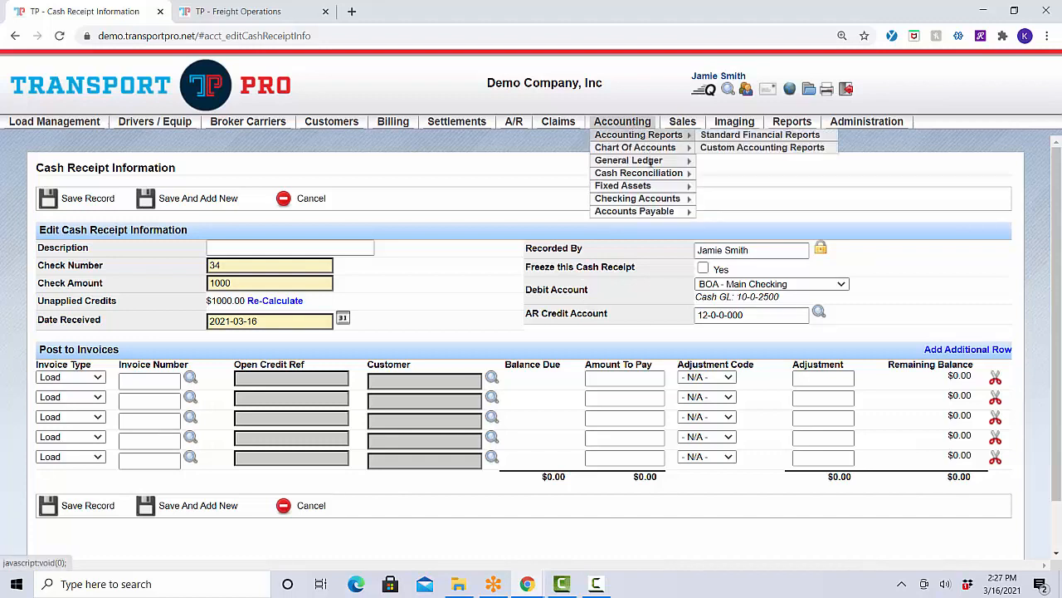
{"action": "mouse_move", "coordinate": [664, 198]}
{"action": "mouse_move", "coordinate": [717, 199]}
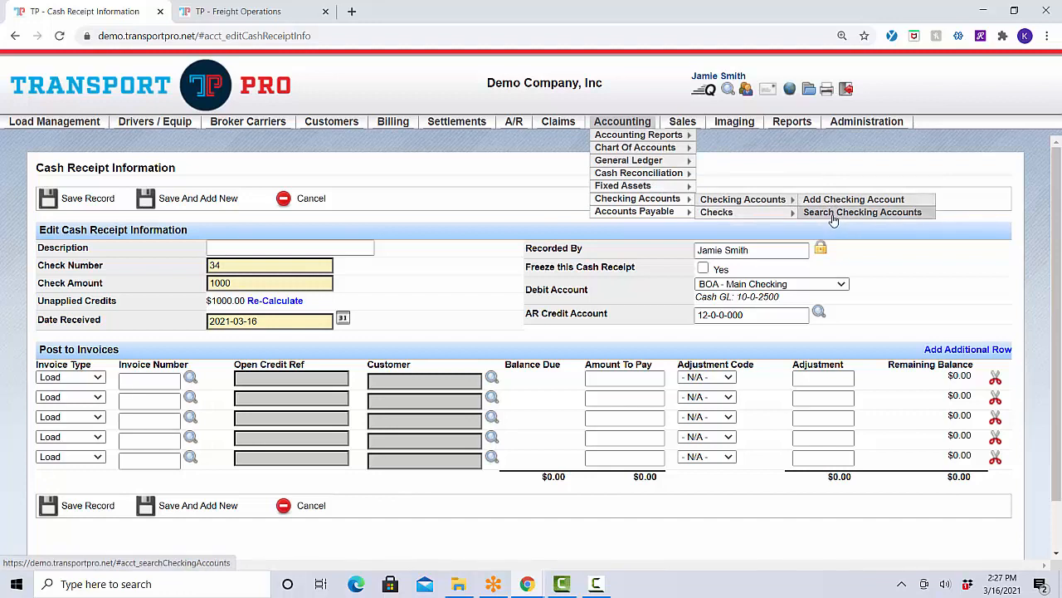
{"action": "mouse_move", "coordinate": [636, 212]}
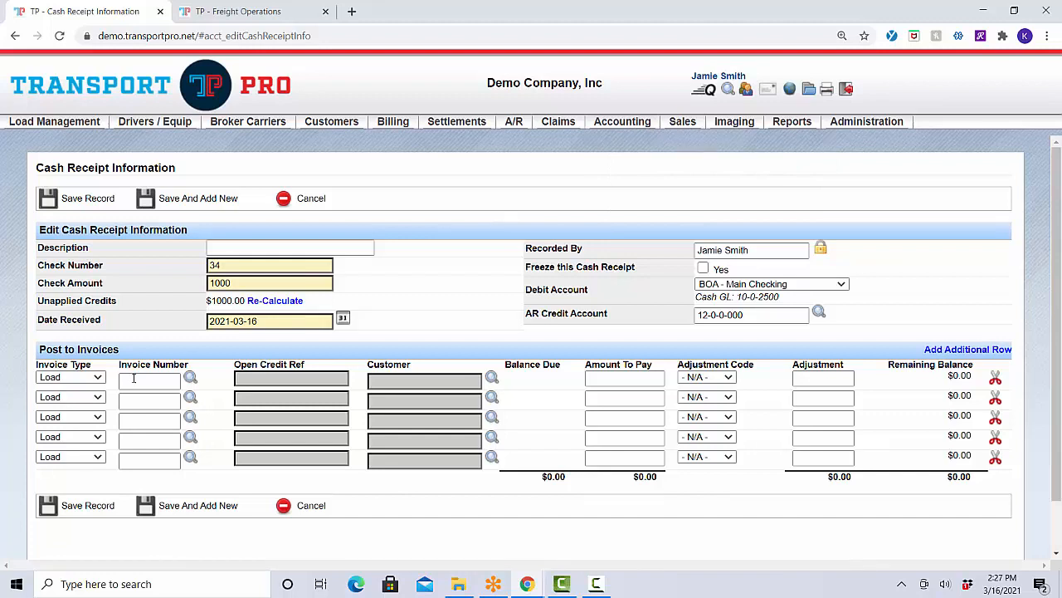
Review the invoice types for posting the receipt and choose Load for the first invoice row.
{"action": "left_click_drag", "start_coordinate": [41, 352], "coordinate": [158, 355]}
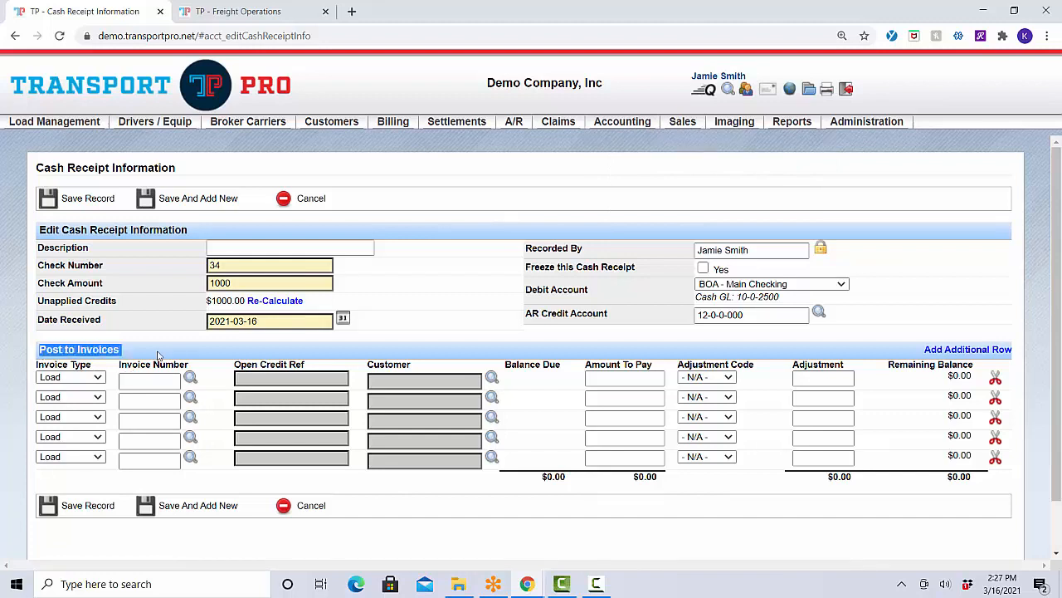
{"action": "left_click", "coordinate": [158, 355]}
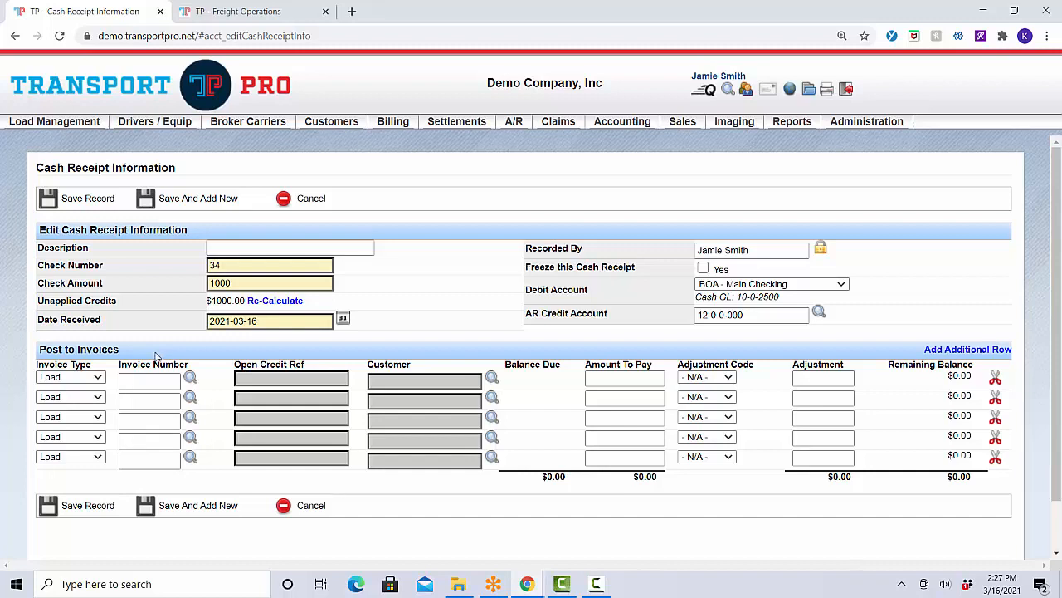
{"action": "left_click", "coordinate": [99, 378]}
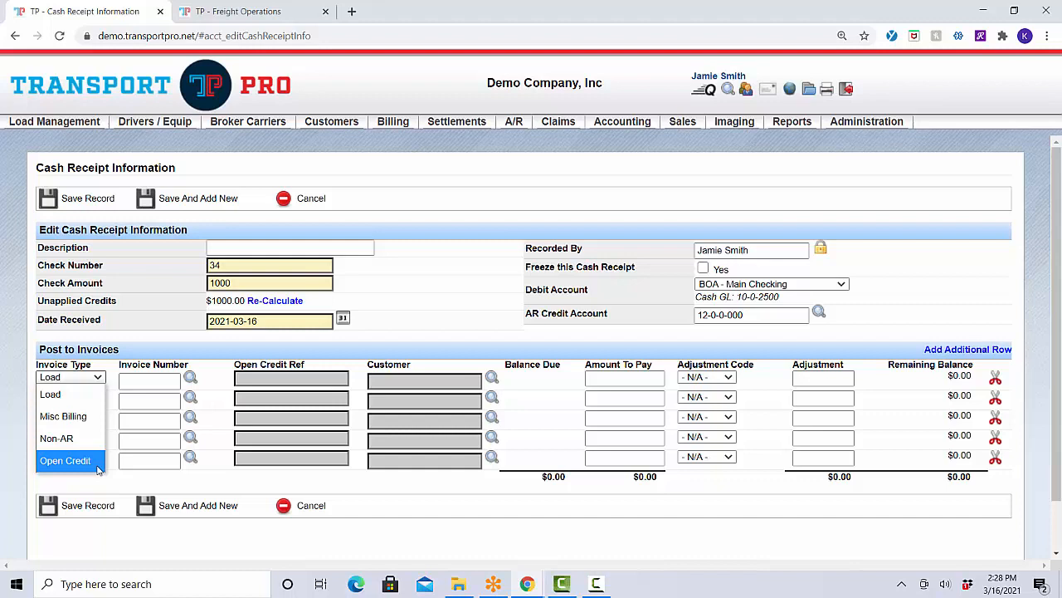
{"action": "left_click", "coordinate": [94, 402]}
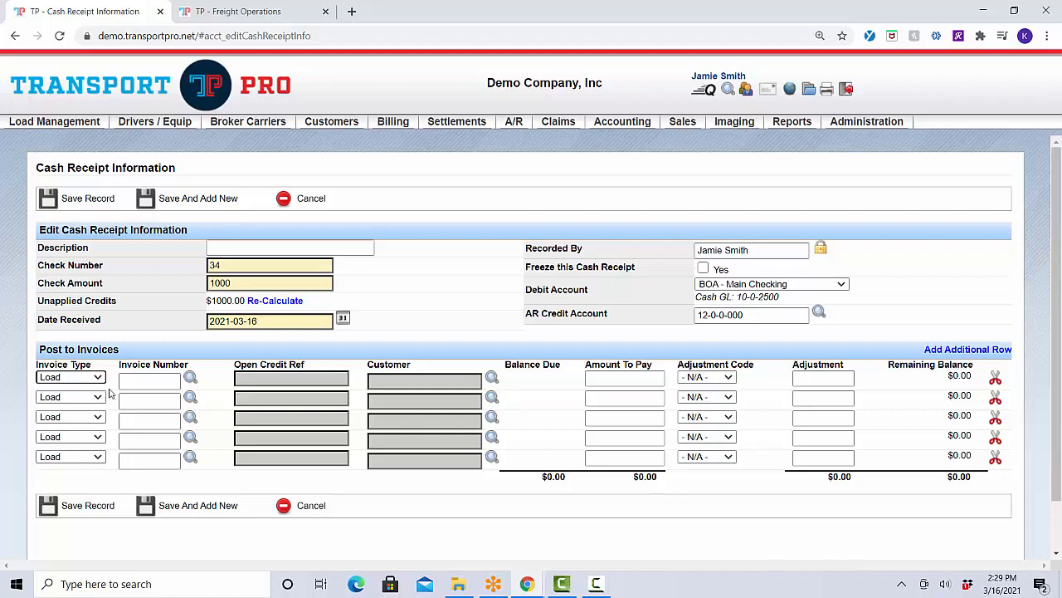
Search the unpaid load invoices without filters and add RYDER's invoice with the $1,000.00 balance to the first row.
{"action": "left_click", "coordinate": [175, 380]}
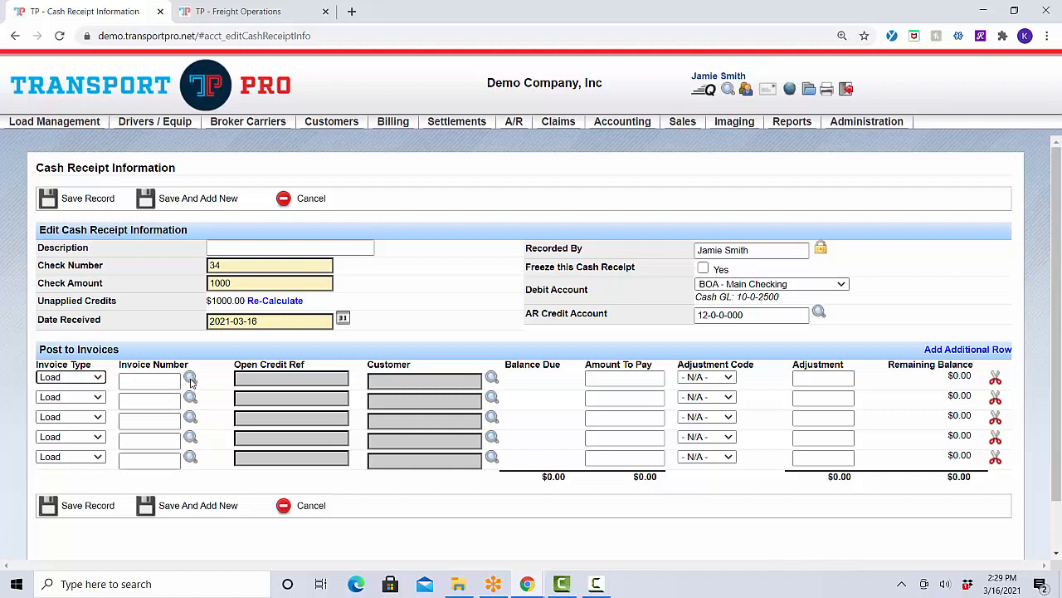
{"action": "left_click", "coordinate": [190, 379]}
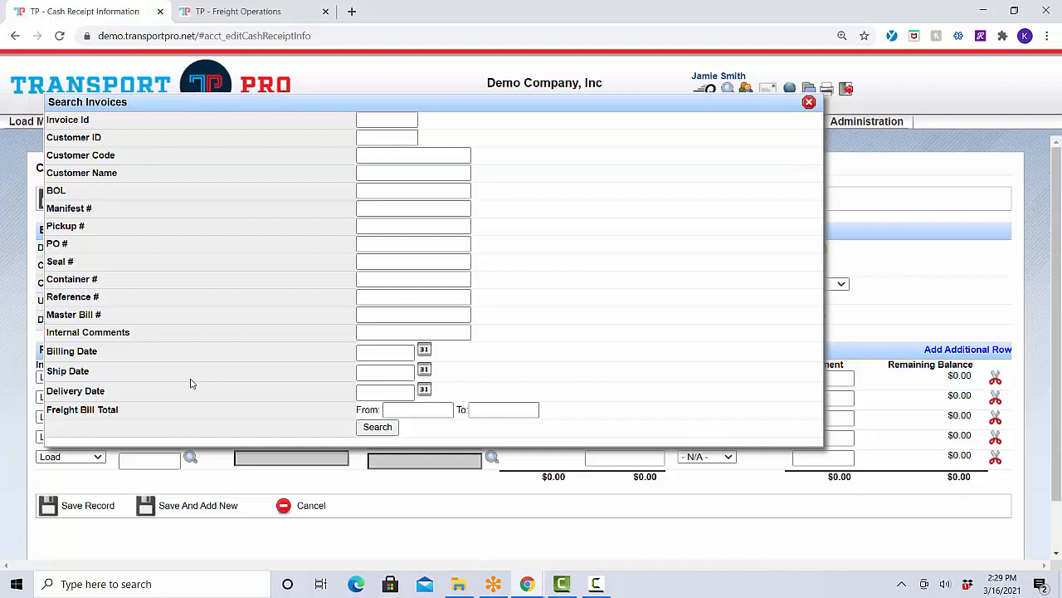
{"action": "left_click", "coordinate": [402, 196]}
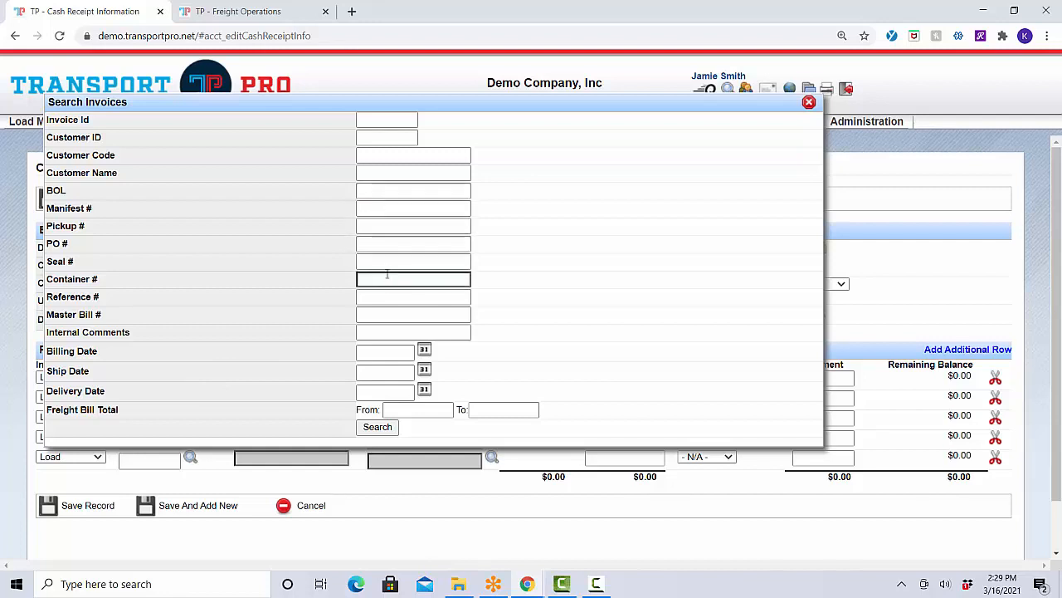
{"action": "left_click", "coordinate": [385, 429]}
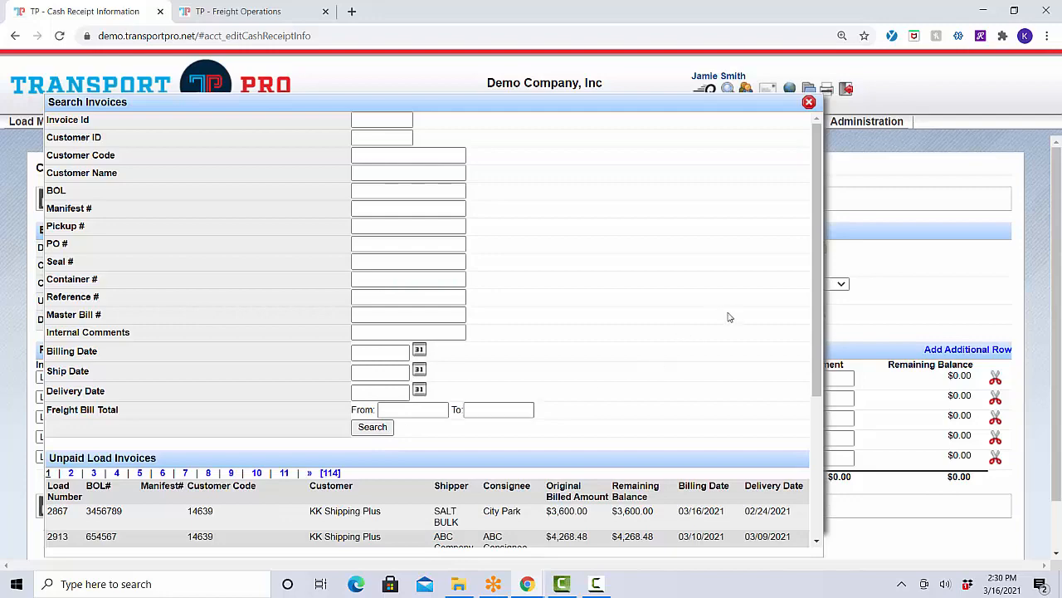
{"action": "scroll", "coordinate": [730, 309], "scroll_direction": "down", "scroll_amount": 5}
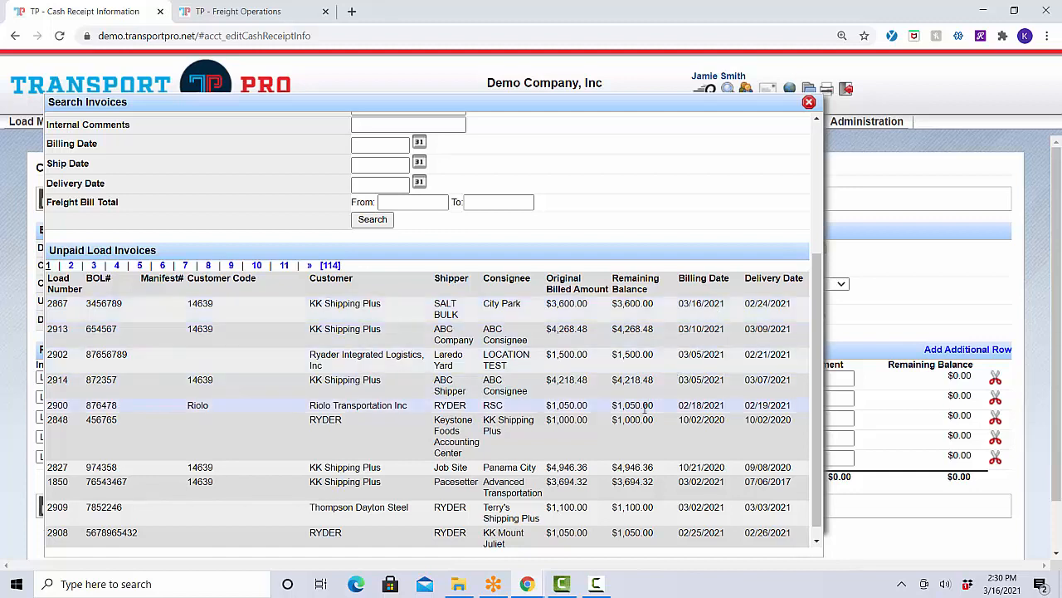
{"action": "left_click", "coordinate": [616, 446]}
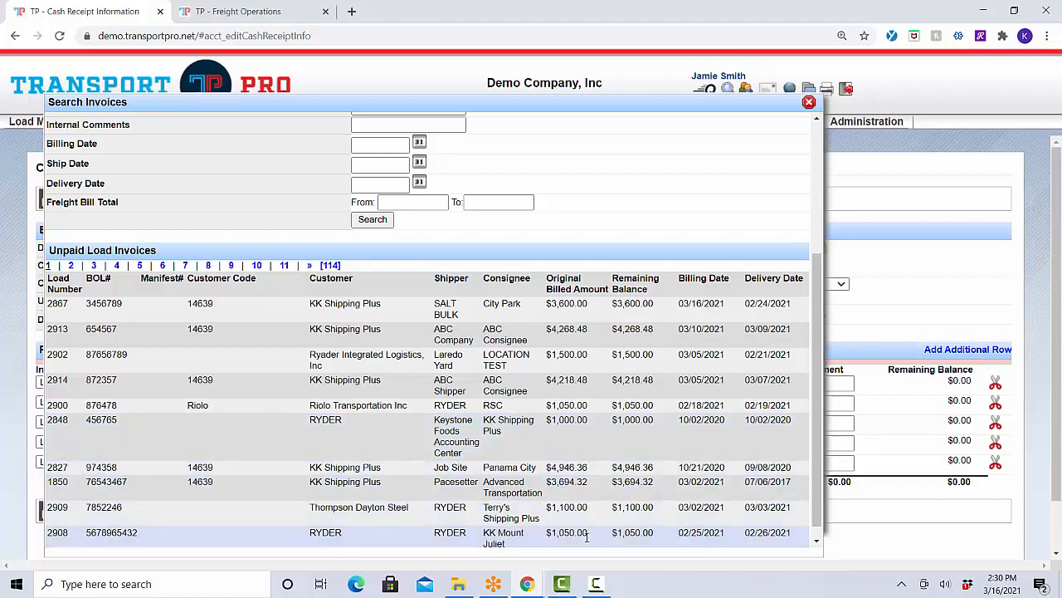
{"action": "left_click", "coordinate": [809, 105]}
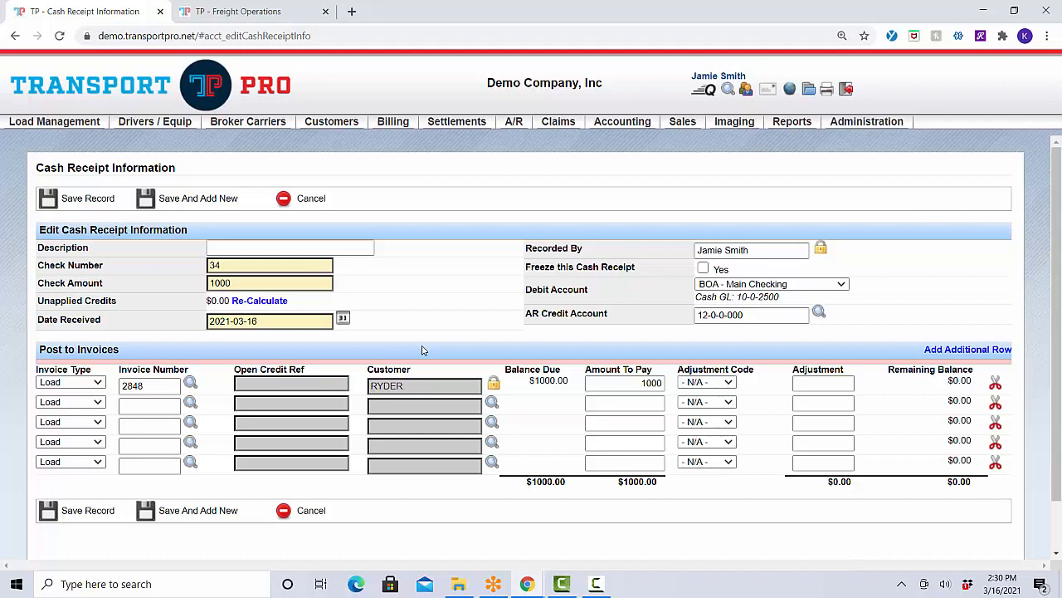
Add three additional rows to the receipt's invoice posting list.
{"action": "left_click", "coordinate": [164, 427]}
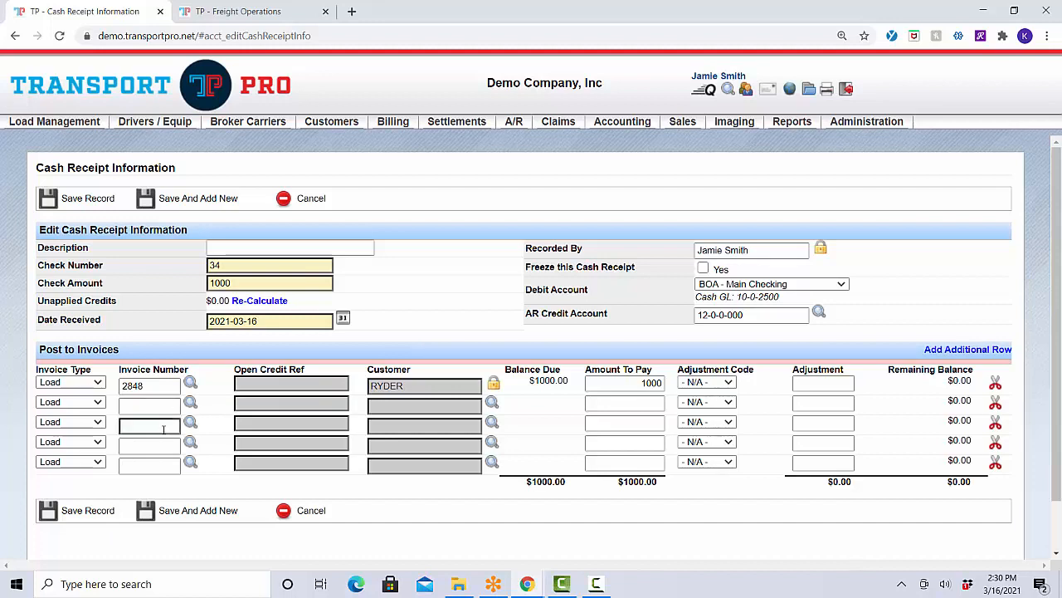
{"action": "left_click", "coordinate": [987, 357]}
{"action": "left_click", "coordinate": [989, 356]}
{"action": "left_click", "coordinate": [989, 355]}
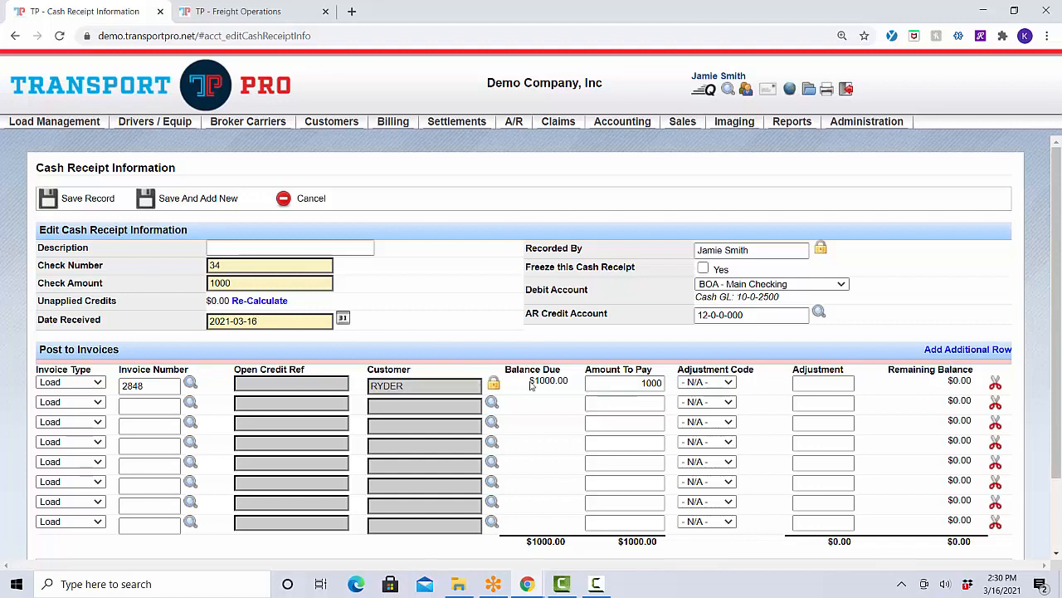
Check the first invoice's amount to pay, the total remaining balance and the receipt's unapplied credits.
{"action": "left_click", "coordinate": [637, 382]}
{"action": "left_click_drag", "start_coordinate": [948, 549], "coordinate": [982, 550]}
{"action": "left_click", "coordinate": [981, 548]}
{"action": "left_click_drag", "start_coordinate": [207, 300], "coordinate": [231, 301]}
{"action": "left_click", "coordinate": [197, 304]}
Reload the cash receipt form to clear it and enter check number 23 with a check amount of 1200.
{"action": "left_click", "coordinate": [59, 35]}
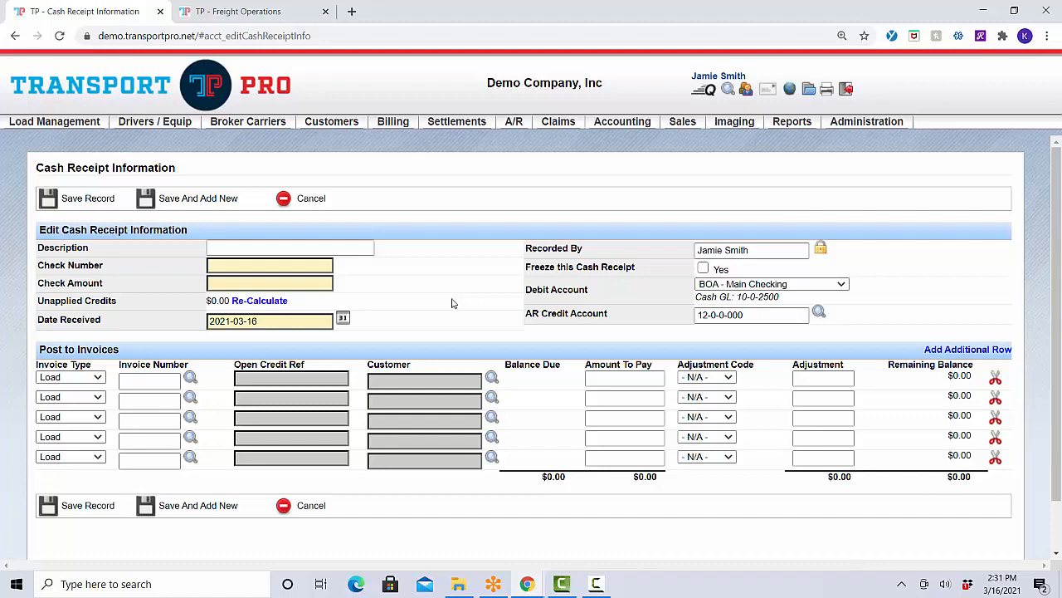
{"action": "left_click", "coordinate": [326, 265]}
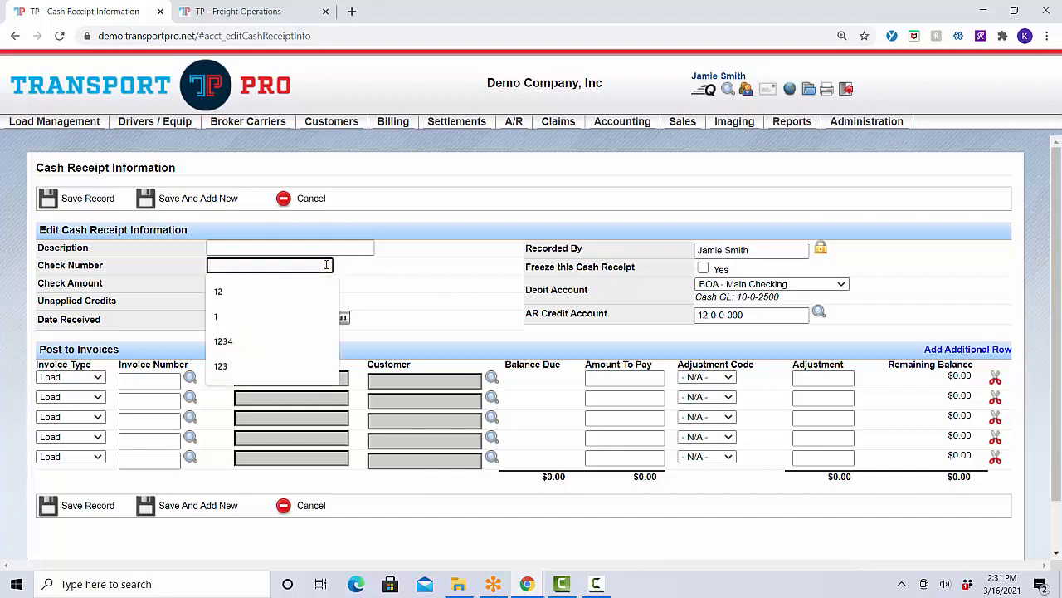
{"action": "type", "text": "23"}
{"action": "key", "text": "Tab"}
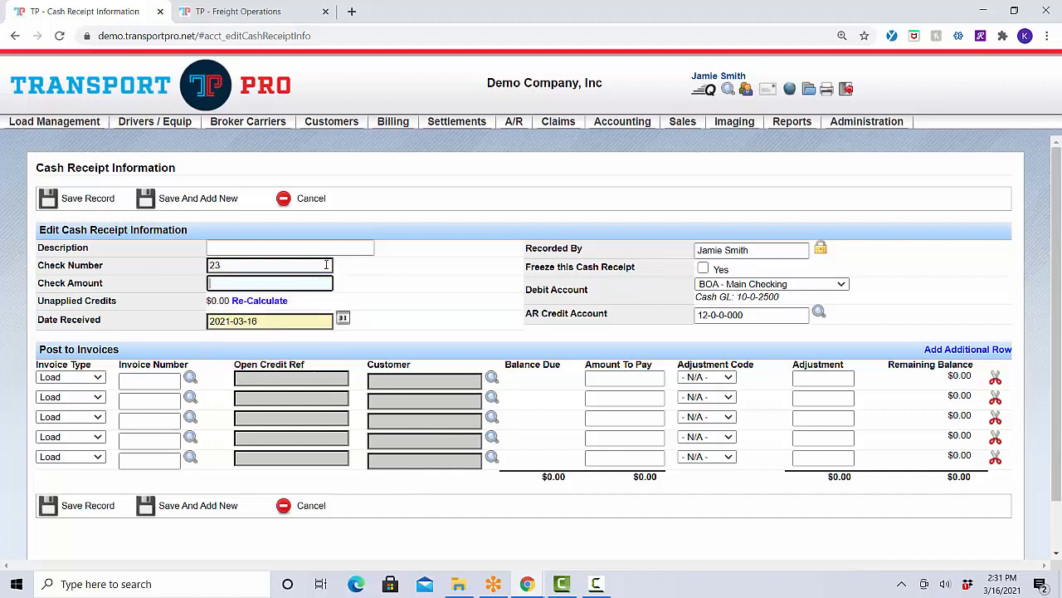
{"action": "type", "text": "1200"}
{"action": "left_click", "coordinate": [410, 279]}
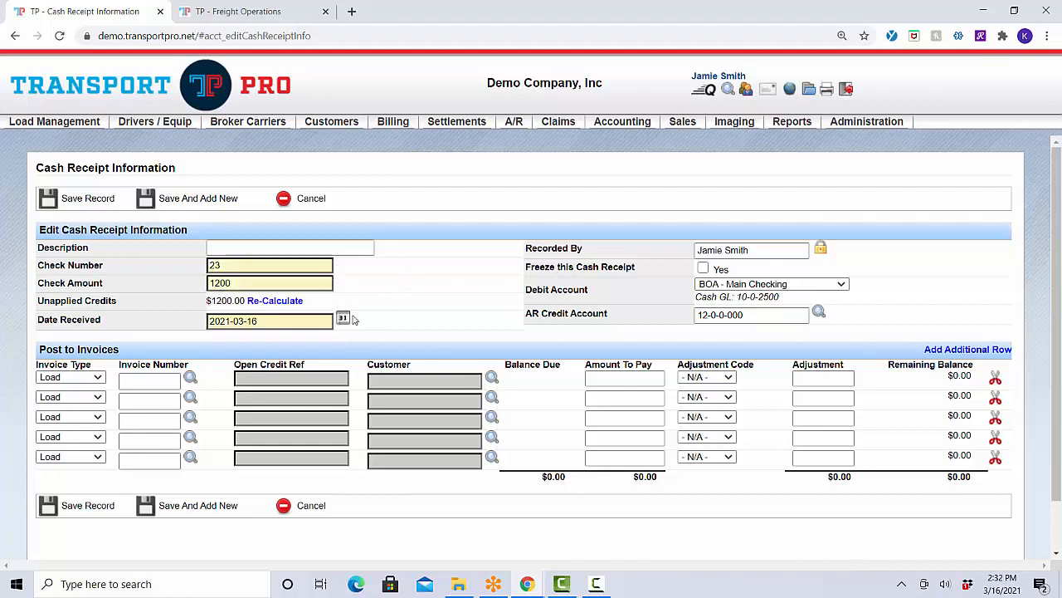
Search the unpaid load invoices without filters and apply RYDER's $1,000.00 invoice to the first row of the 1200 check receipt.
{"action": "left_click", "coordinate": [190, 378]}
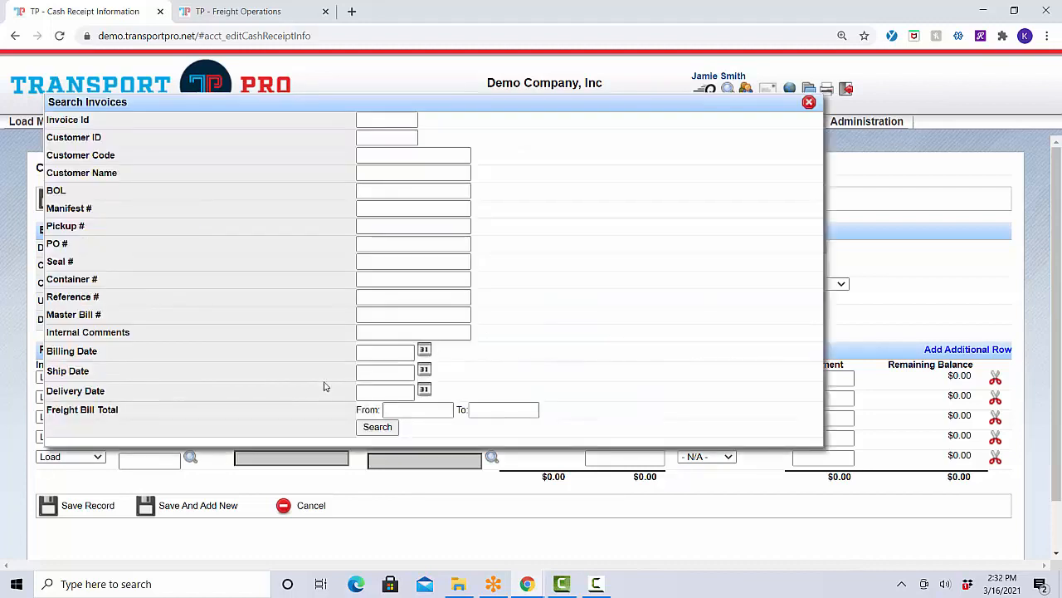
{"action": "left_click", "coordinate": [395, 427]}
{"action": "scroll", "coordinate": [680, 387], "scroll_direction": "down", "scroll_amount": 3}
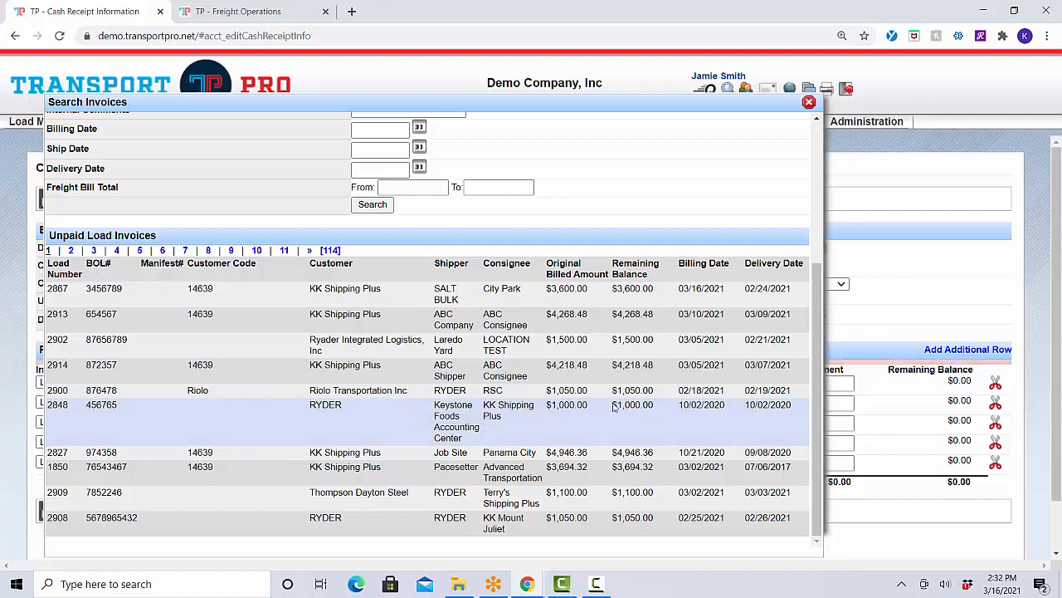
{"action": "left_click", "coordinate": [809, 103]}
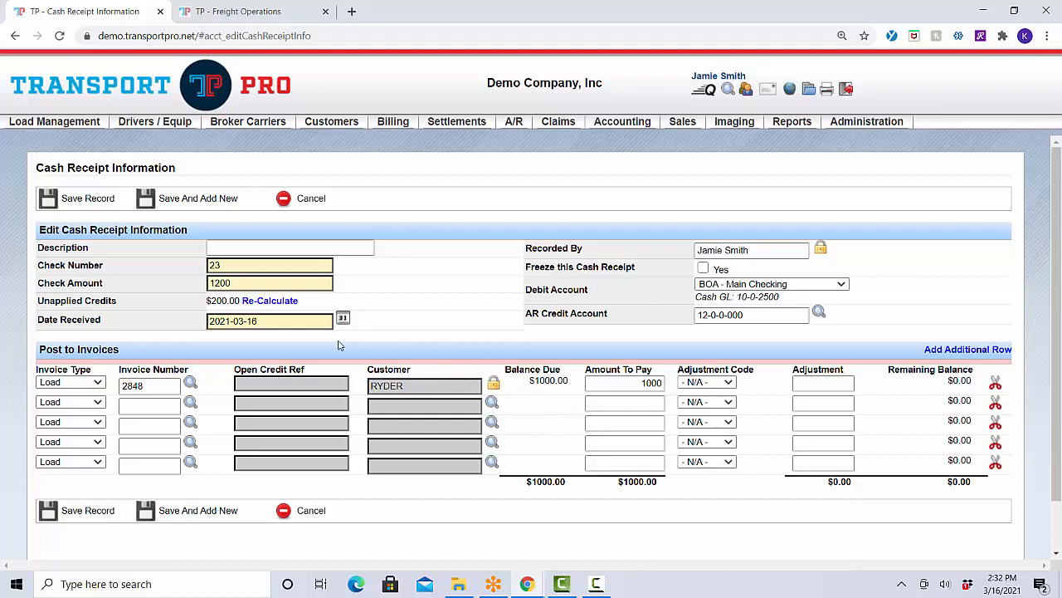
Check the unapplied credits and set the second row to Open Credit for the customer RYDER.
{"action": "left_click_drag", "start_coordinate": [212, 302], "coordinate": [240, 301]}
{"action": "left_click", "coordinate": [575, 426]}
{"action": "left_click", "coordinate": [97, 404]}
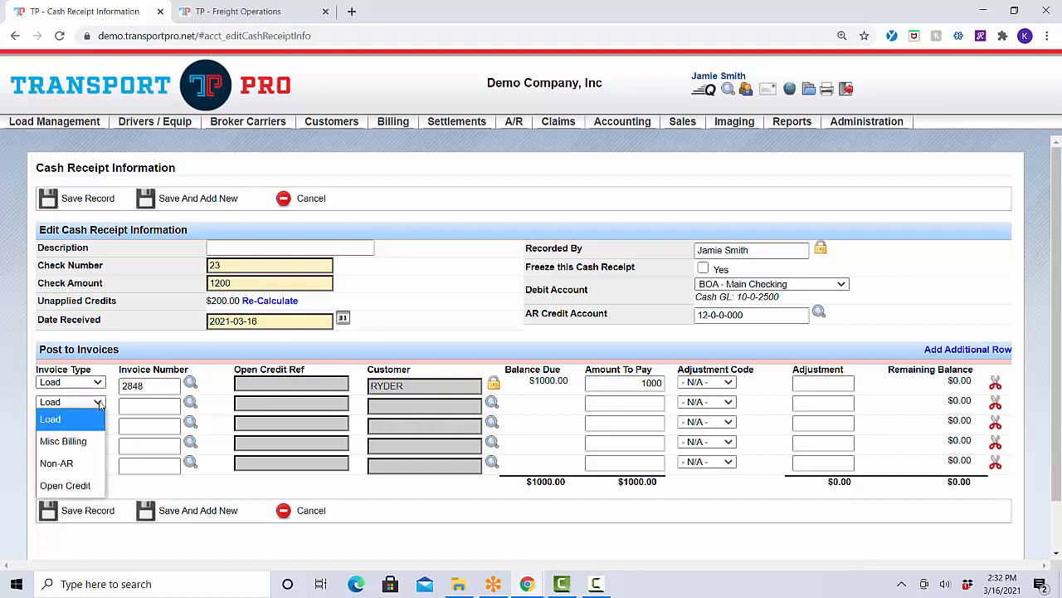
{"action": "left_click", "coordinate": [92, 488]}
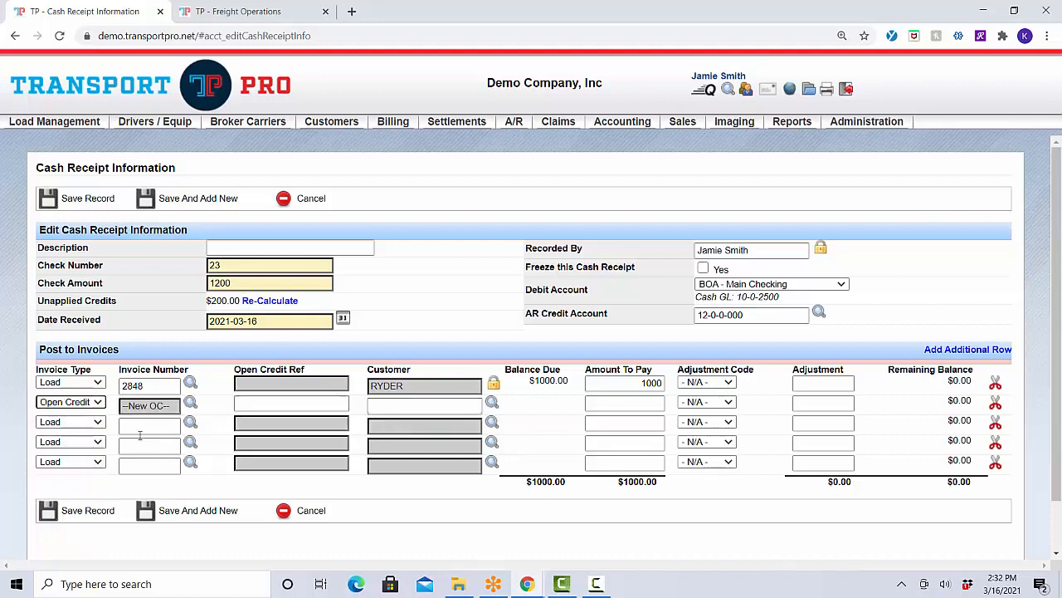
{"action": "left_click", "coordinate": [409, 405]}
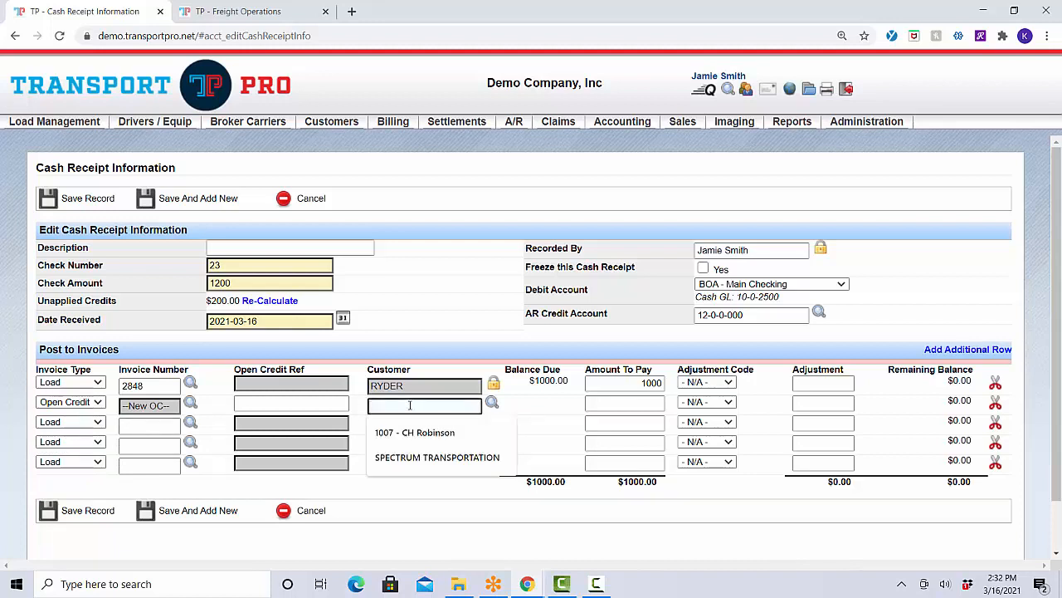
{"action": "type", "text": "ryder"}
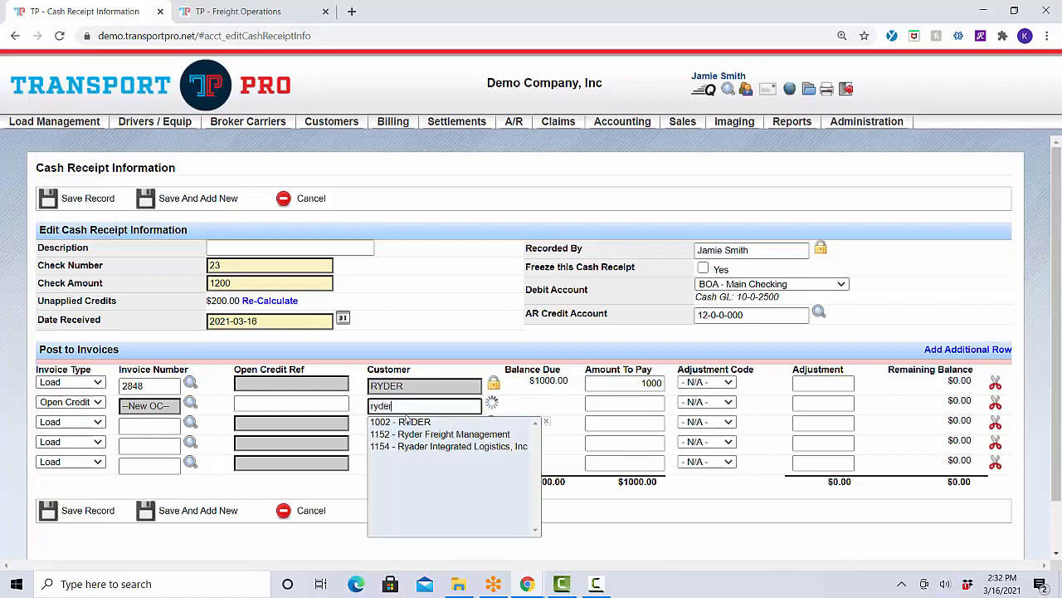
{"action": "left_click", "coordinate": [404, 422]}
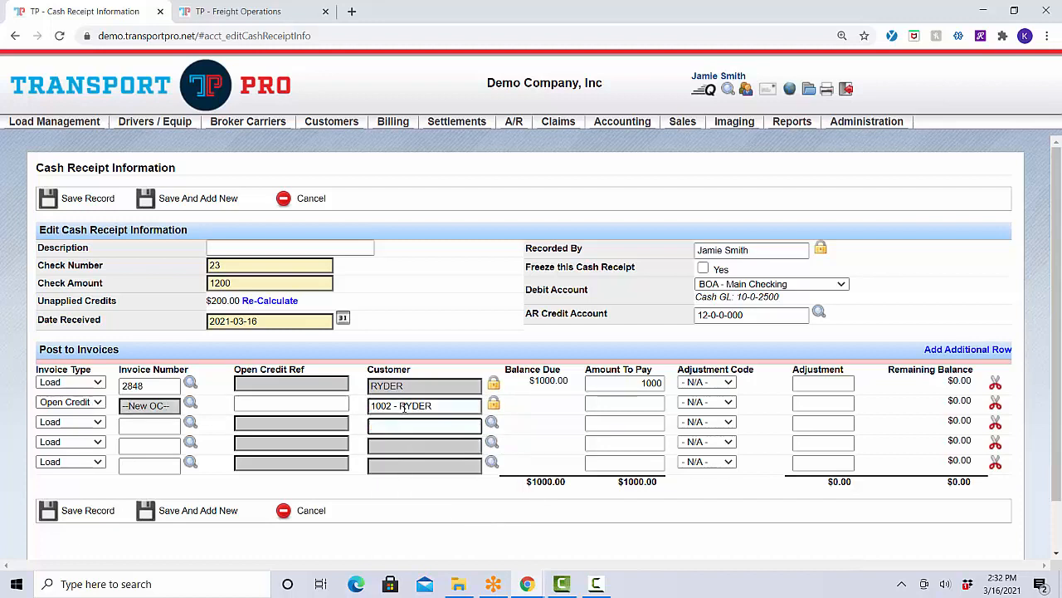
Give the open credit row the reference "OC 3/16 Ryder" and an amount to pay of 200.
{"action": "left_click", "coordinate": [327, 405]}
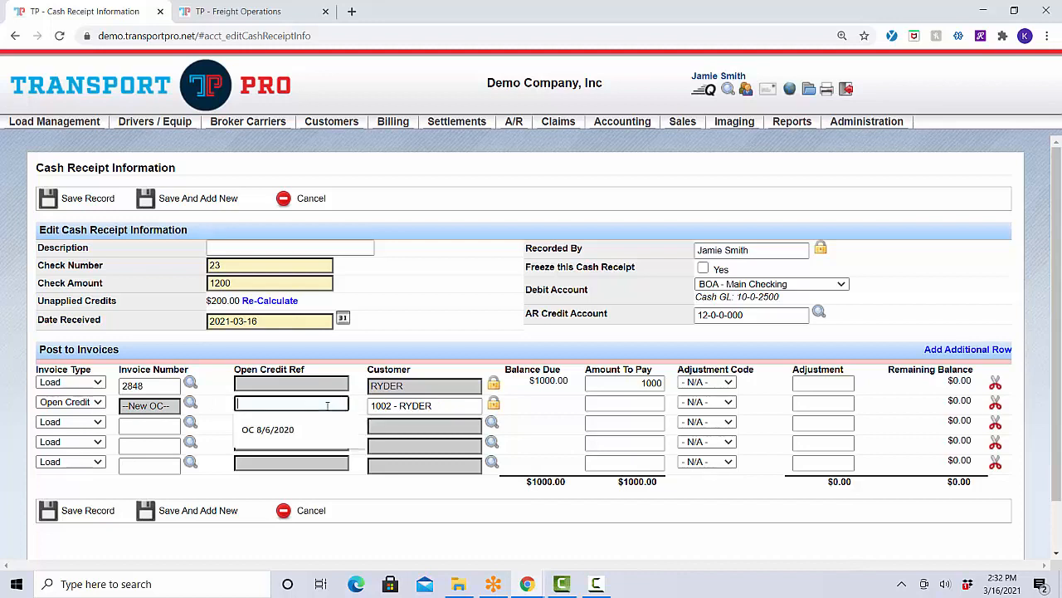
{"action": "type", "text": "OC 3/1"}
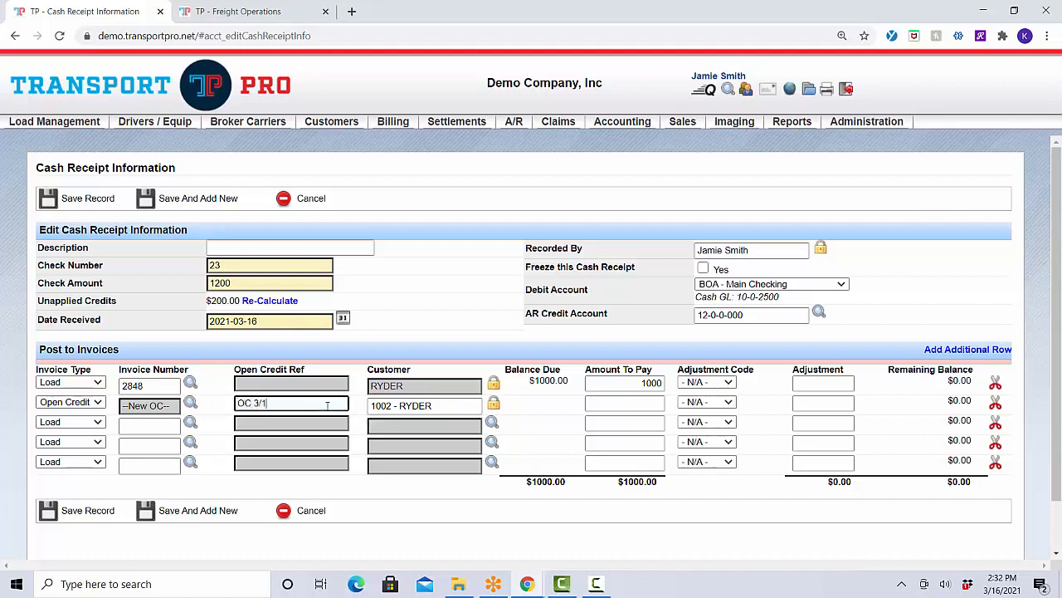
{"action": "type", "text": "6 Ryder"}
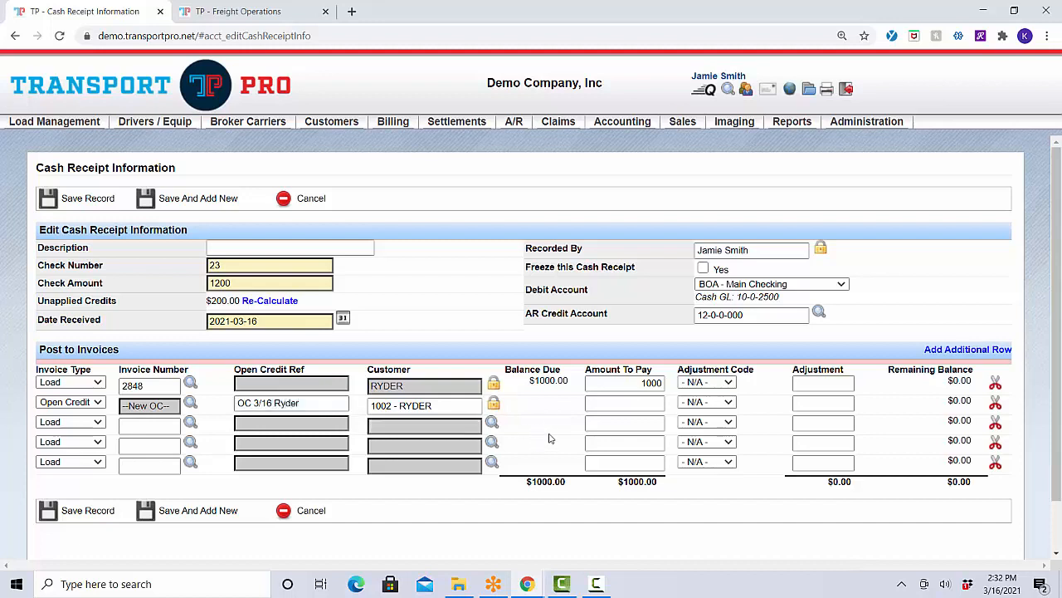
{"action": "left_click", "coordinate": [618, 400]}
{"action": "type", "text": "200"}
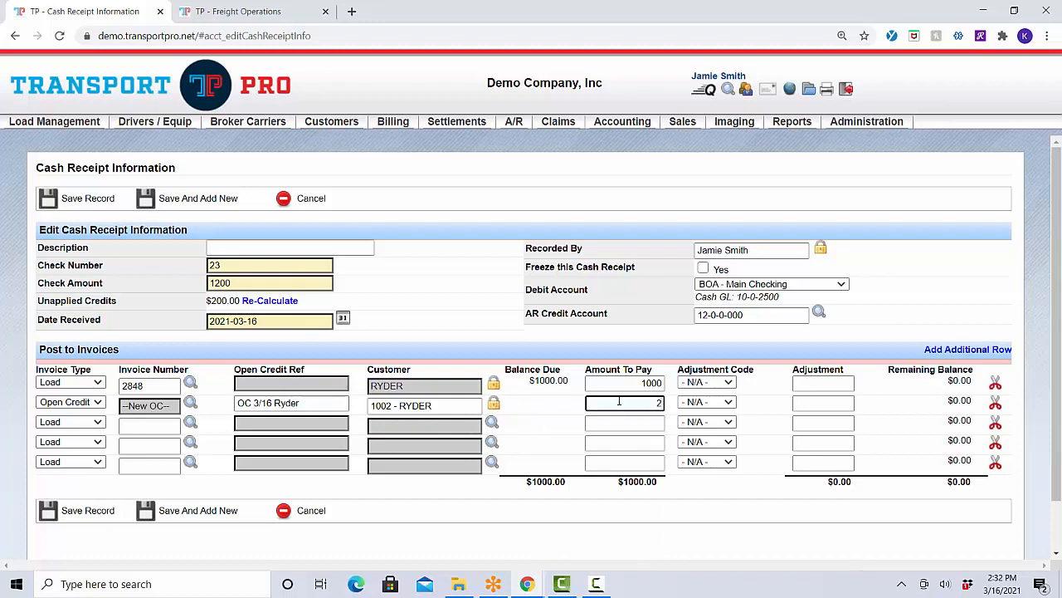
{"action": "left_click", "coordinate": [552, 399]}
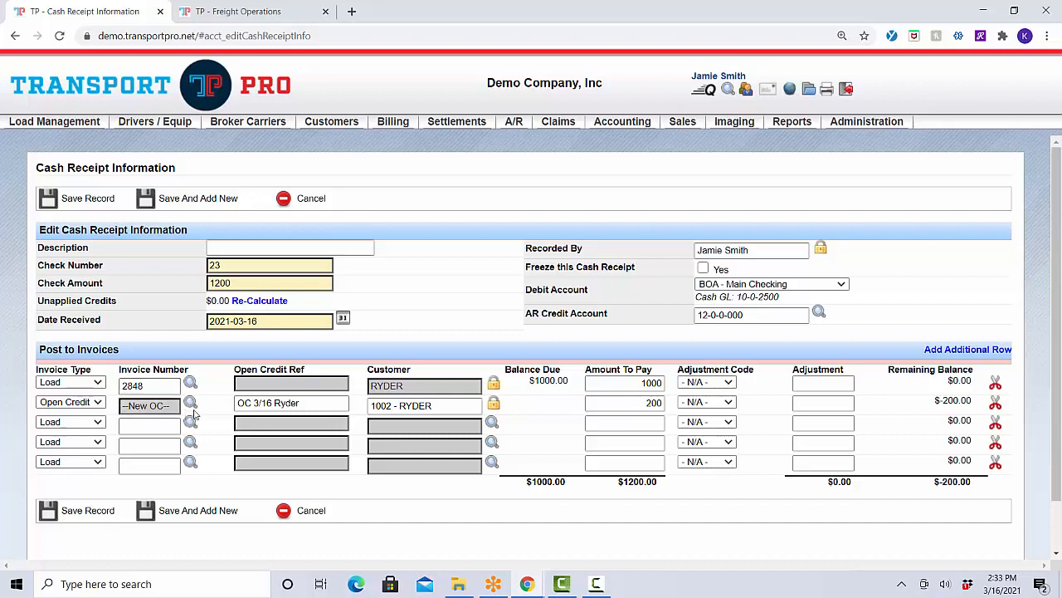
Review the open credit row's reference, customer and amount, and the receipt's total remaining balance.
{"action": "left_click", "coordinate": [239, 404]}
{"action": "left_click_drag", "start_coordinate": [239, 403], "coordinate": [307, 405]}
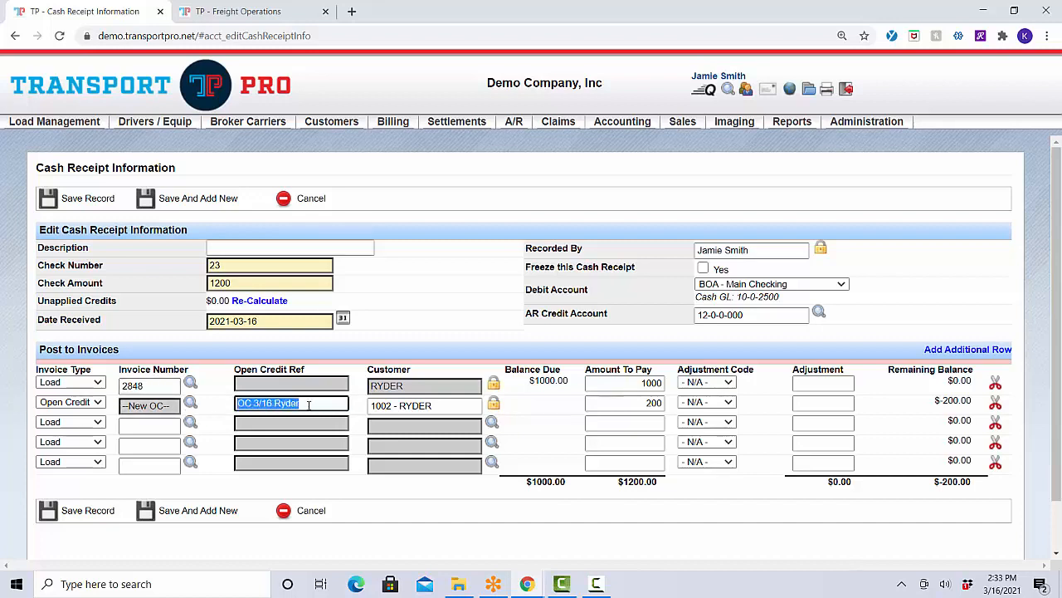
{"action": "left_click", "coordinate": [307, 405]}
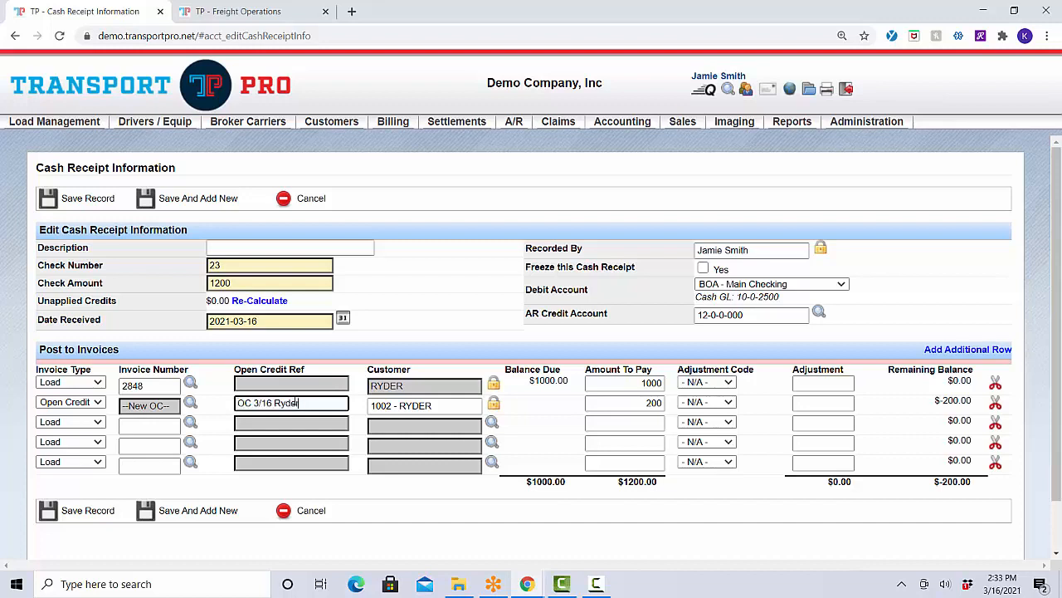
{"action": "left_click", "coordinate": [397, 405]}
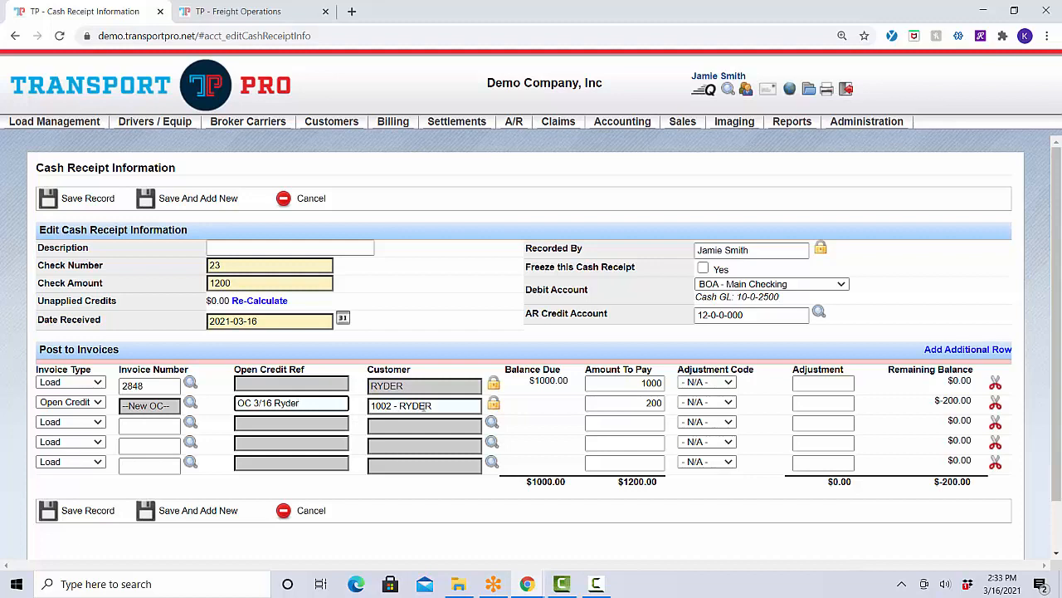
{"action": "left_click", "coordinate": [639, 404]}
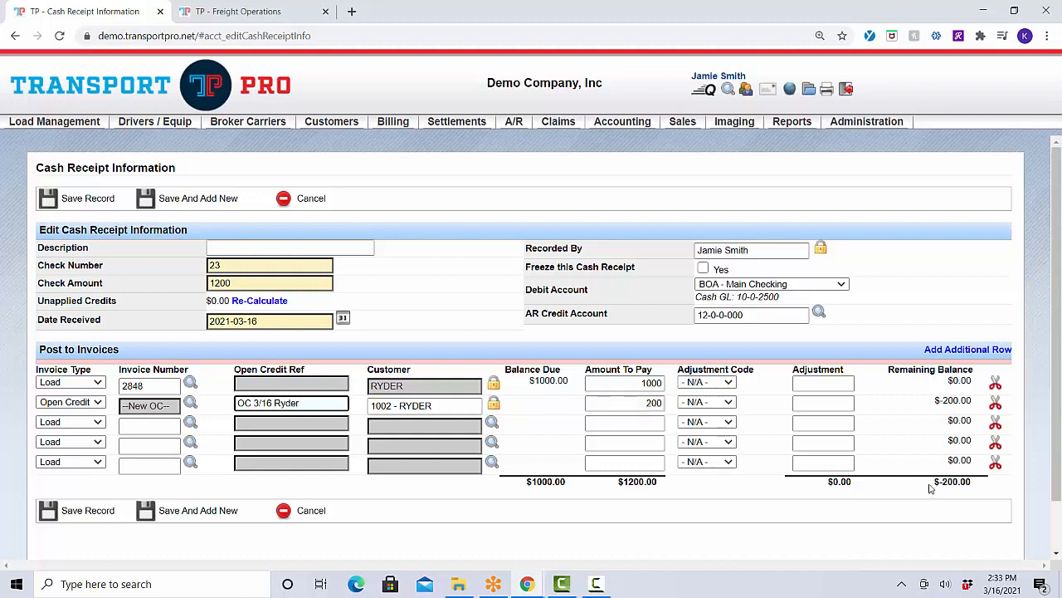
{"action": "left_click_drag", "start_coordinate": [929, 488], "coordinate": [979, 490]}
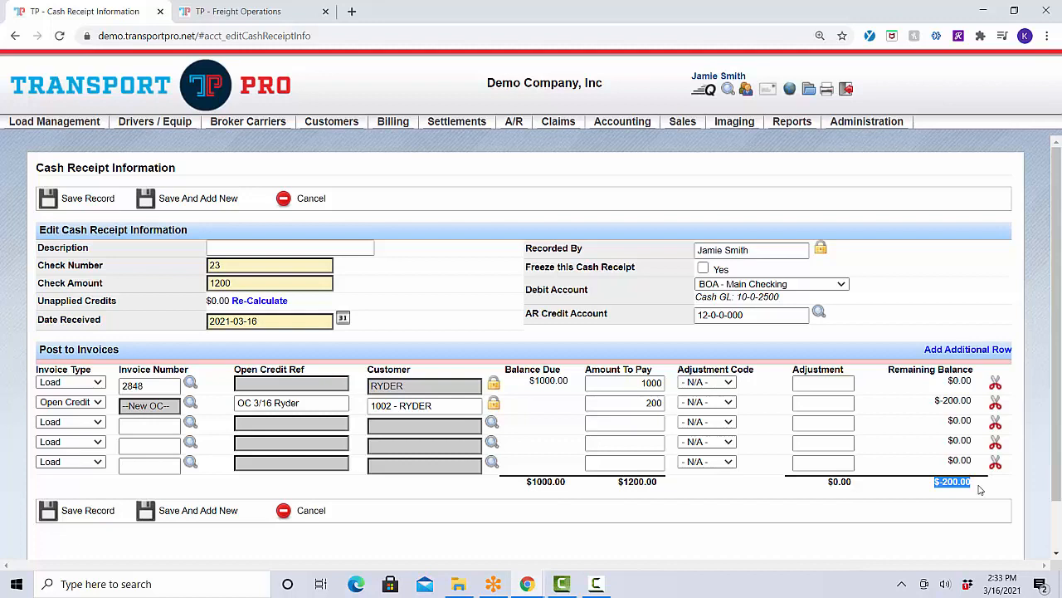
{"action": "left_click", "coordinate": [979, 489]}
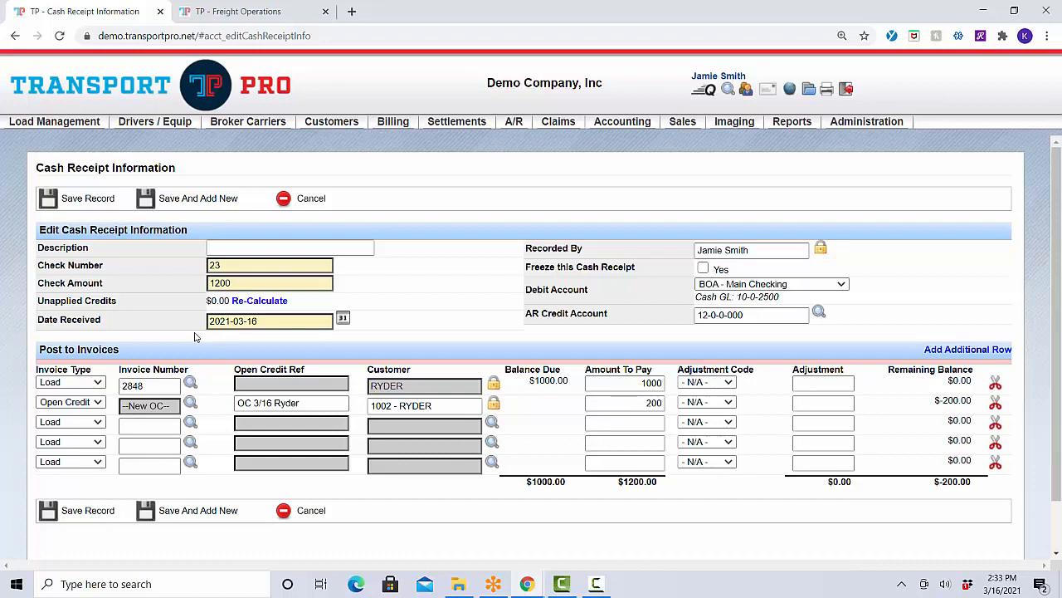
Reload the form for a blank cash receipt and enter check number 24 with a check amount of 990.
{"action": "left_click", "coordinate": [61, 36]}
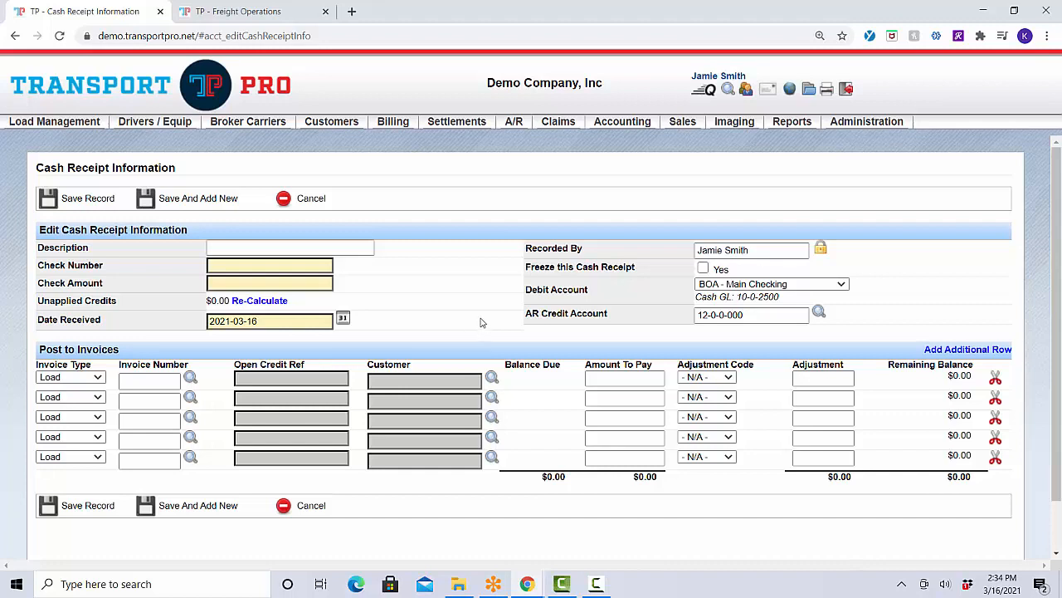
{"action": "left_click", "coordinate": [313, 265]}
{"action": "type", "text": "24"}
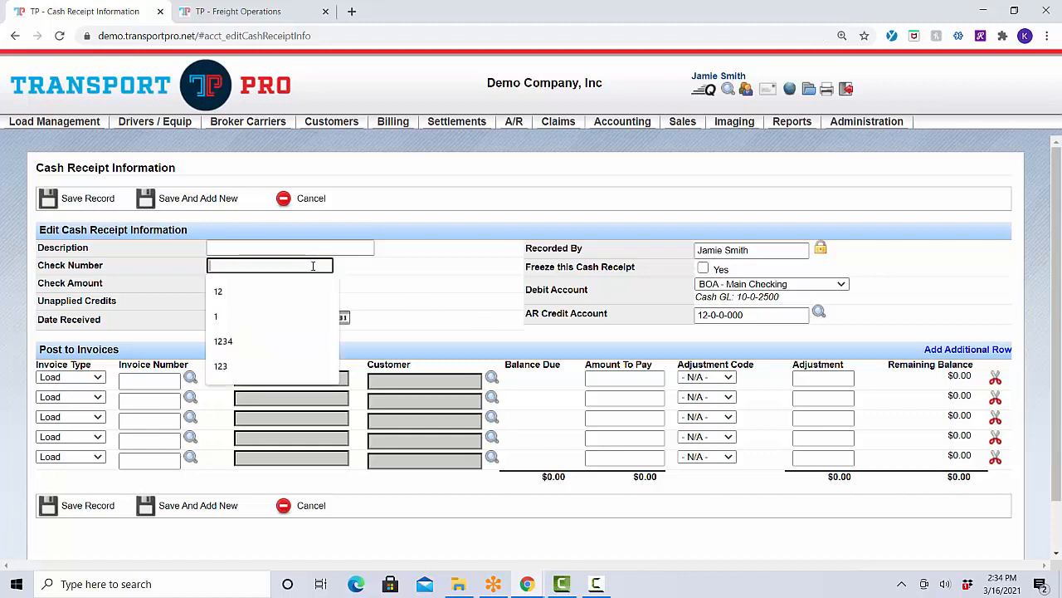
{"action": "left_click", "coordinate": [324, 282]}
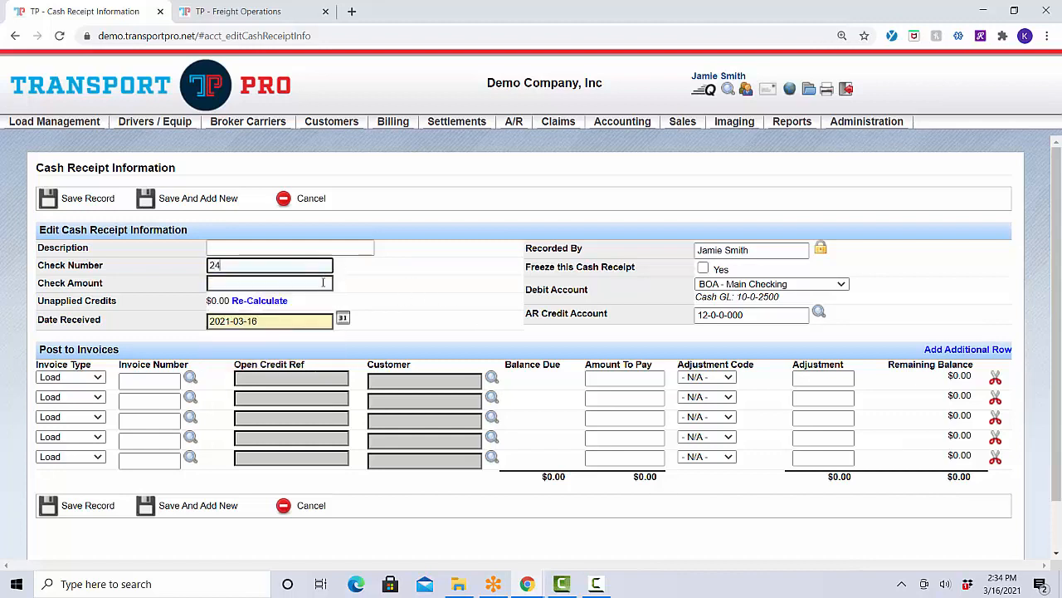
{"action": "type", "text": "990"}
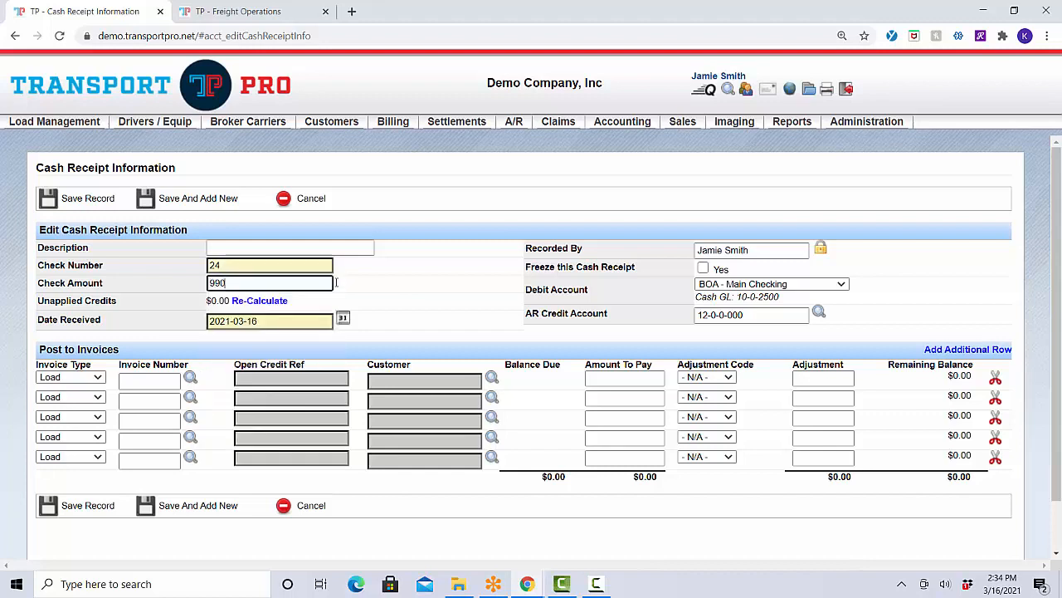
{"action": "left_click", "coordinate": [381, 287]}
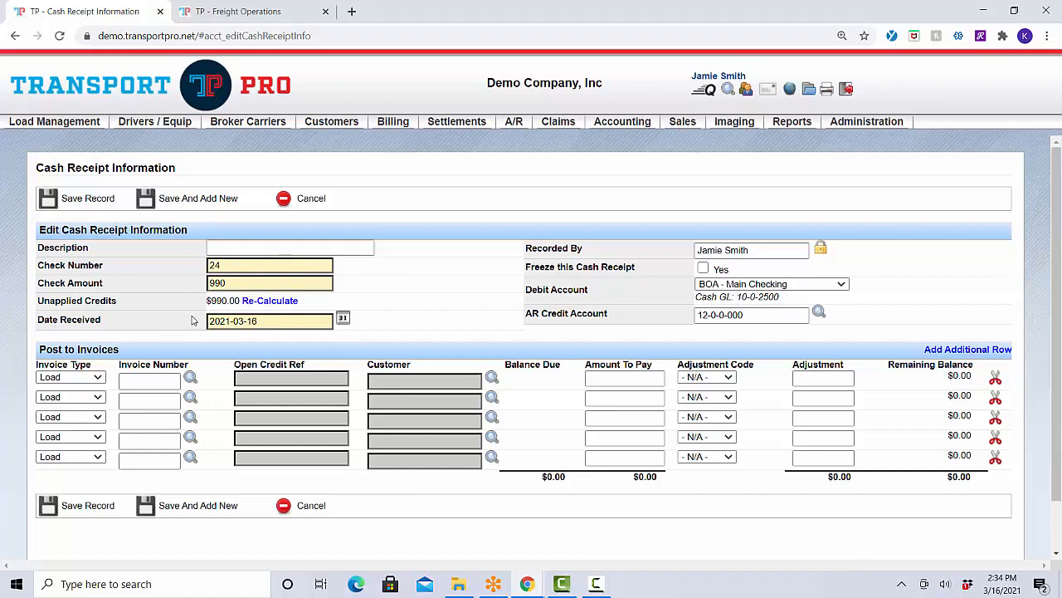
Find RYDER's unpaid $1,000.00 load invoice with an unfiltered search, add it to the first row, and check the total remaining balance.
{"action": "left_click", "coordinate": [191, 378]}
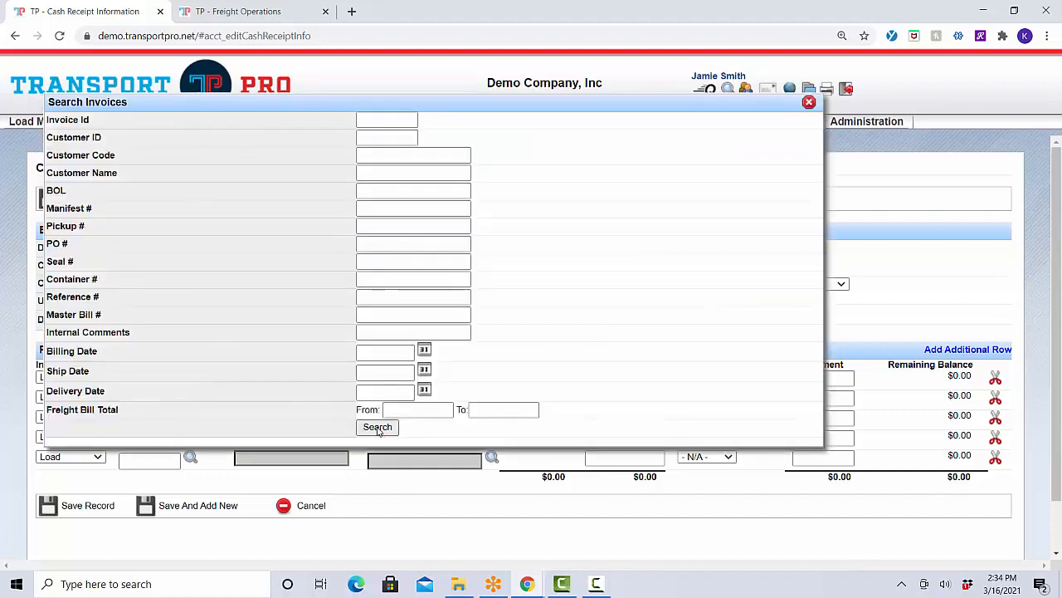
{"action": "left_click", "coordinate": [378, 428]}
{"action": "scroll", "coordinate": [619, 387], "scroll_direction": "down", "scroll_amount": 3}
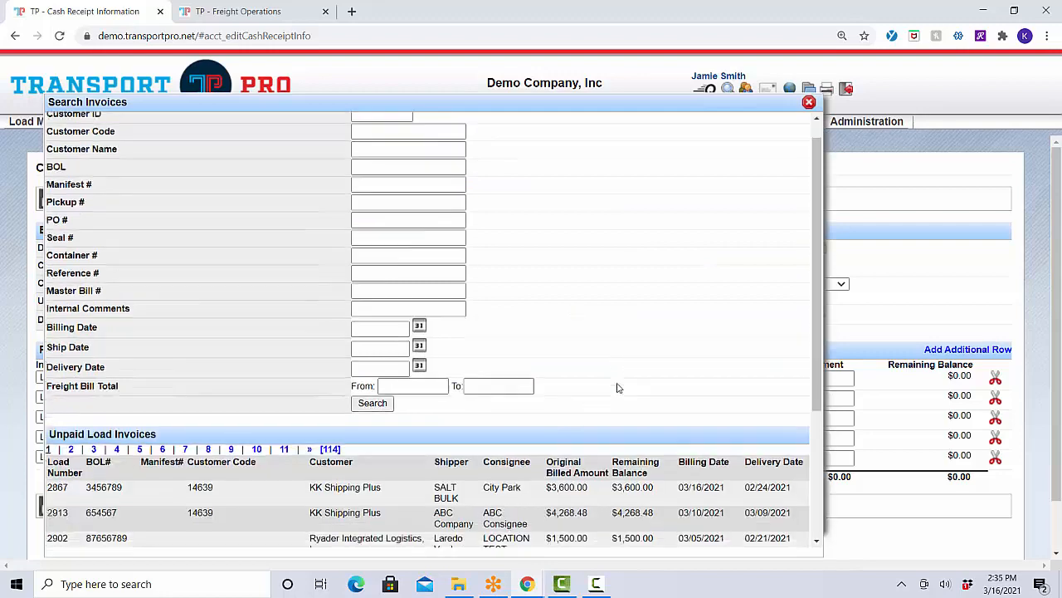
{"action": "left_click", "coordinate": [588, 427]}
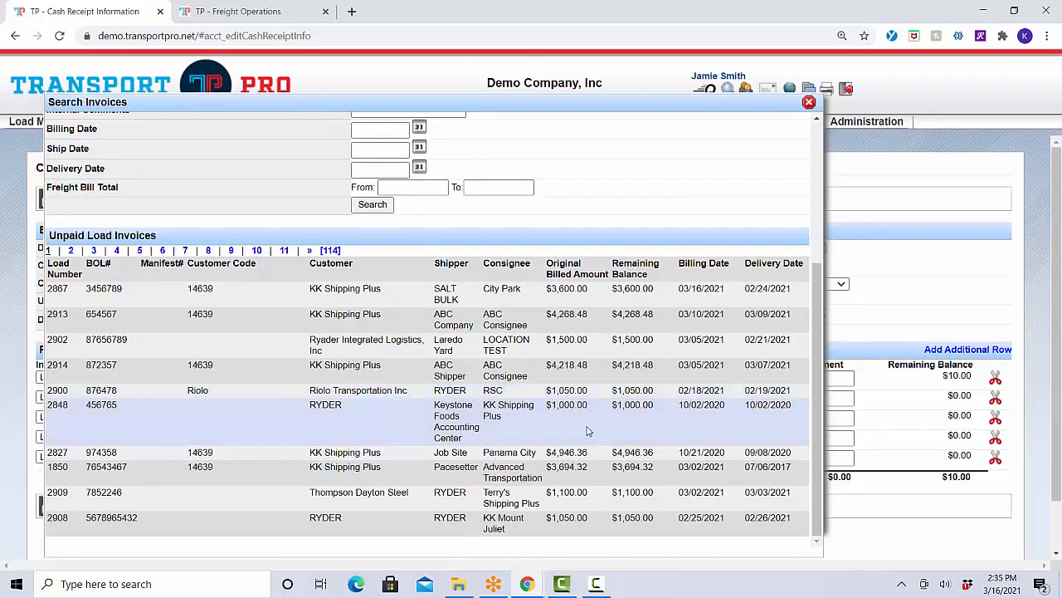
{"action": "left_click", "coordinate": [808, 103]}
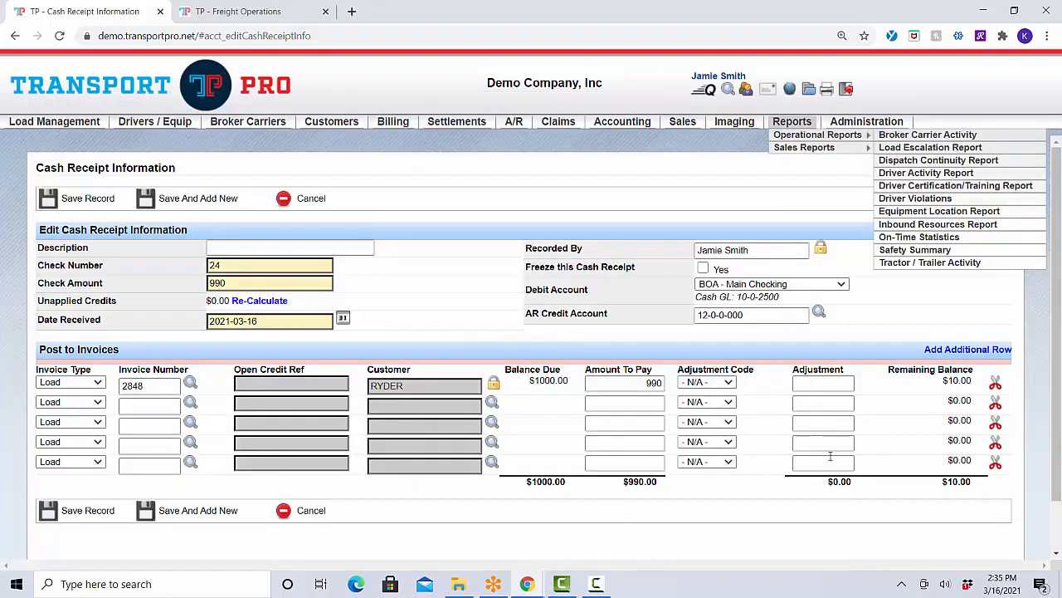
{"action": "left_click_drag", "start_coordinate": [943, 482], "coordinate": [983, 487]}
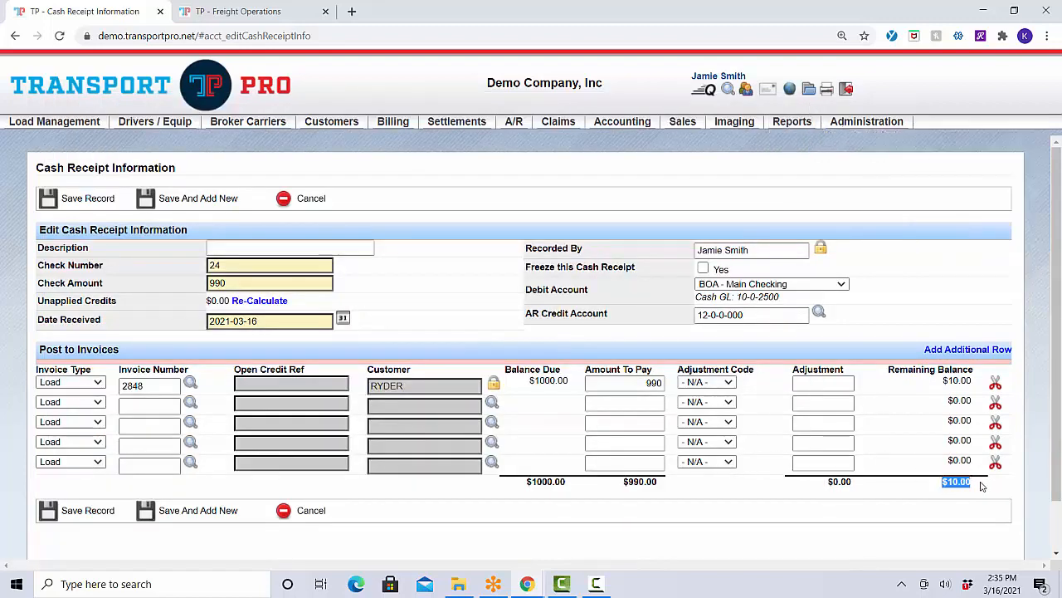
Review the load invoice row's balance due, amount to pay and adjustment code column.
{"action": "left_click_drag", "start_coordinate": [529, 380], "coordinate": [671, 390]}
{"action": "left_click", "coordinate": [621, 382]}
{"action": "left_click", "coordinate": [671, 390]}
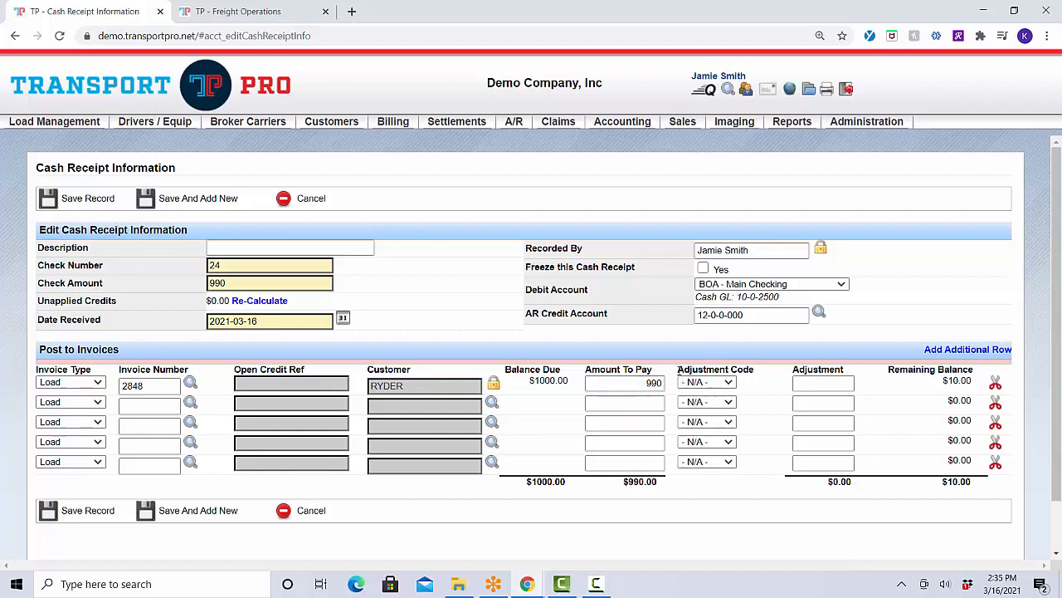
{"action": "left_click_drag", "start_coordinate": [678, 371], "coordinate": [769, 378]}
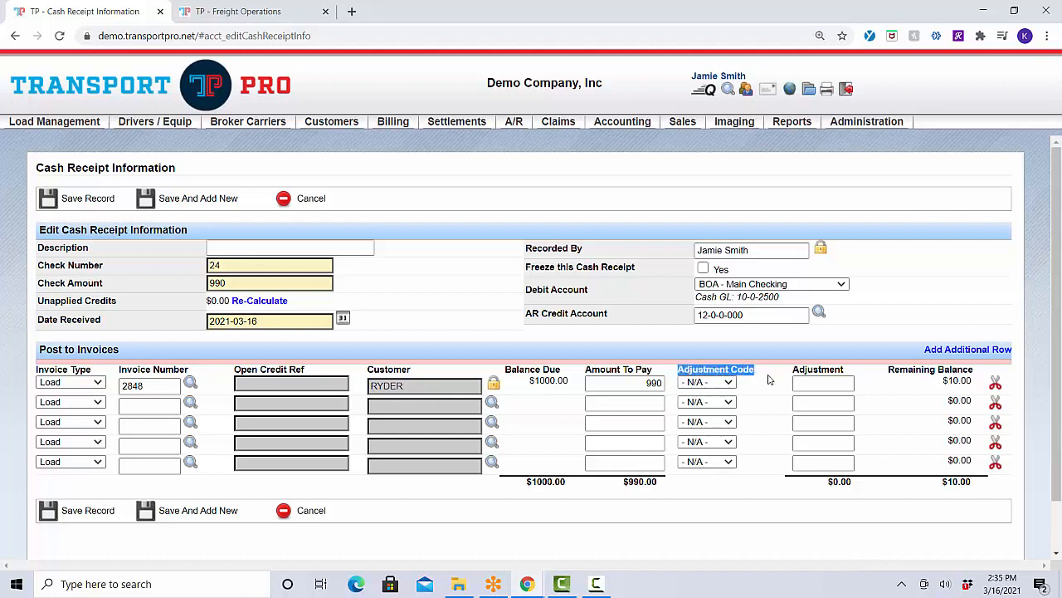
{"action": "left_click", "coordinate": [769, 378]}
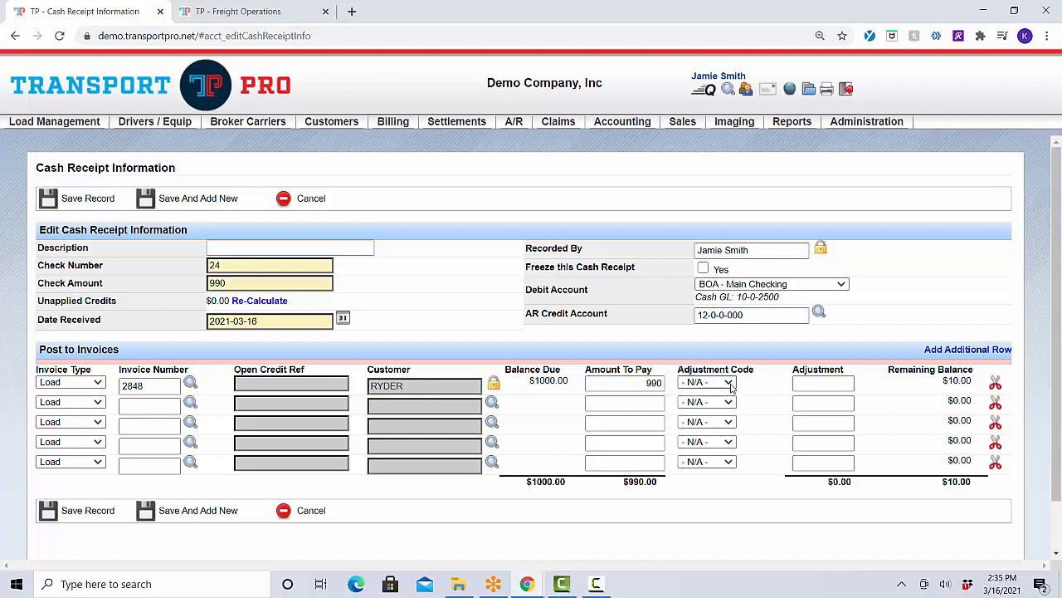
Apply adjustment code RTE with an adjustment of 10 to the load invoice row, and check the total remaining balance.
{"action": "left_click", "coordinate": [730, 384]}
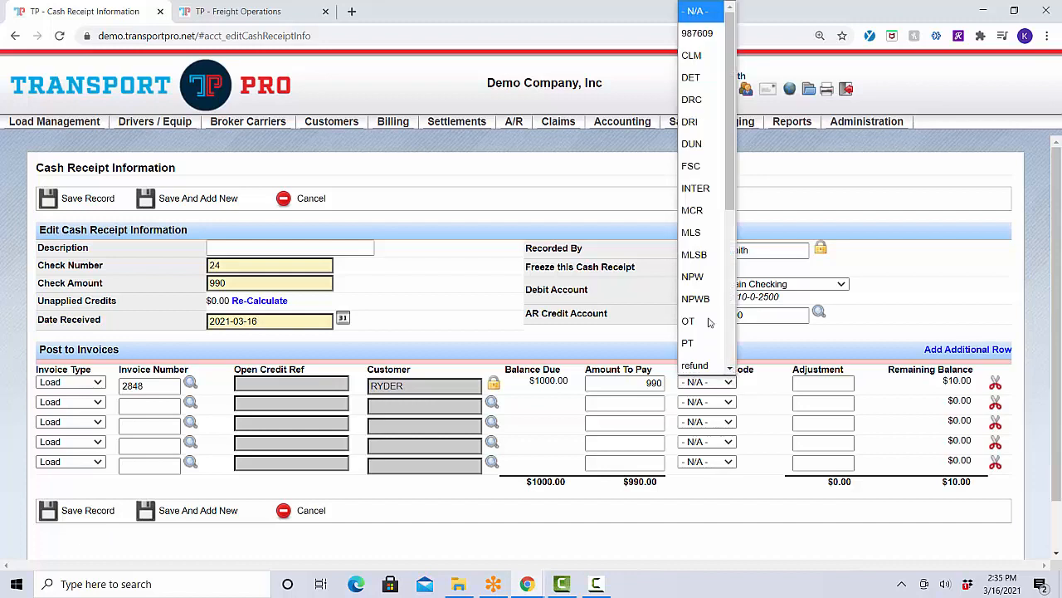
{"action": "scroll", "coordinate": [702, 308], "scroll_direction": "down", "scroll_amount": 3}
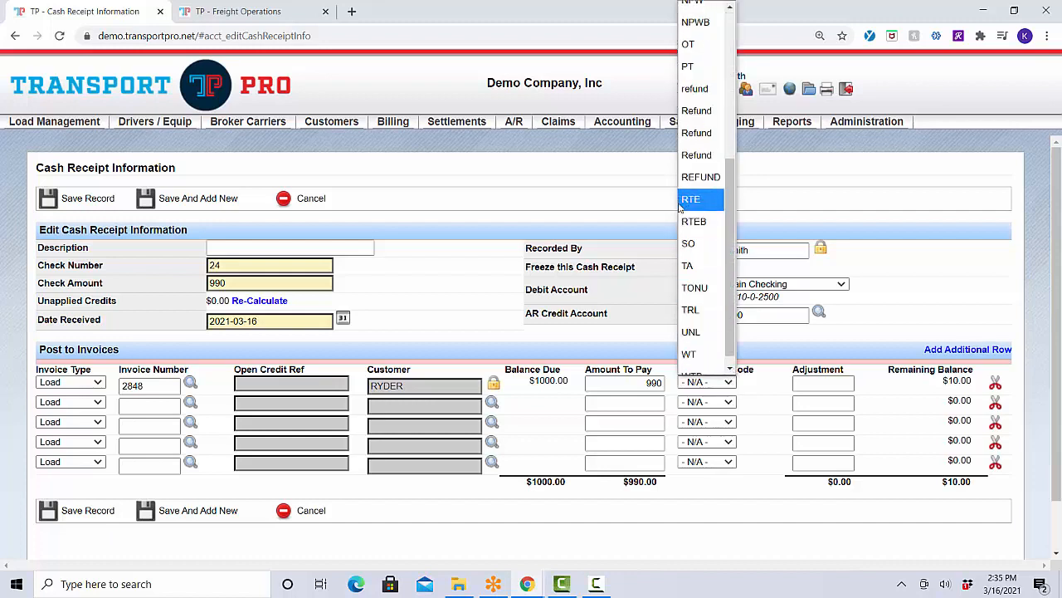
{"action": "left_click", "coordinate": [712, 206]}
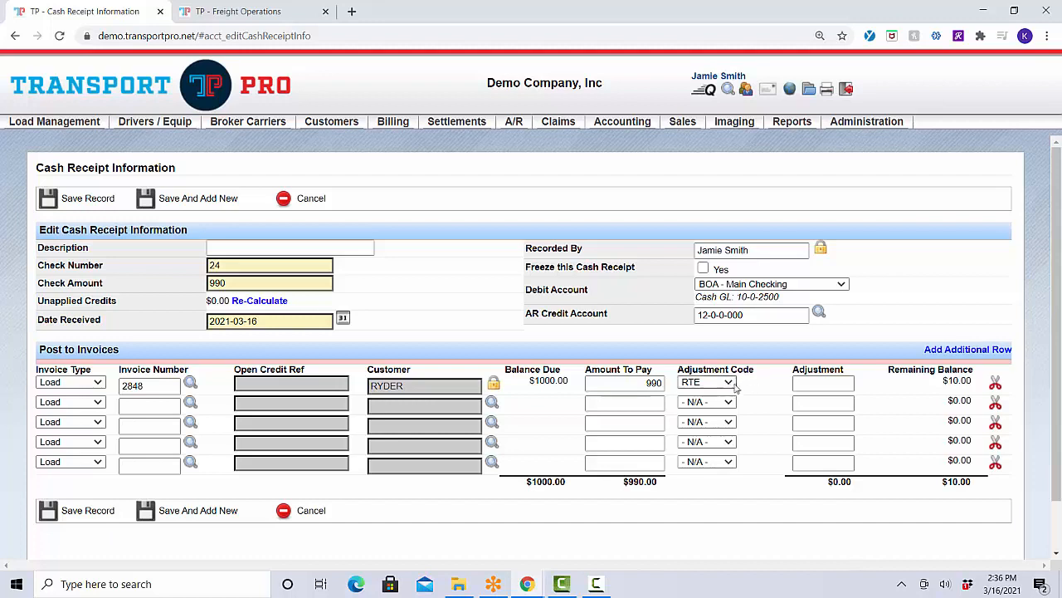
{"action": "left_click", "coordinate": [811, 382]}
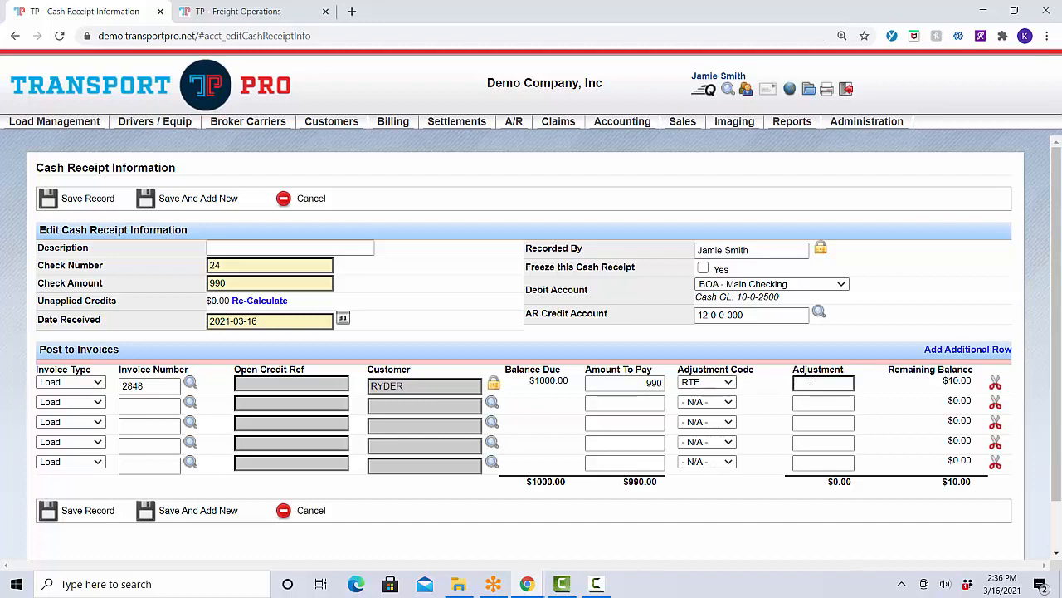
{"action": "left_click", "coordinate": [811, 382]}
{"action": "type", "text": "1"}
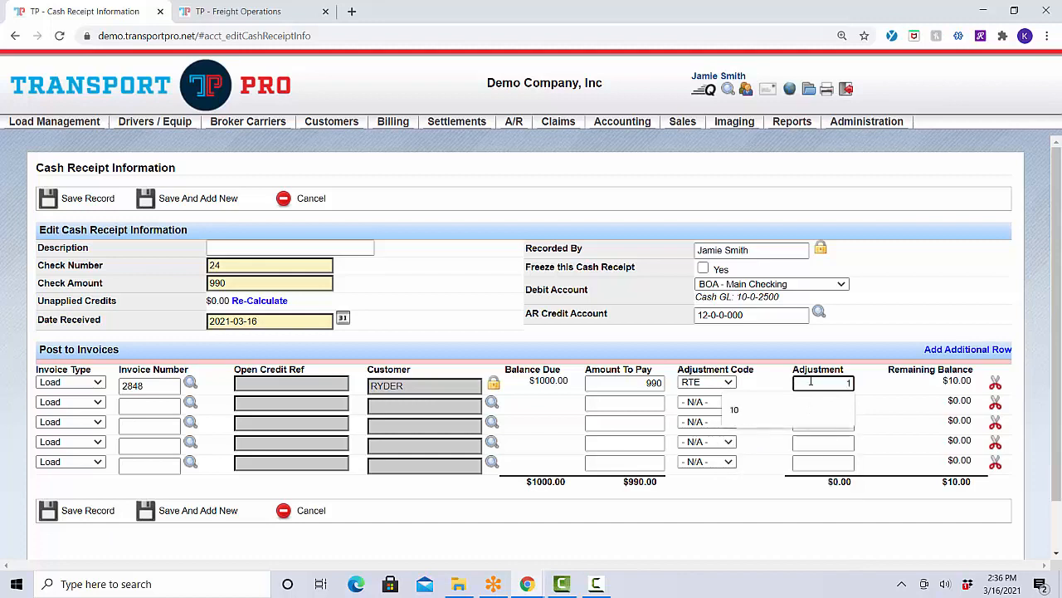
{"action": "type", "text": "0"}
{"action": "left_click", "coordinate": [887, 384]}
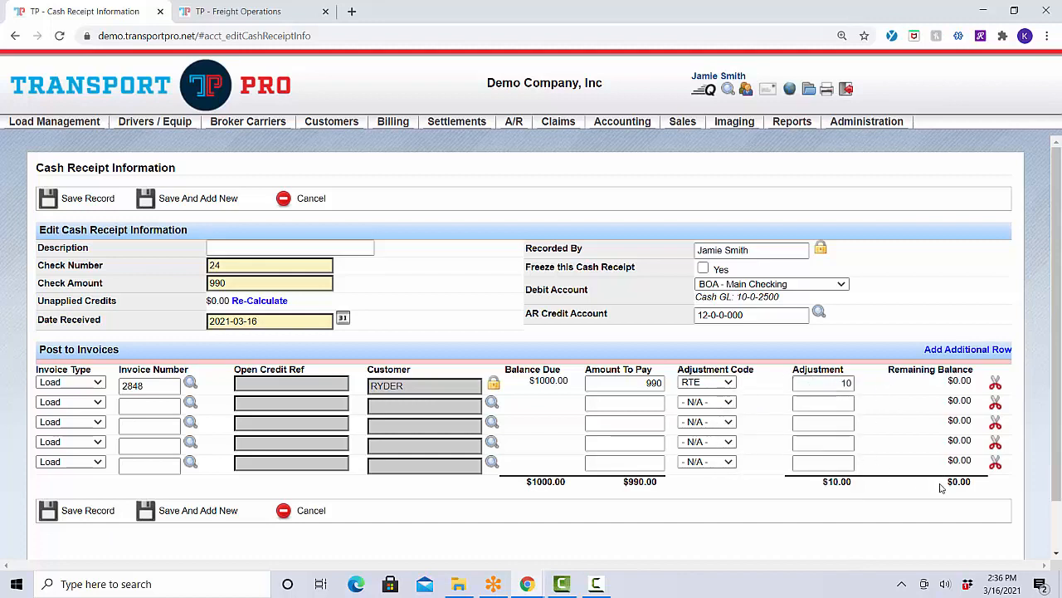
{"action": "left_click_drag", "start_coordinate": [943, 488], "coordinate": [975, 485]}
{"action": "left_click", "coordinate": [991, 485]}
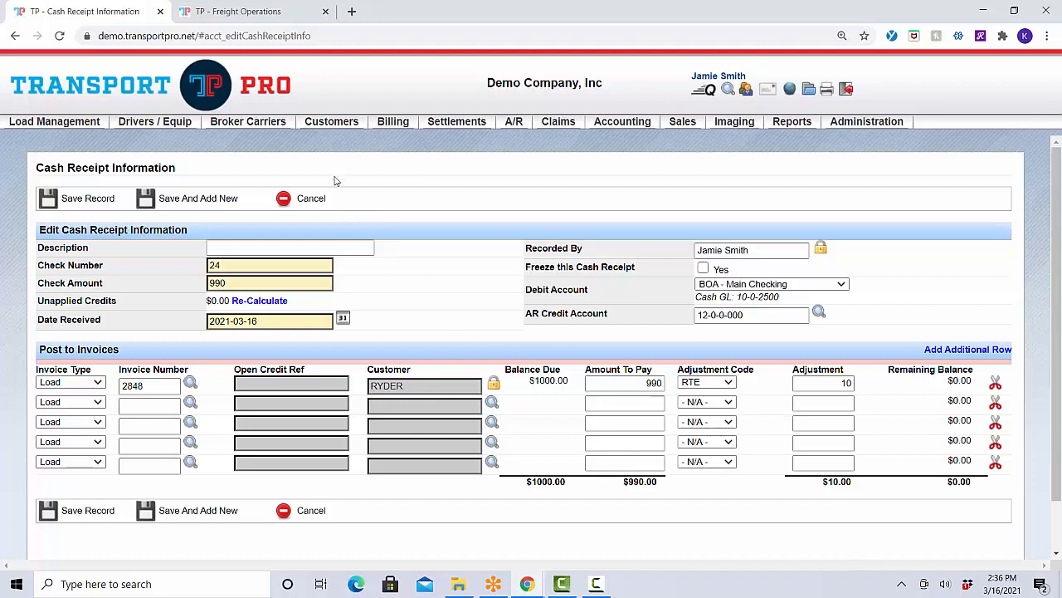
Switch to the Freight Operations browser tab and open a blank cash receipt adjustment code form from the site settings.
{"action": "left_click", "coordinate": [270, 11]}
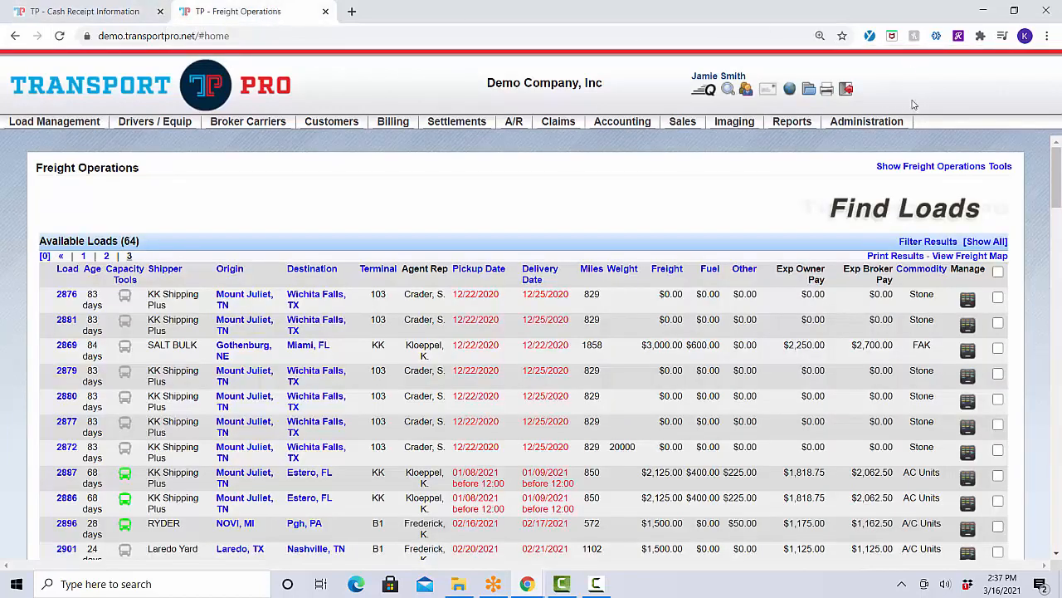
{"action": "mouse_move", "coordinate": [906, 123]}
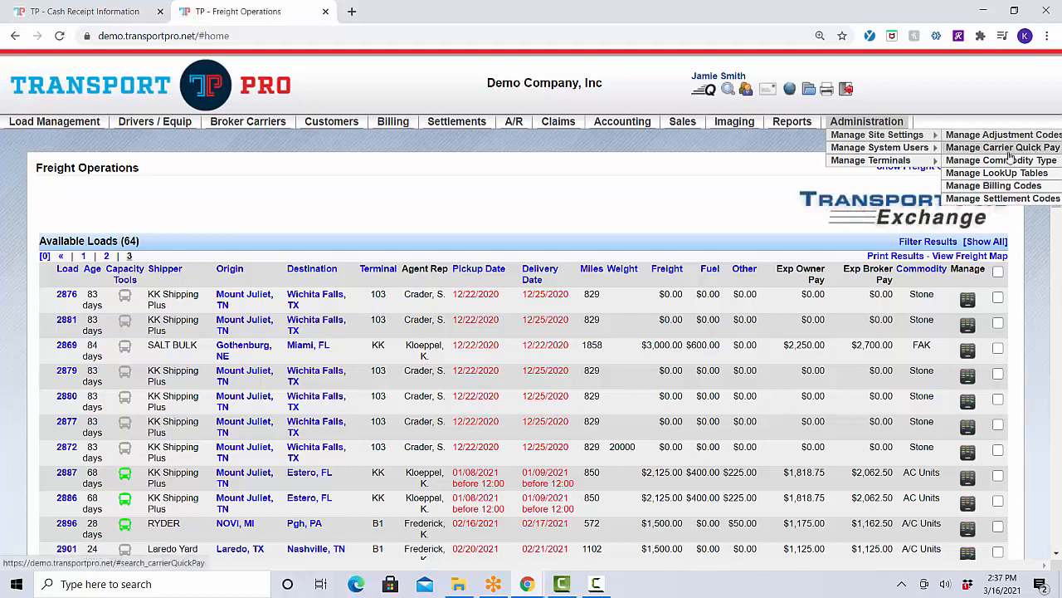
{"action": "key", "text": "ctrl+minus"}
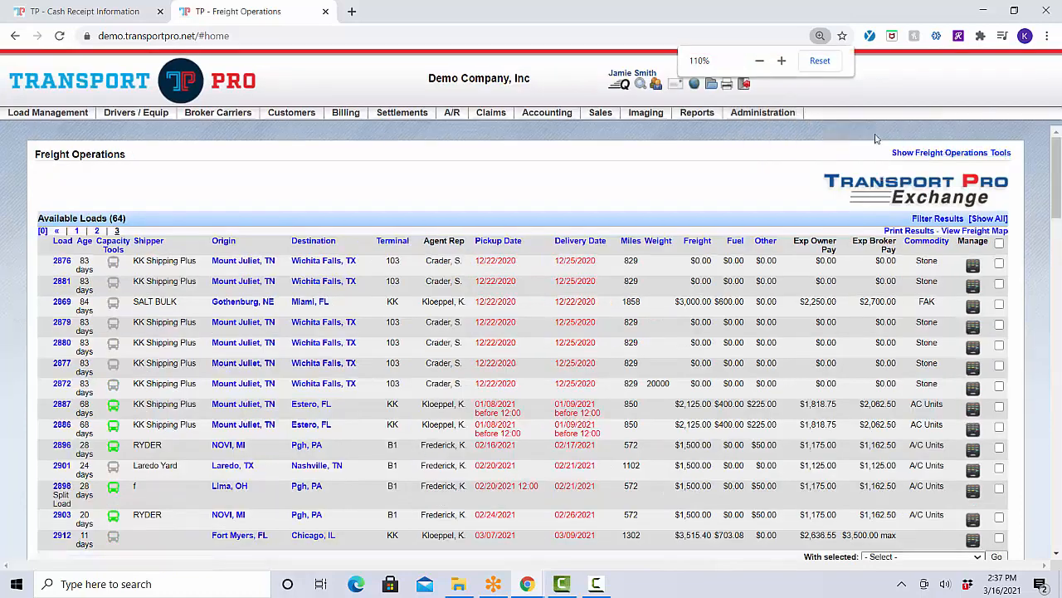
{"action": "mouse_move", "coordinate": [783, 116]}
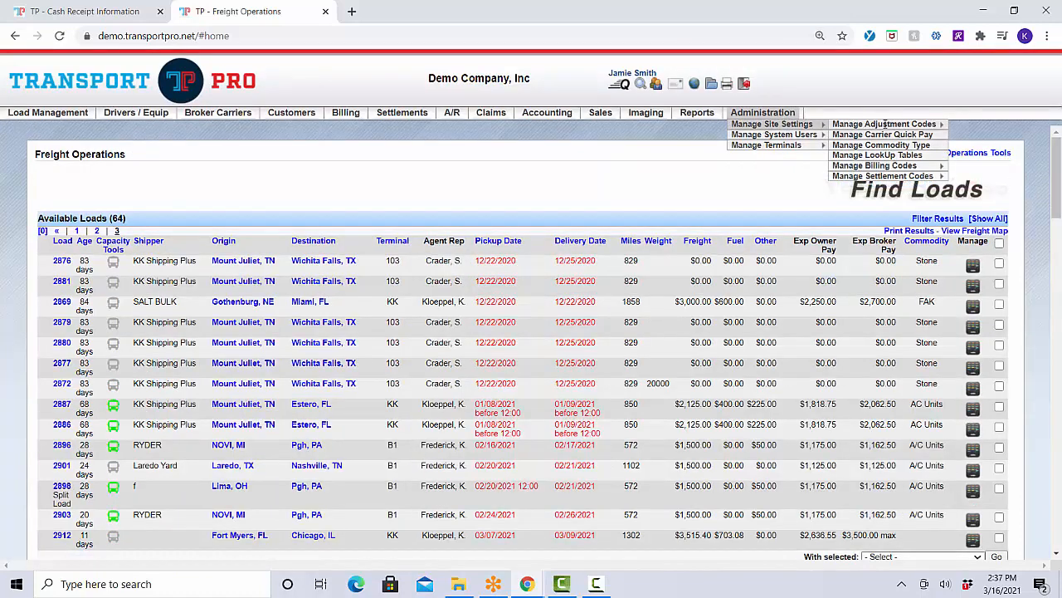
{"action": "left_click", "coordinate": [1014, 134]}
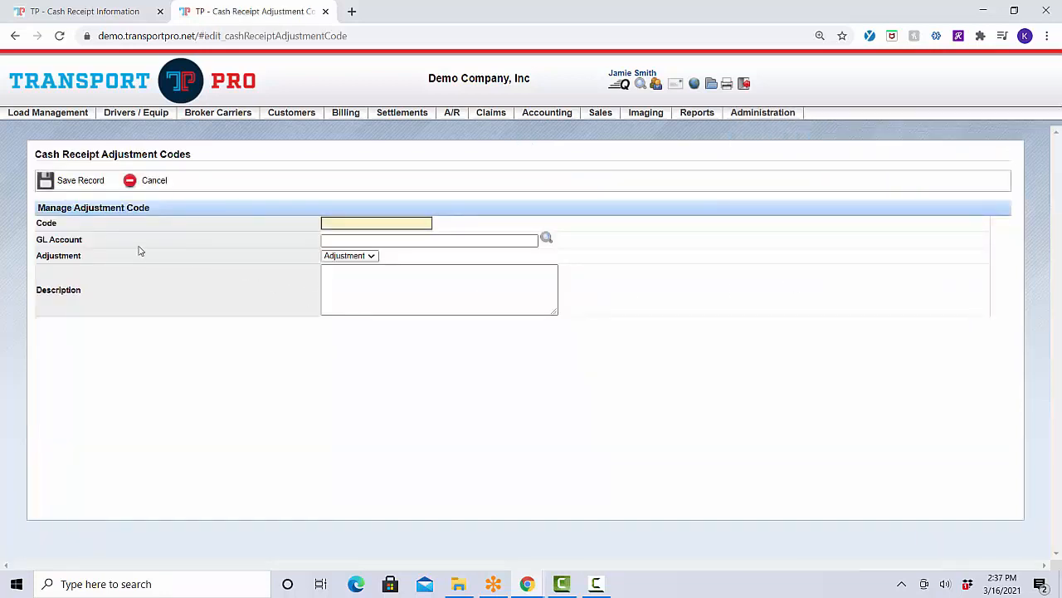
Examine the Code and GL Account fields of the blank adjustment code form without entering anything.
{"action": "left_click", "coordinate": [410, 224]}
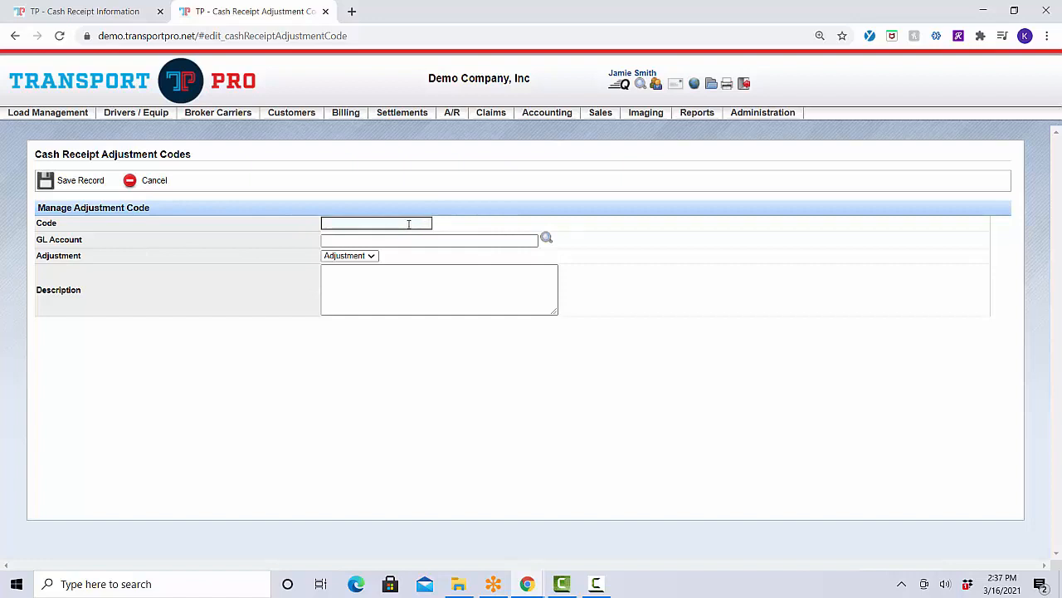
{"action": "left_click", "coordinate": [334, 223]}
{"action": "left_click", "coordinate": [441, 224]}
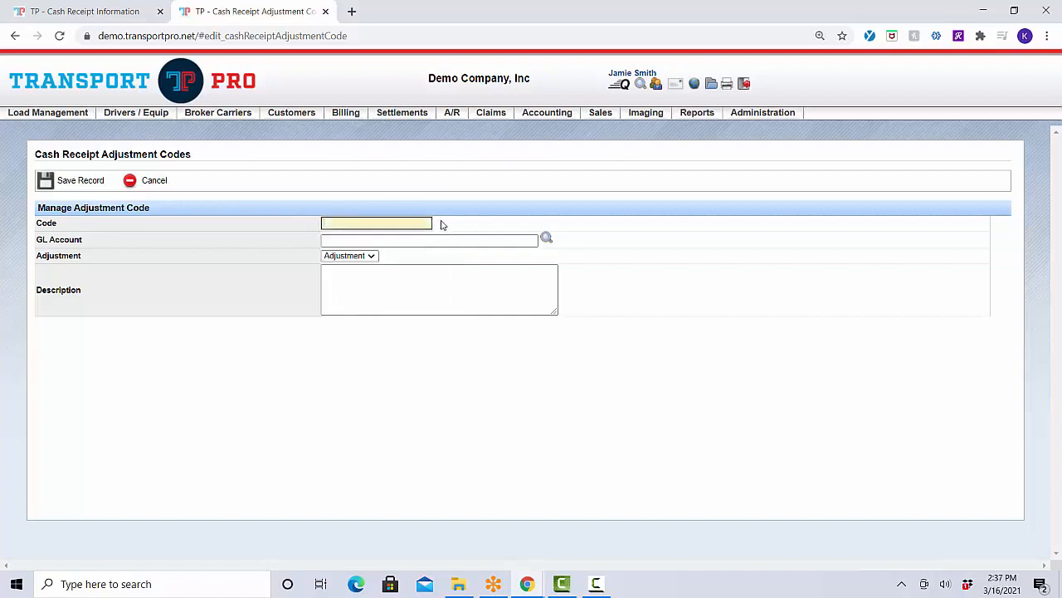
{"action": "left_click", "coordinate": [422, 225]}
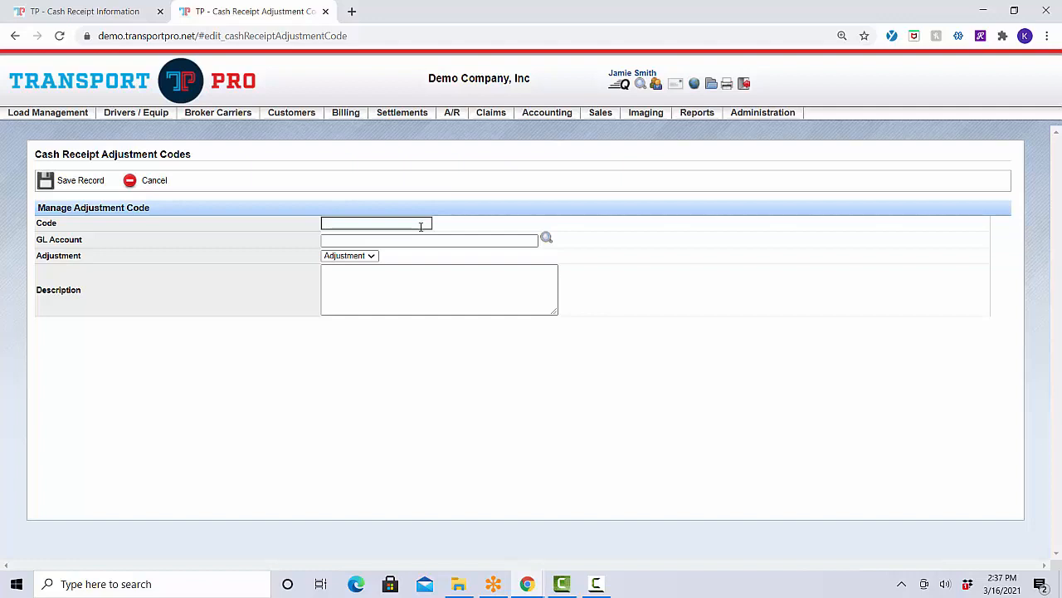
{"action": "left_click", "coordinate": [417, 238]}
{"action": "left_click", "coordinate": [414, 224]}
{"action": "left_click", "coordinate": [407, 240]}
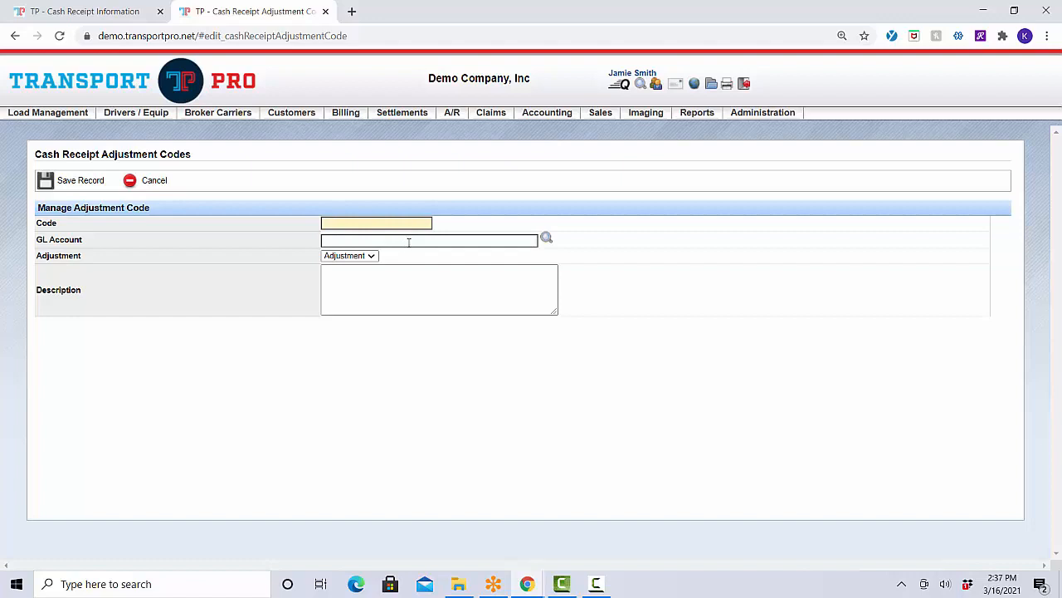
{"action": "left_click", "coordinate": [407, 225]}
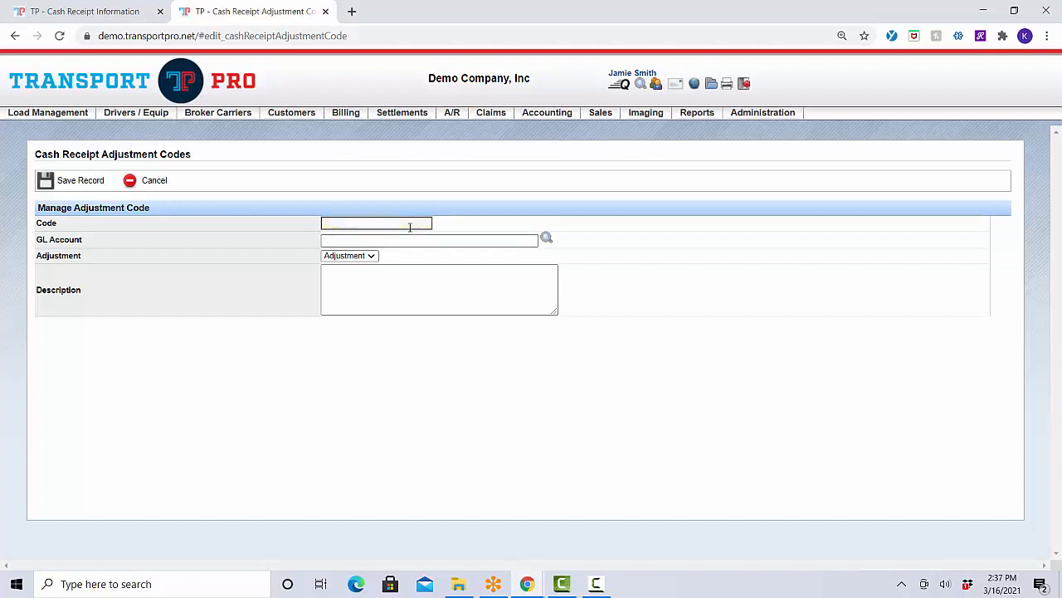
{"action": "left_click", "coordinate": [408, 240]}
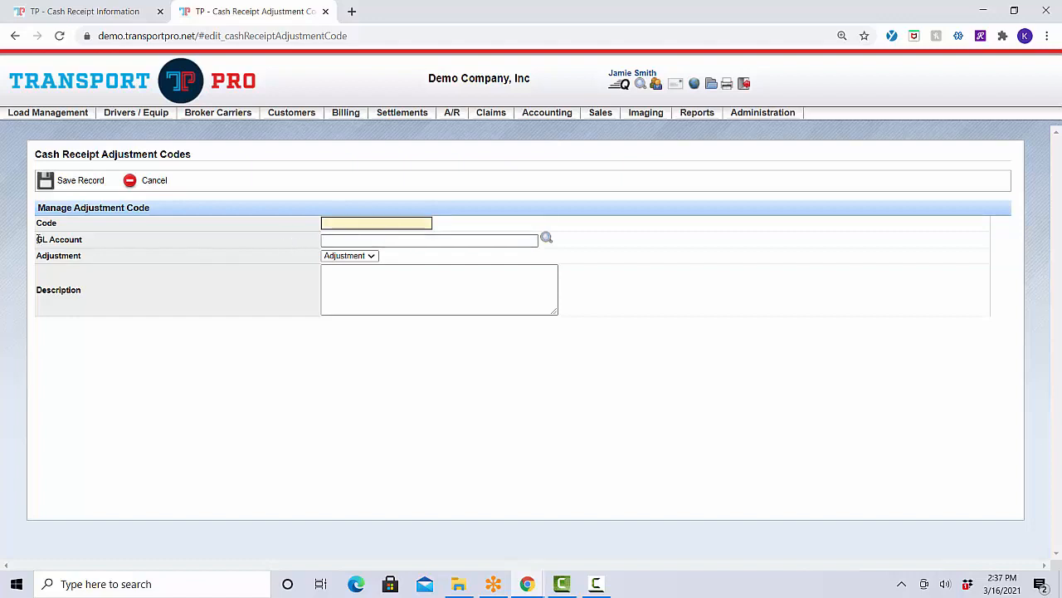
Examine the form's GL Account field, the available Adjustment types and the Description field.
{"action": "left_click_drag", "start_coordinate": [36, 239], "coordinate": [124, 240]}
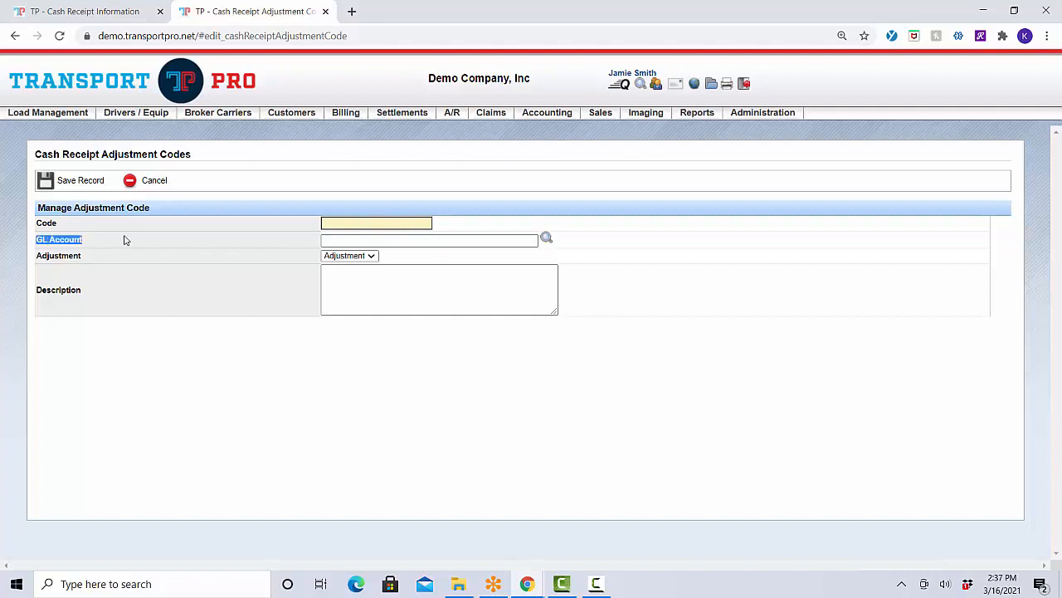
{"action": "left_click", "coordinate": [355, 240]}
{"action": "left_click", "coordinate": [469, 233]}
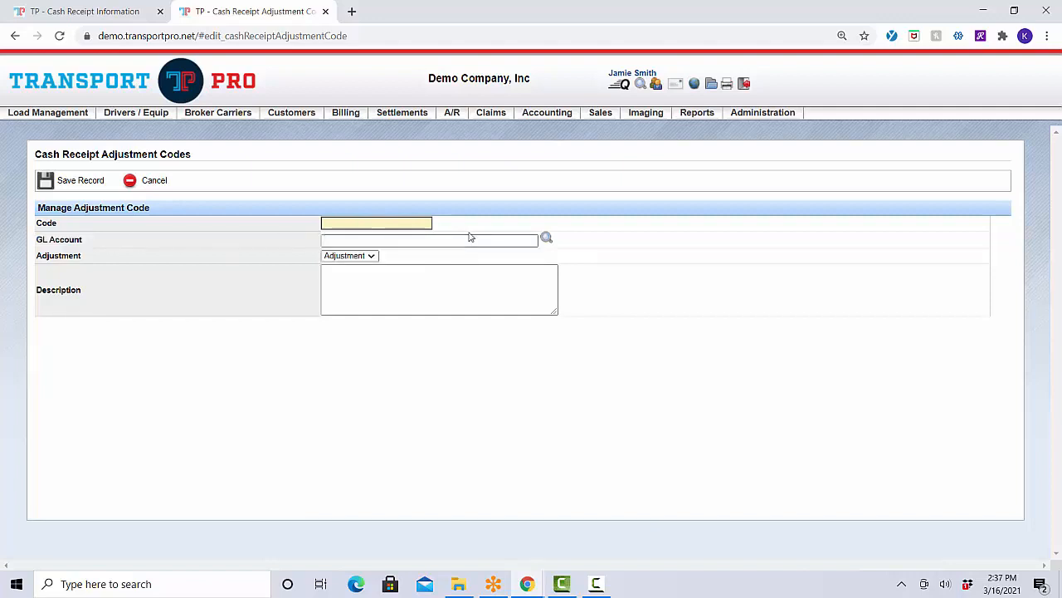
{"action": "left_click", "coordinate": [468, 239]}
{"action": "left_click", "coordinate": [376, 262]}
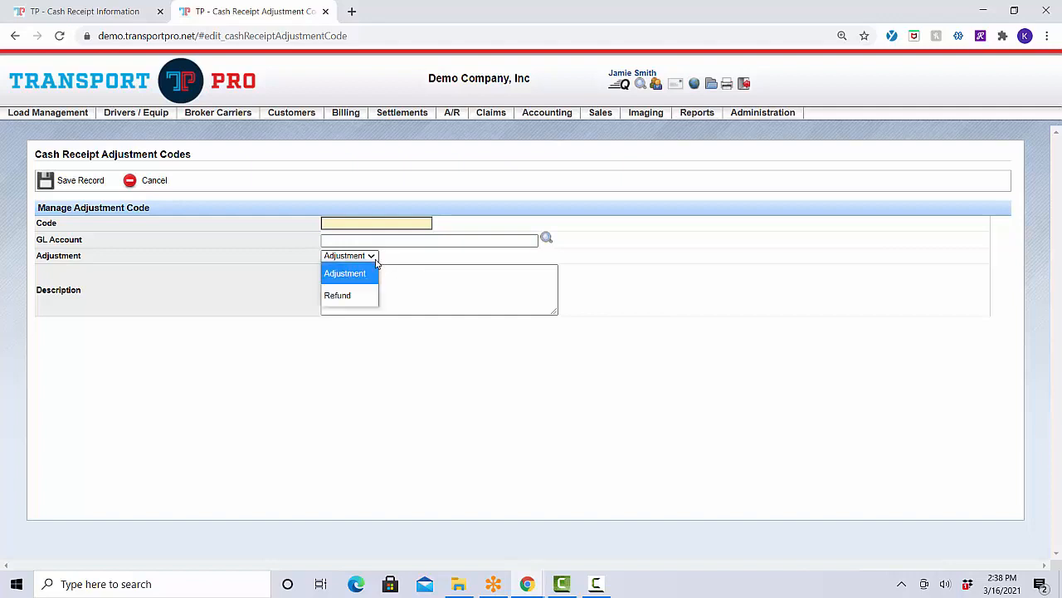
{"action": "left_click", "coordinate": [372, 263]}
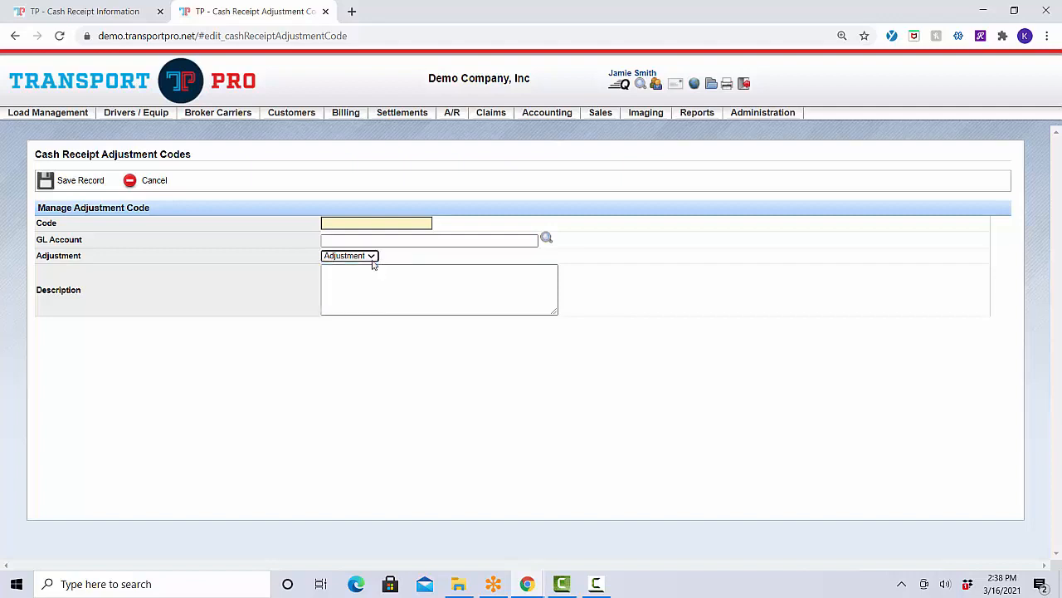
{"action": "left_click", "coordinate": [372, 278]}
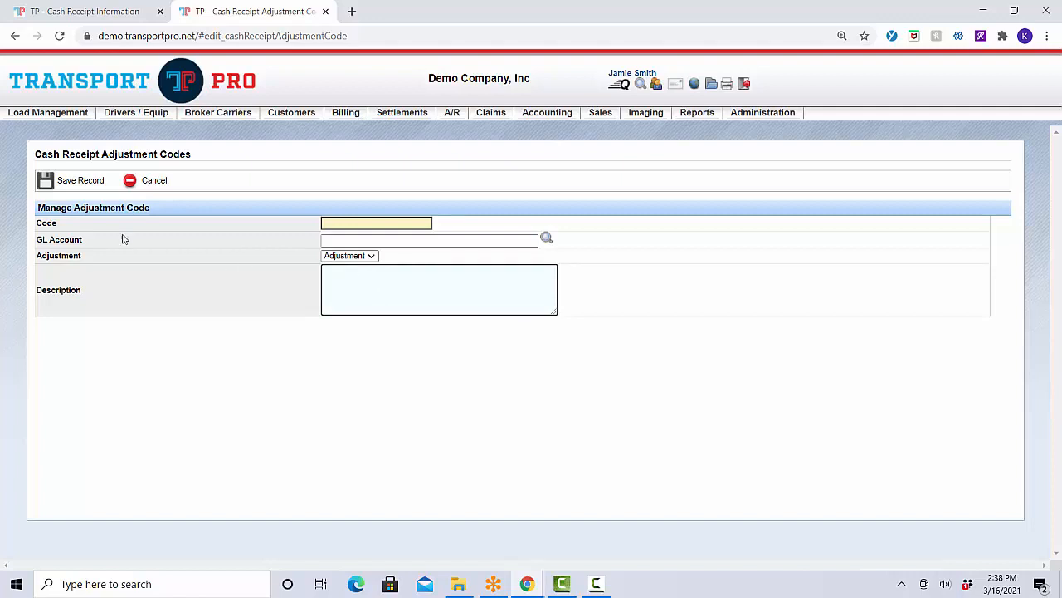
Return to the Cash Receipt Information form, reload it blank, and enter check number 56 with a check amount of 900.
{"action": "left_click", "coordinate": [121, 12]}
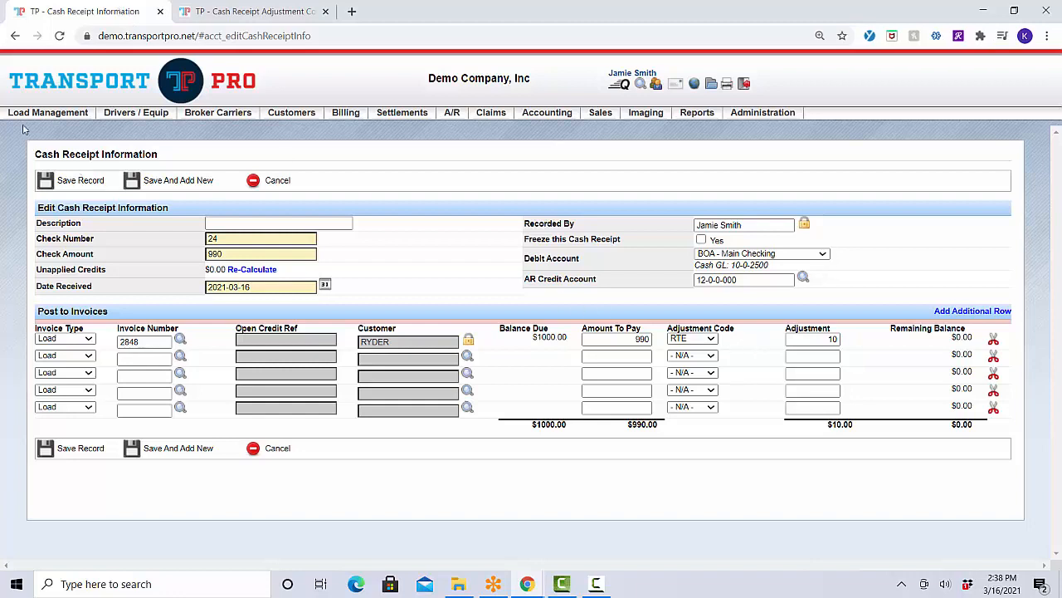
{"action": "left_click", "coordinate": [62, 36]}
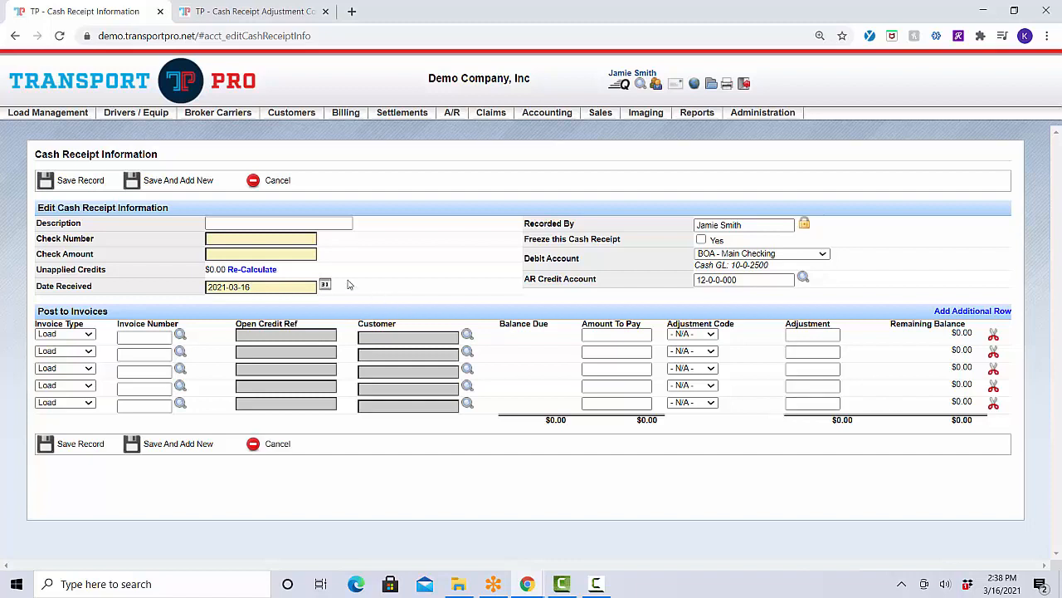
{"action": "left_click", "coordinate": [306, 242]}
{"action": "type", "text": "56"}
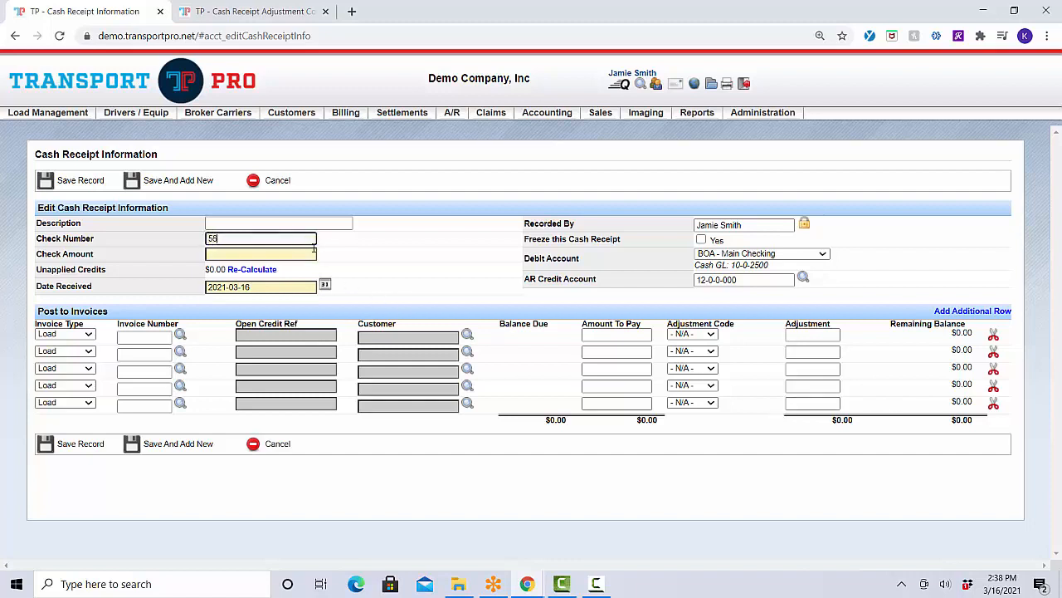
{"action": "left_click", "coordinate": [303, 255]}
{"action": "type", "text": "900"}
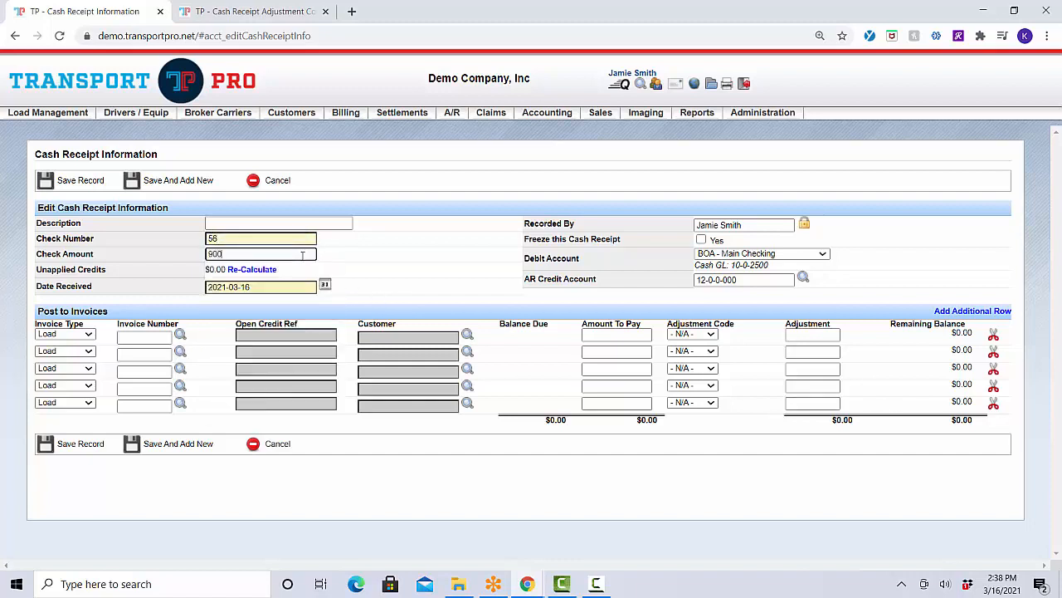
{"action": "left_click", "coordinate": [377, 259]}
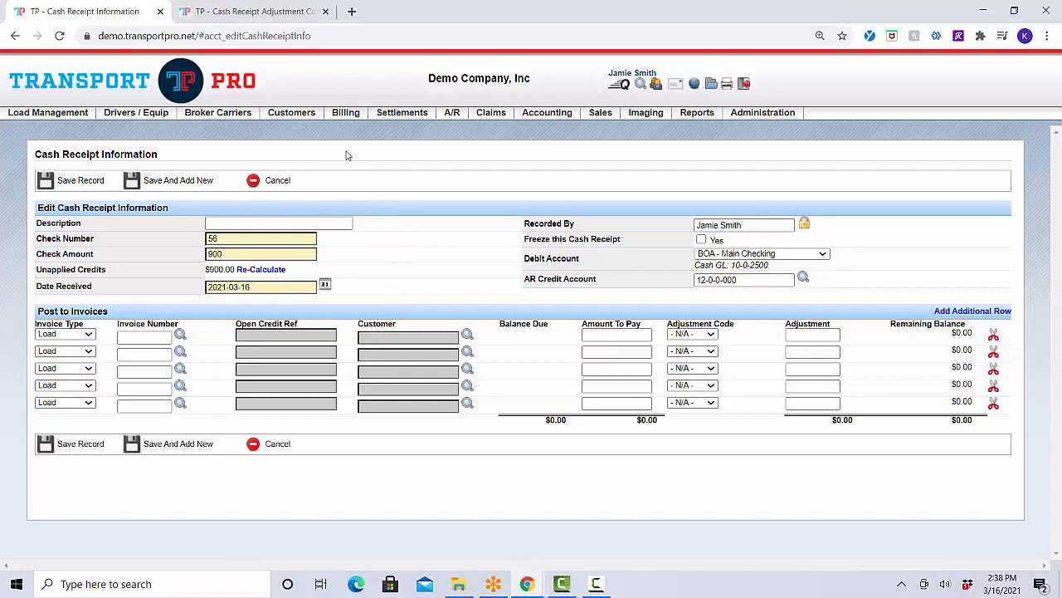
Look at the billing area's Miscellaneous Invoicing entry and set the first row's invoice type to Misc Billing.
{"action": "left_click", "coordinate": [348, 116]}
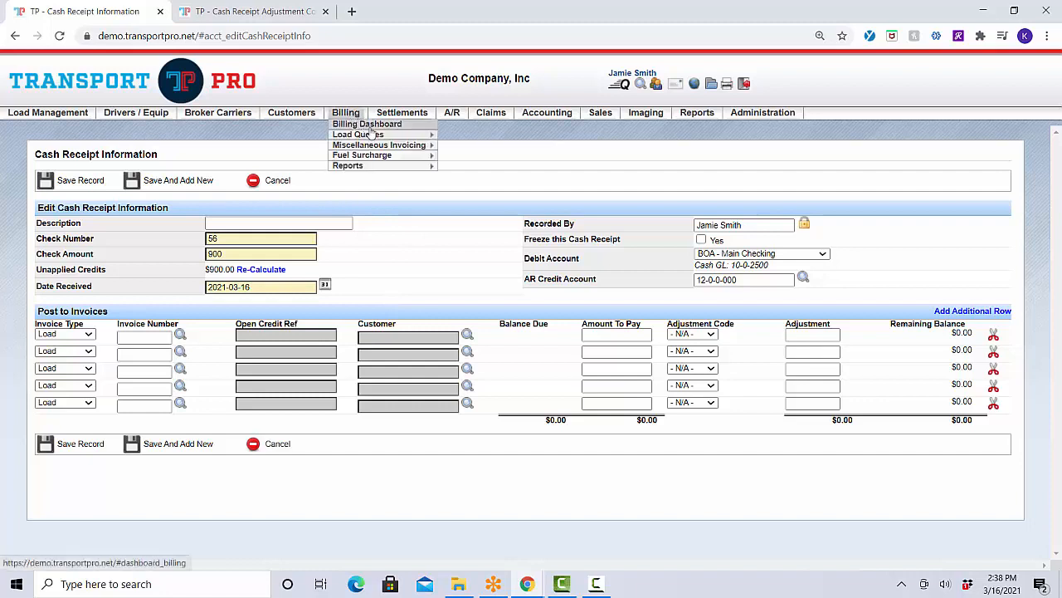
{"action": "mouse_move", "coordinate": [373, 146]}
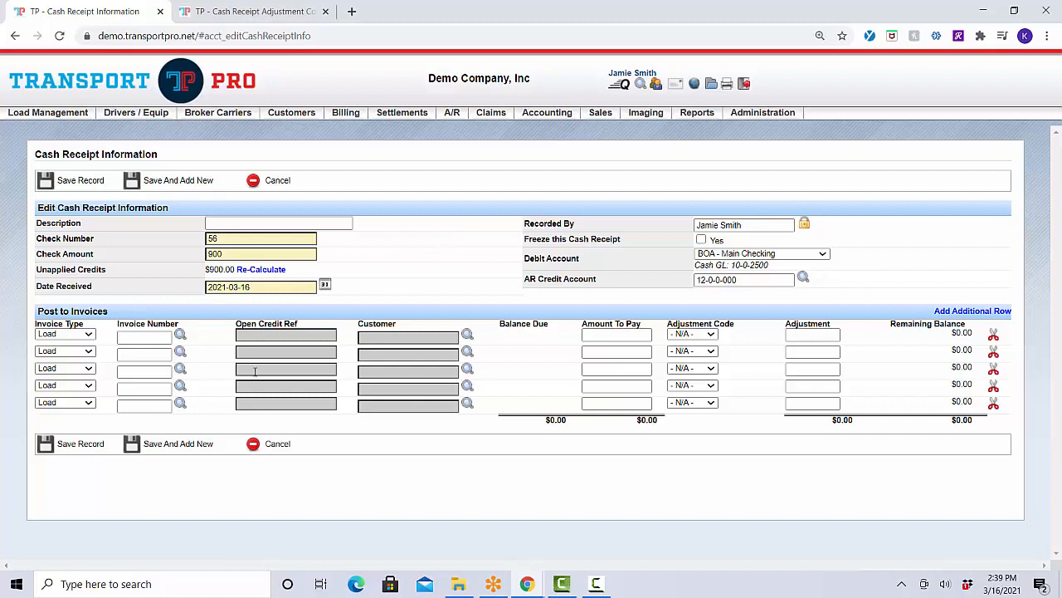
{"action": "left_click", "coordinate": [89, 335]}
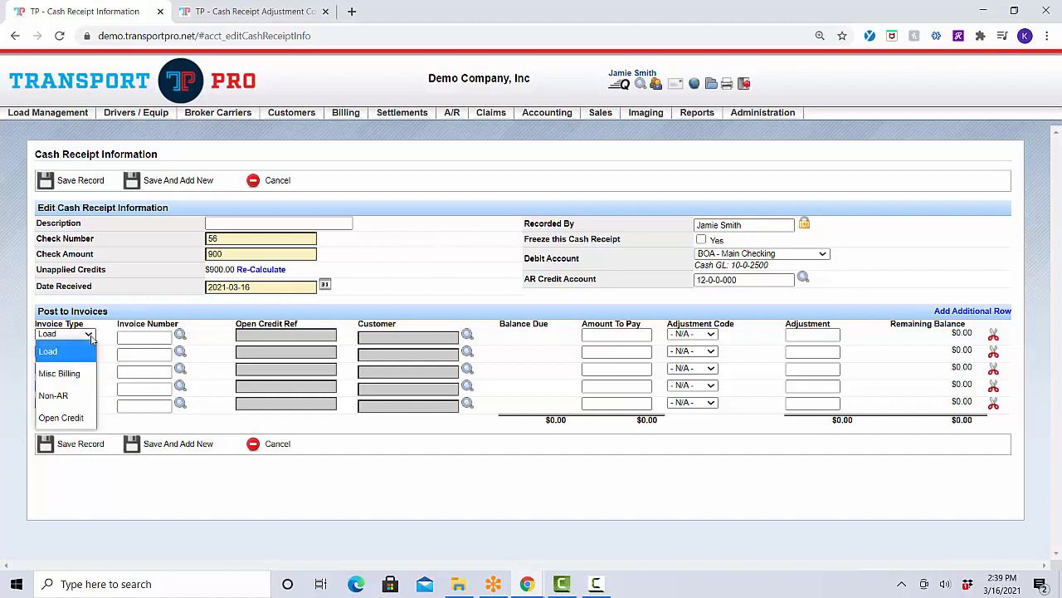
{"action": "left_click", "coordinate": [79, 376]}
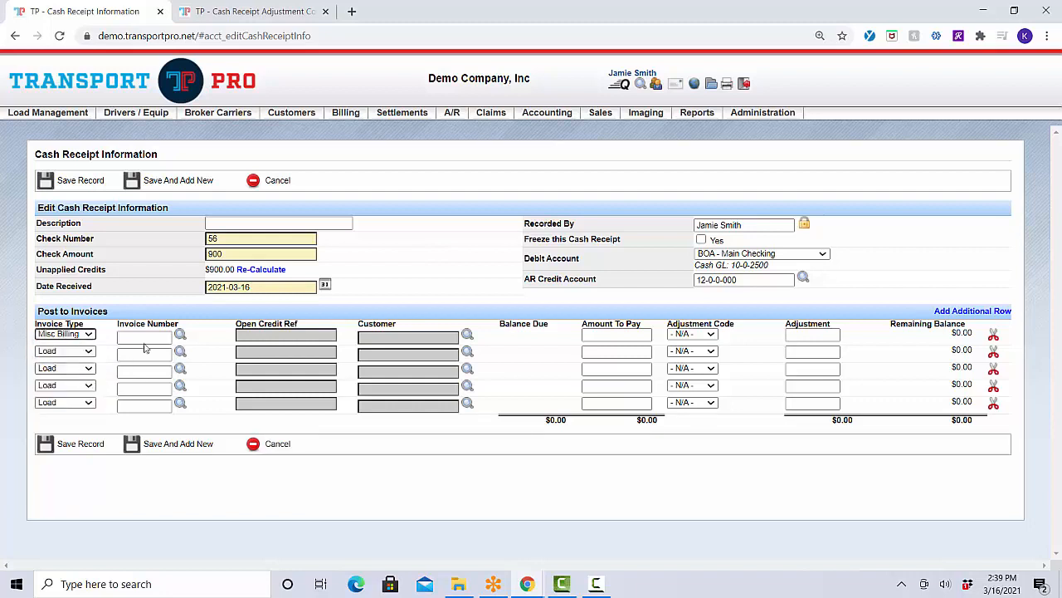
Search the unpaid miscellaneous invoices and apply Nucor's $900.00 invoice 1003 to the first row.
{"action": "left_click", "coordinate": [180, 335]}
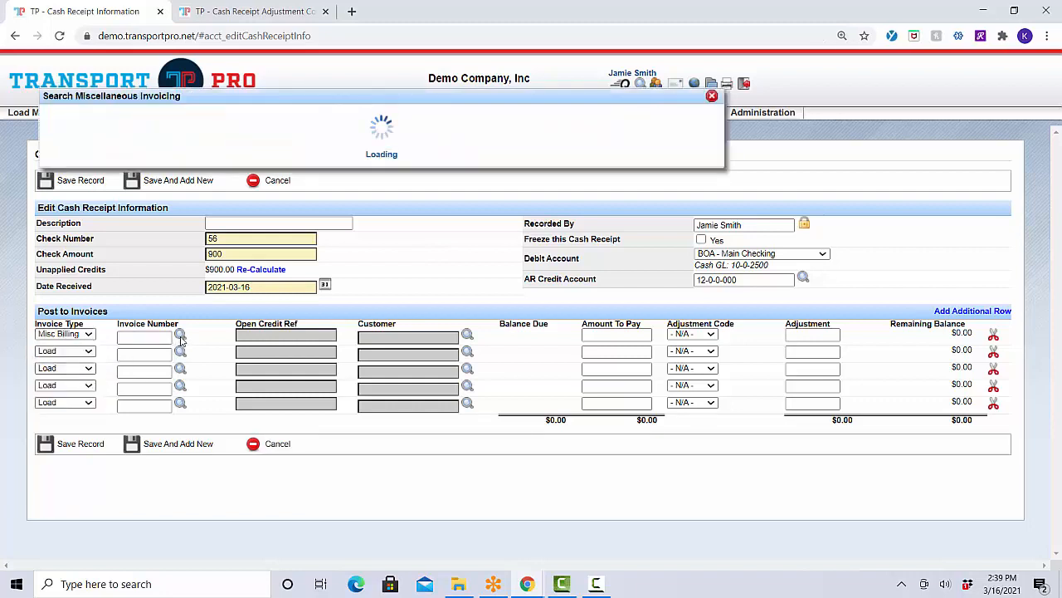
{"action": "left_click", "coordinate": [332, 239]}
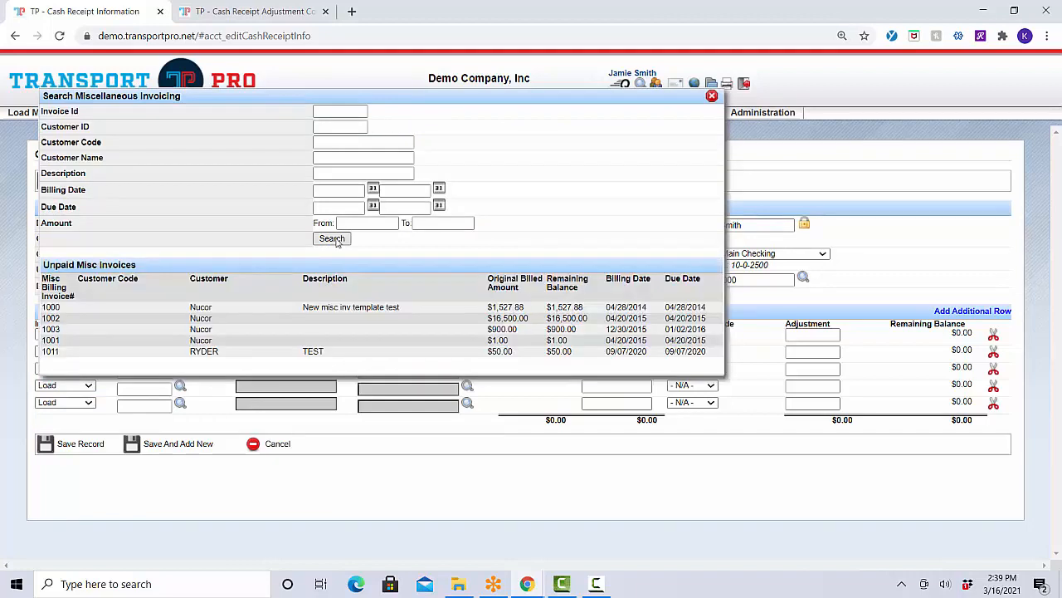
{"action": "left_click", "coordinate": [346, 335]}
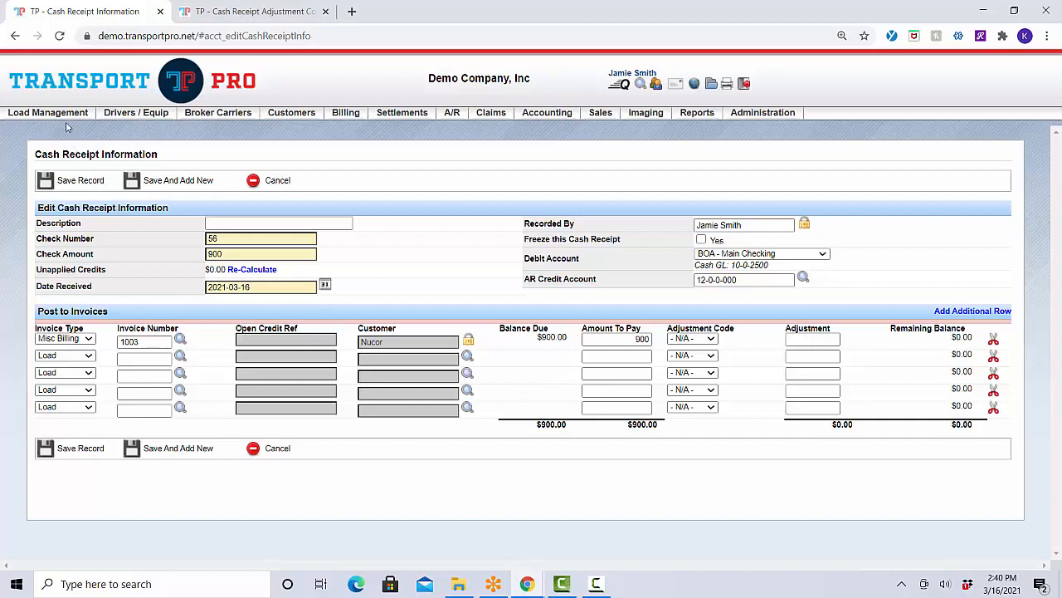
Reload the cash receipt form blank and enter check number 78 with a check amount of 500.
{"action": "left_click", "coordinate": [59, 36]}
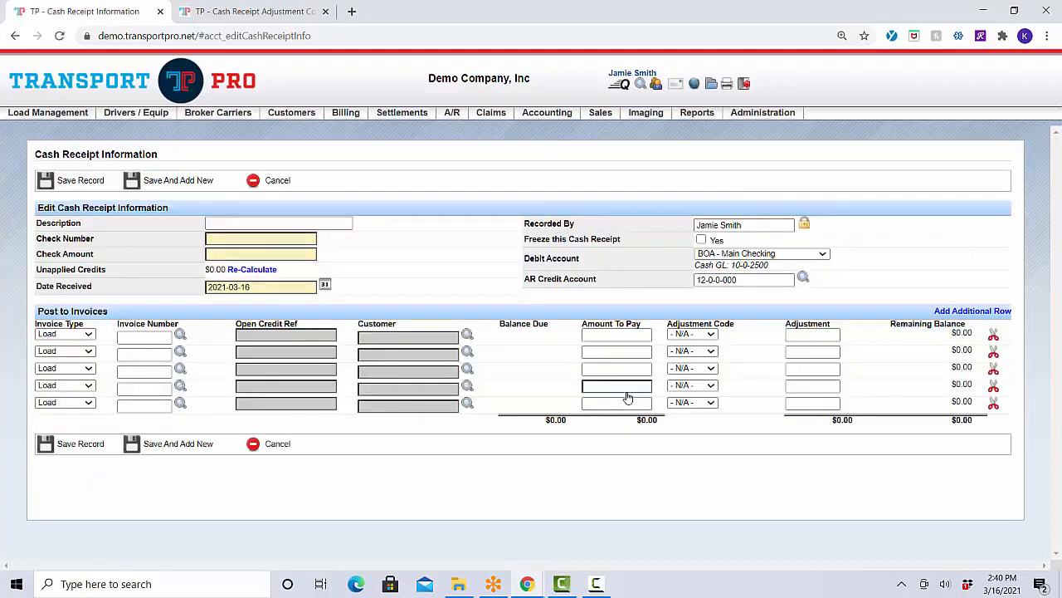
{"action": "left_click", "coordinate": [281, 240]}
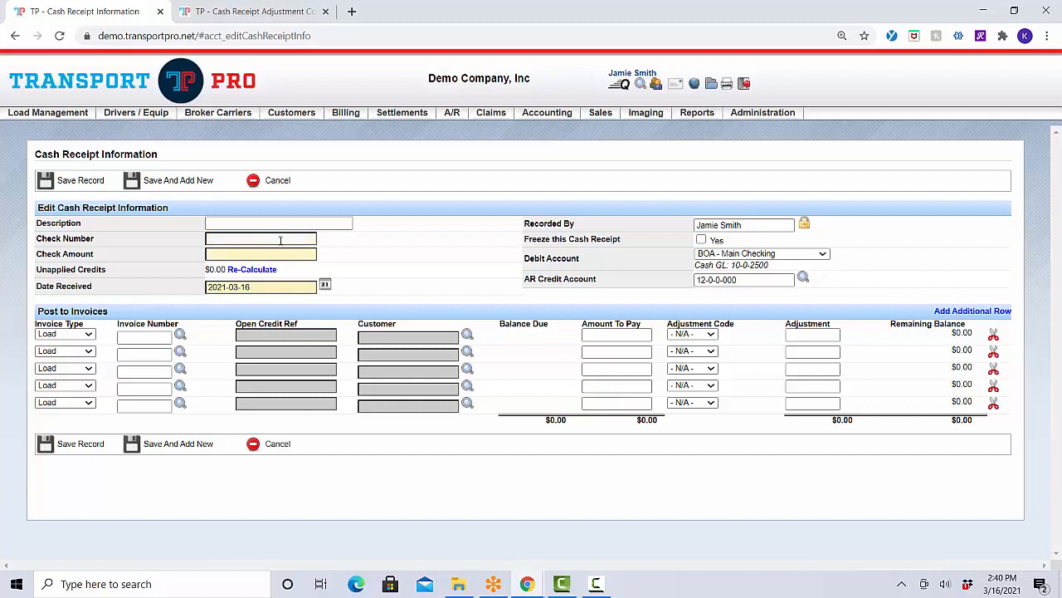
{"action": "type", "text": "78"}
{"action": "key", "text": "Tab"}
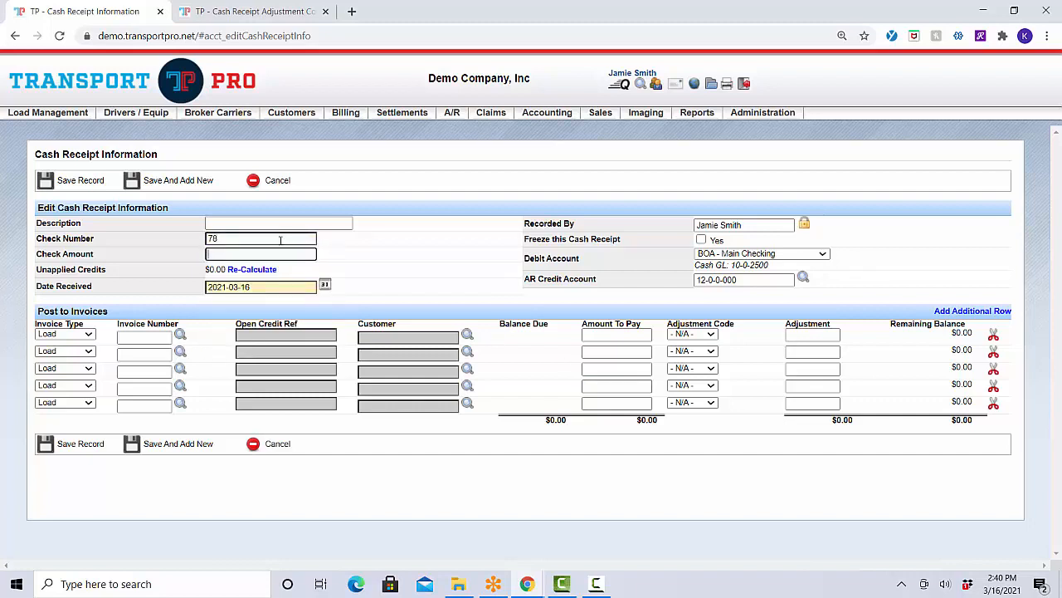
{"action": "type", "text": "500"}
{"action": "left_click", "coordinate": [341, 249]}
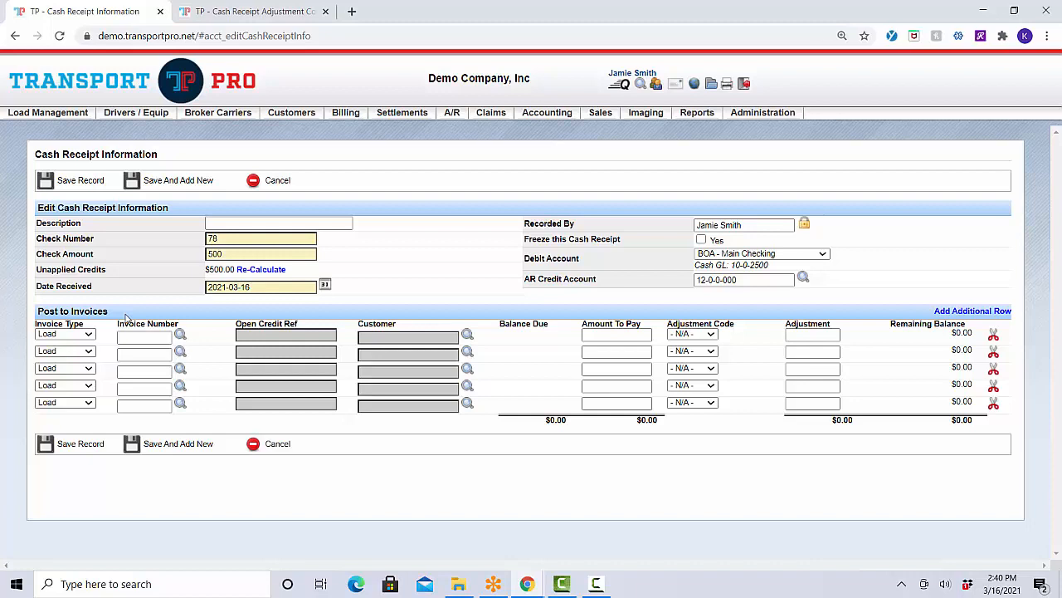
Set the first row's invoice type to Non-AR and its amount to pay to 500.
{"action": "left_click", "coordinate": [89, 335]}
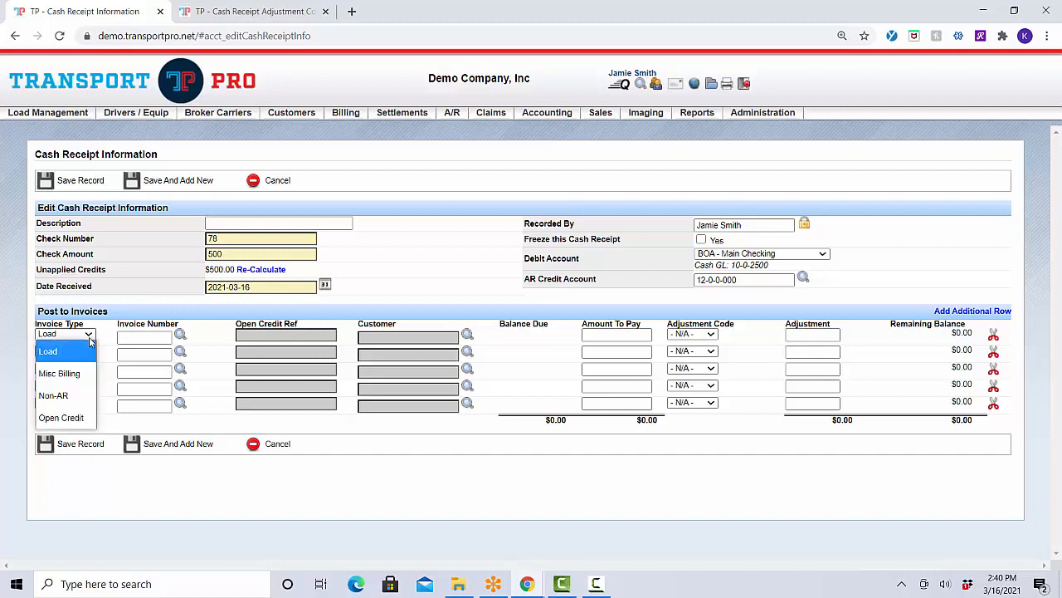
{"action": "left_click", "coordinate": [69, 397]}
{"action": "left_click", "coordinate": [71, 402]}
{"action": "left_click", "coordinate": [111, 373]}
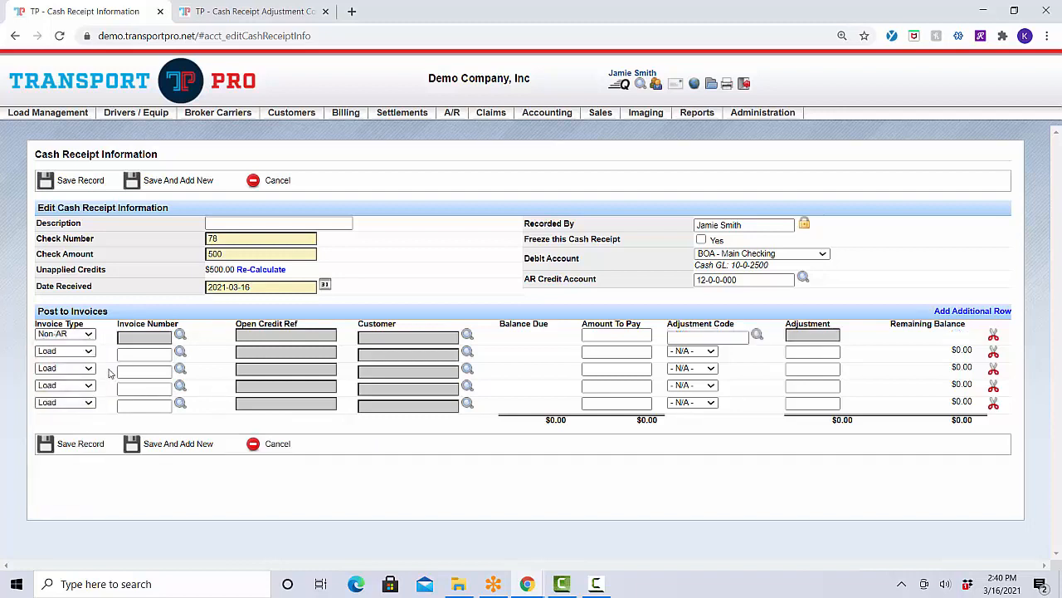
{"action": "left_click", "coordinate": [133, 337]}
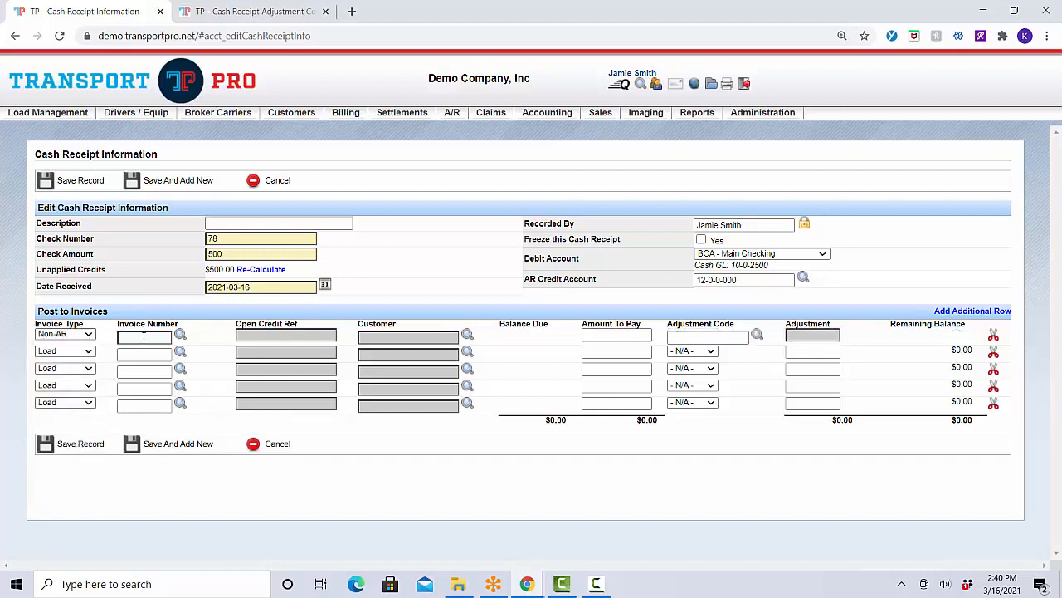
{"action": "left_click", "coordinate": [648, 335]}
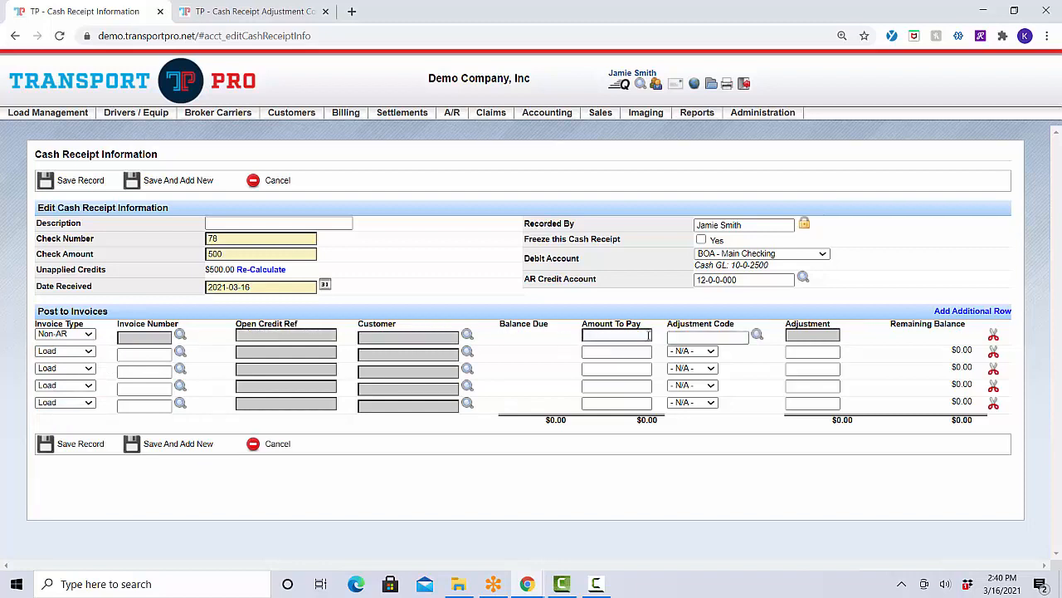
{"action": "type", "text": "500"}
{"action": "left_click", "coordinate": [662, 336]}
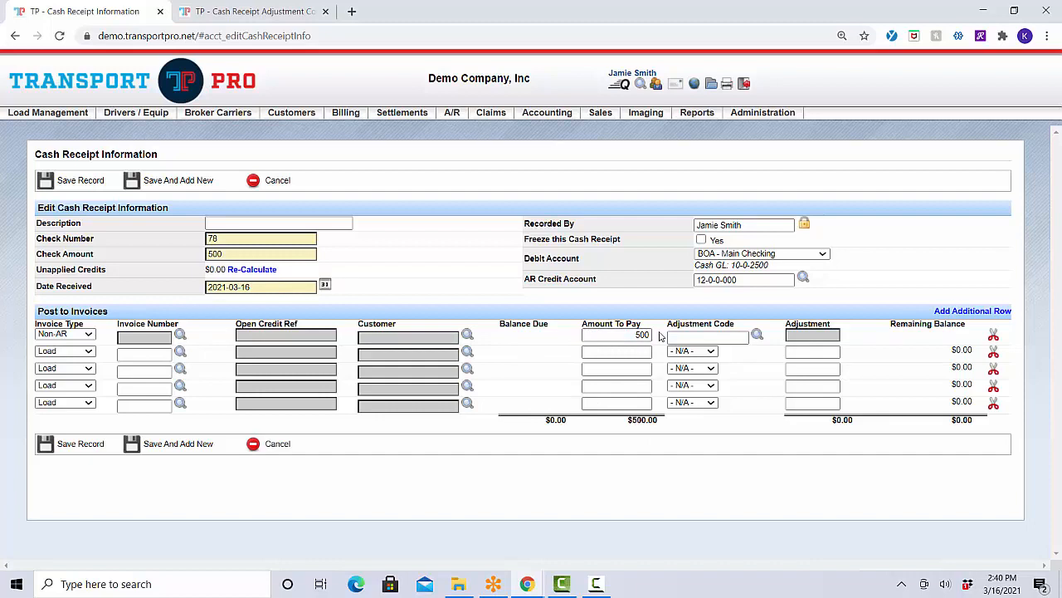
{"action": "left_click", "coordinate": [687, 339]}
{"action": "left_click", "coordinate": [694, 338]}
{"action": "type", "text": "m"}
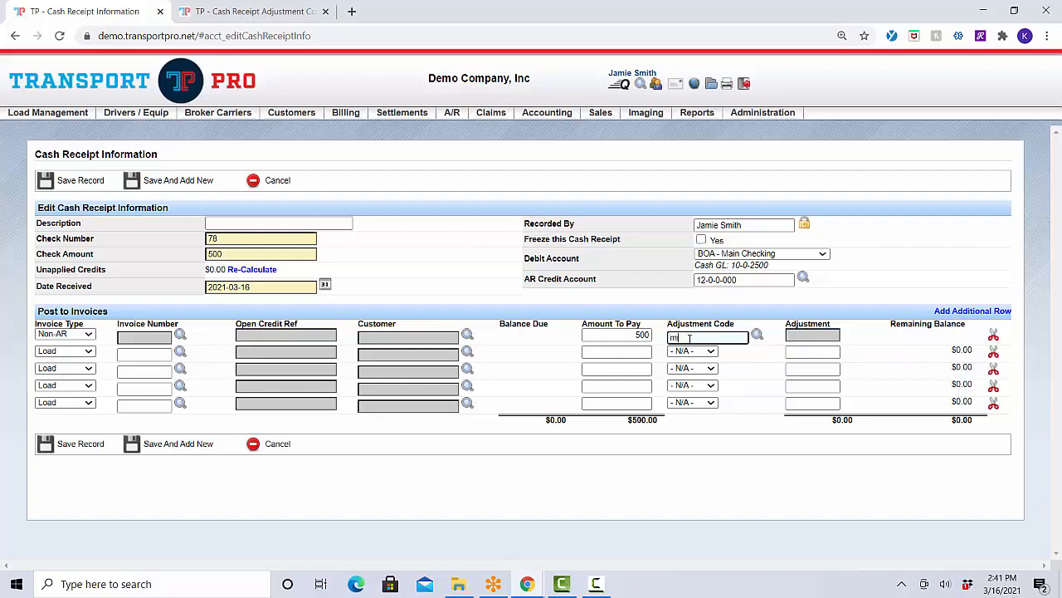
{"action": "key", "text": "BackSpace"}
{"action": "key", "text": "BackSpace"}
{"action": "type", "text": "40-1"}
{"action": "key", "text": "BackSpace"}
{"action": "key", "text": "BackSpace"}
{"action": "key", "text": "BackSpace"}
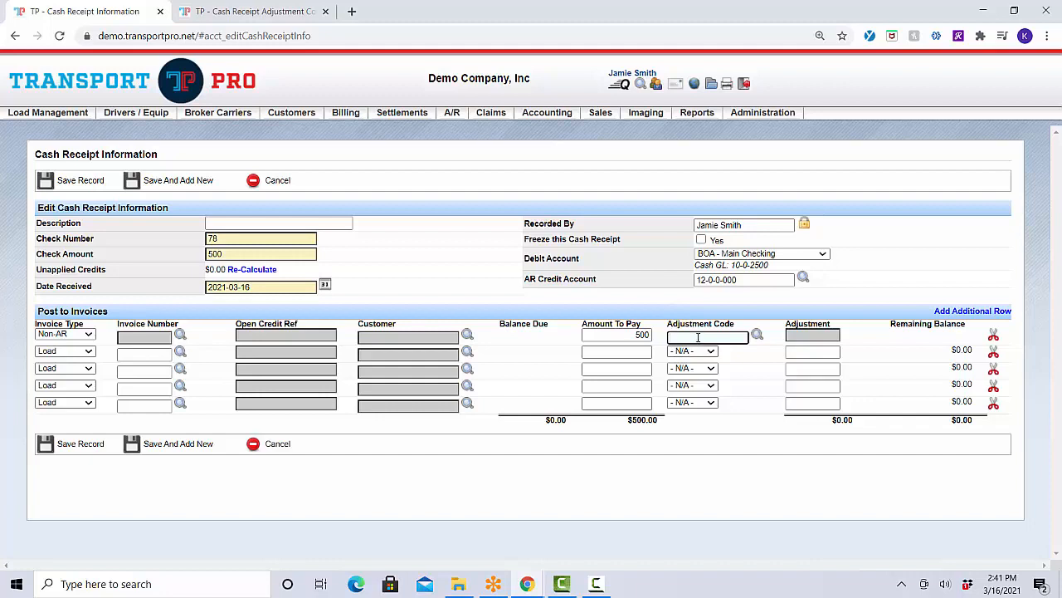
{"action": "type", "text": "3"}
{"action": "key", "text": "BackSpace"}
{"action": "type", "text": "1"}
{"action": "left_click", "coordinate": [724, 359]}
Reload the cash receipt form blank and enter check number 1 with a check amount of 1000.
{"action": "left_click", "coordinate": [60, 36]}
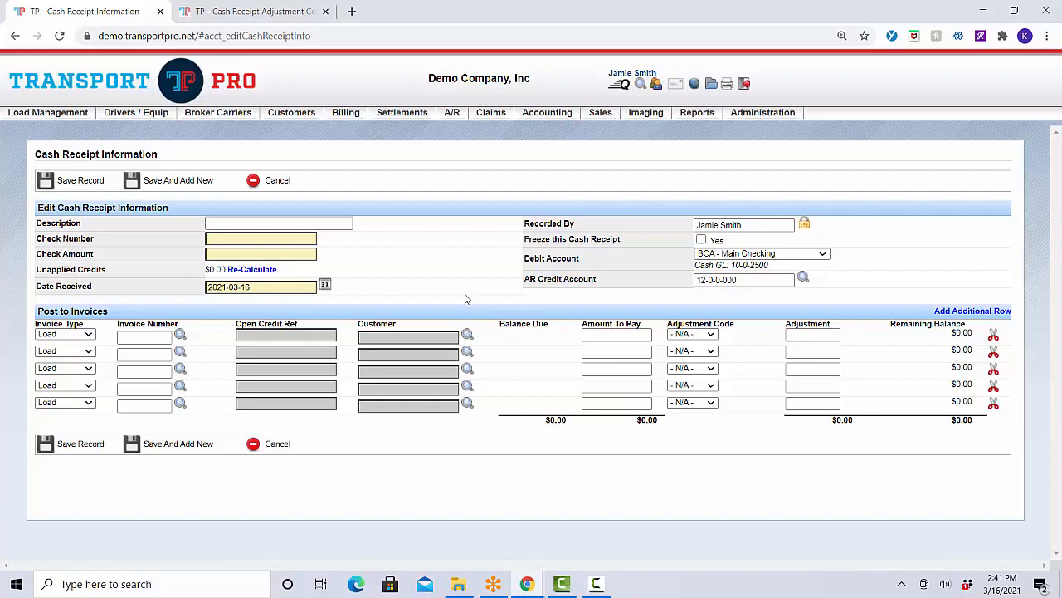
{"action": "left_click", "coordinate": [309, 240]}
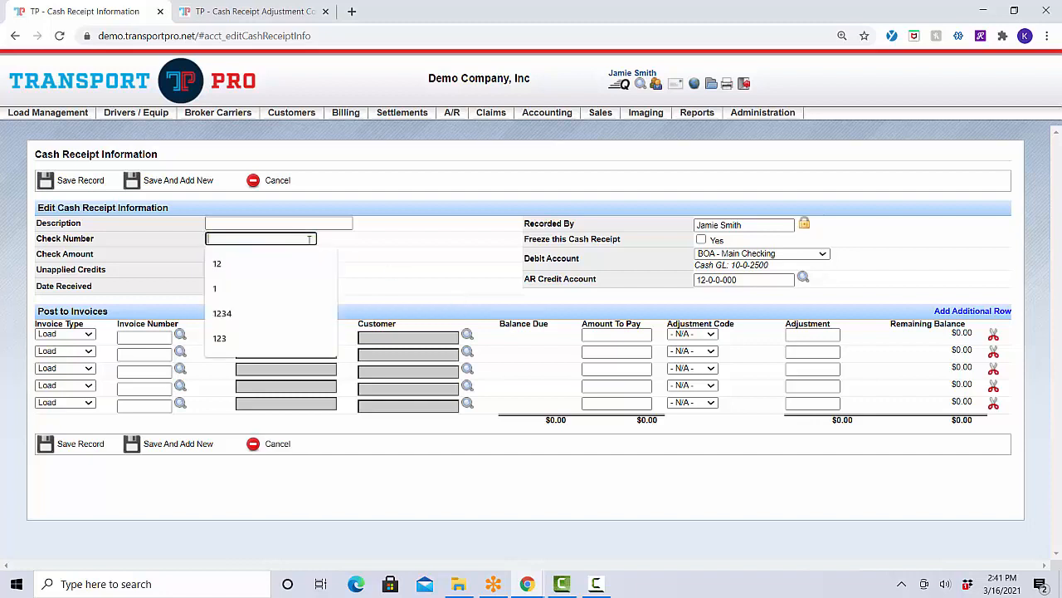
{"action": "type", "text": "1"}
{"action": "key", "text": "Tab"}
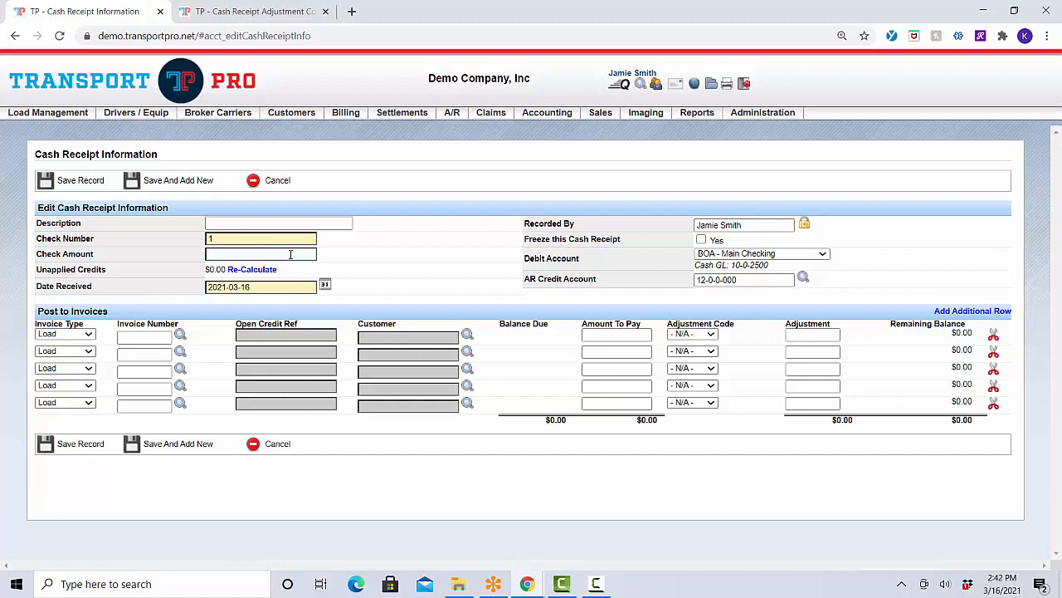
{"action": "left_click", "coordinate": [290, 254]}
{"action": "type", "text": "1"}
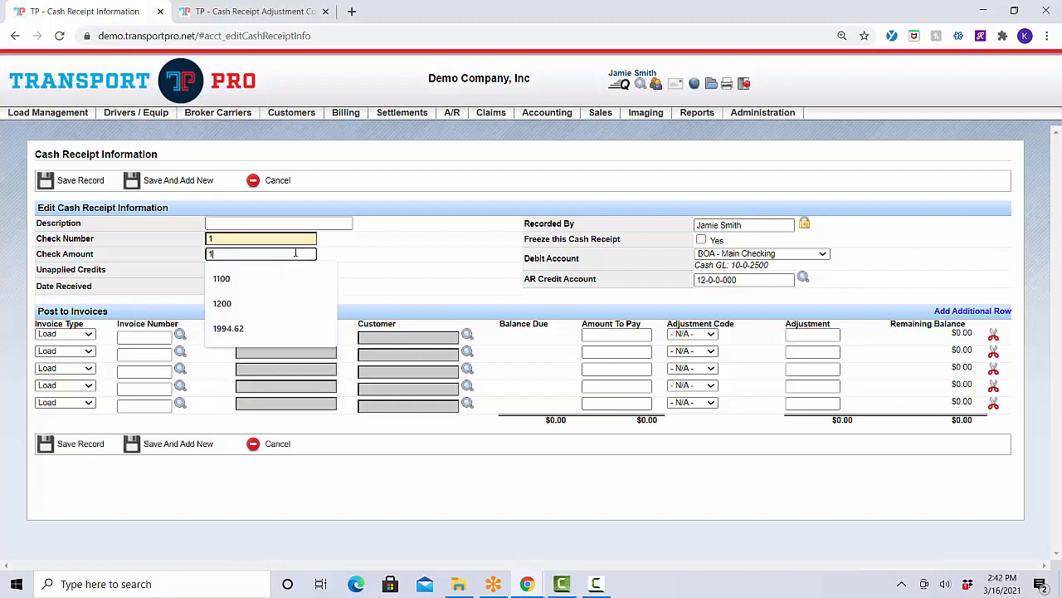
{"action": "type", "text": "000"}
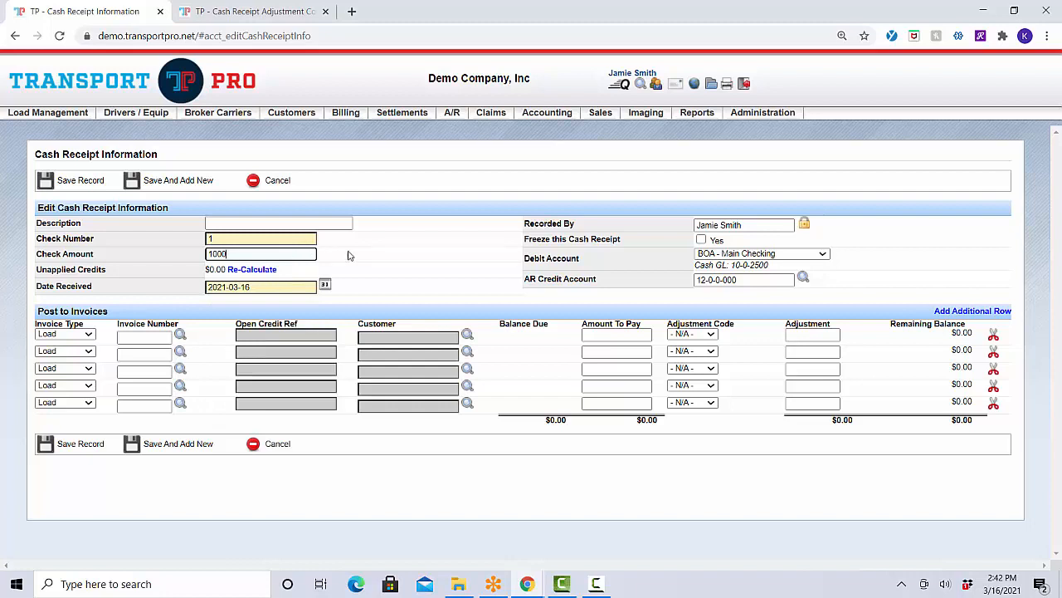
{"action": "double_click", "coordinate": [350, 256]}
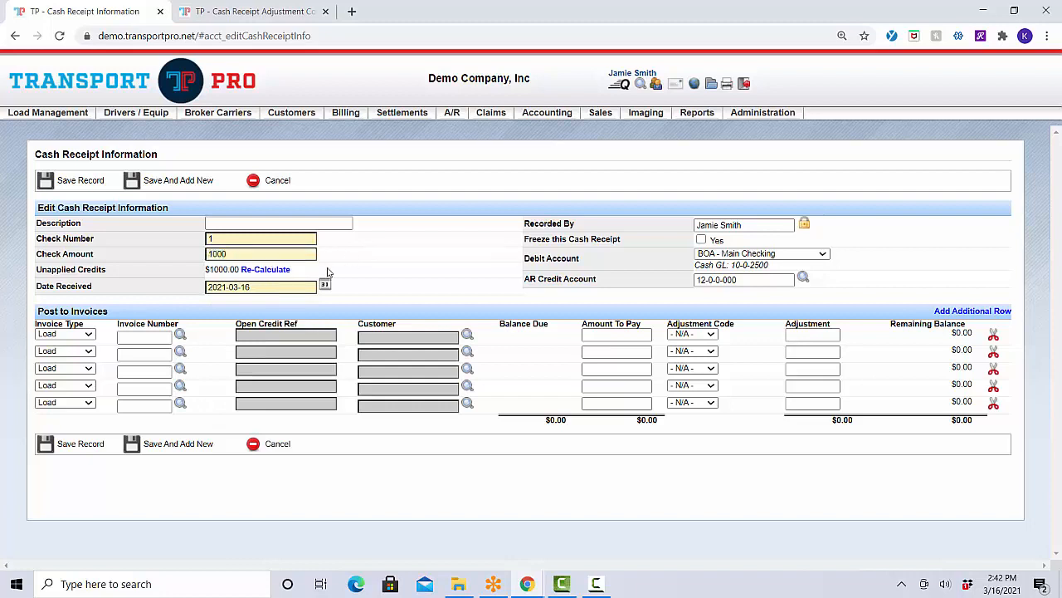
Set the first row's invoice type to Non-AR with an amount to pay of -200, and check the Unapplied Credits figure.
{"action": "left_click", "coordinate": [88, 335]}
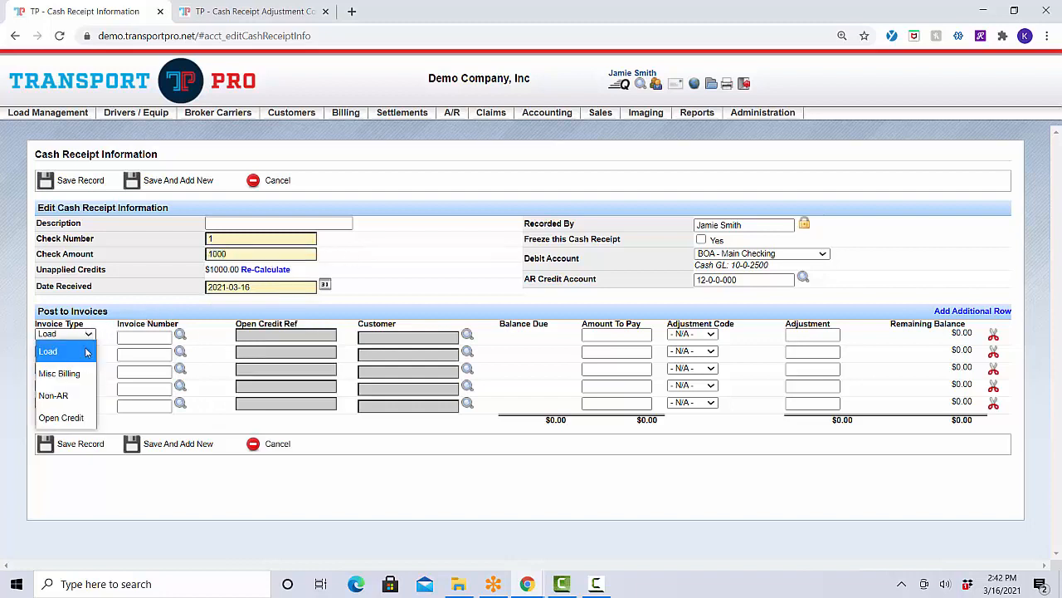
{"action": "left_click", "coordinate": [57, 396]}
{"action": "left_click", "coordinate": [605, 335]}
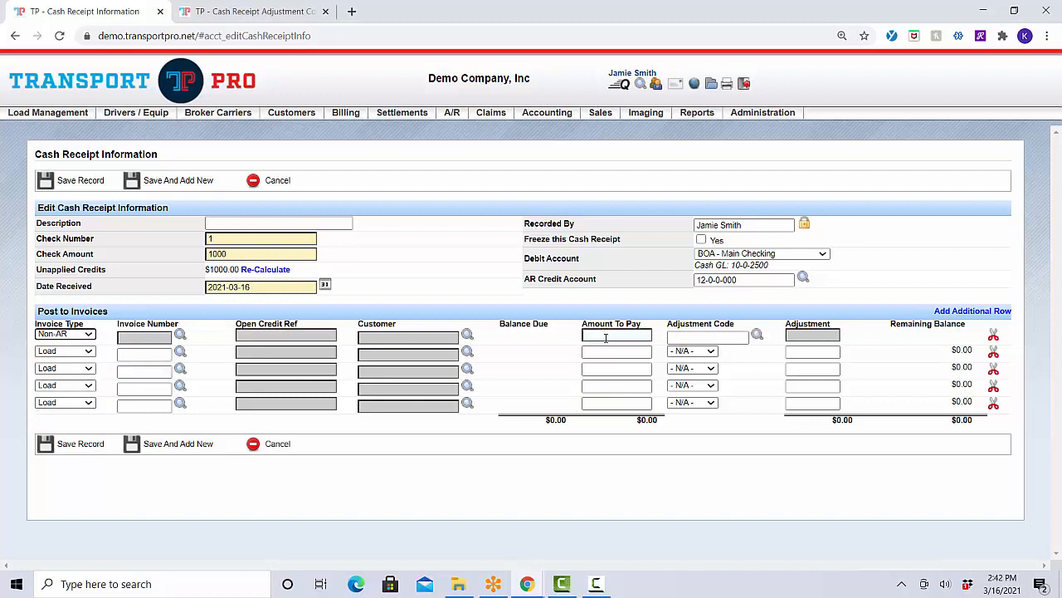
{"action": "left_click", "coordinate": [612, 334]}
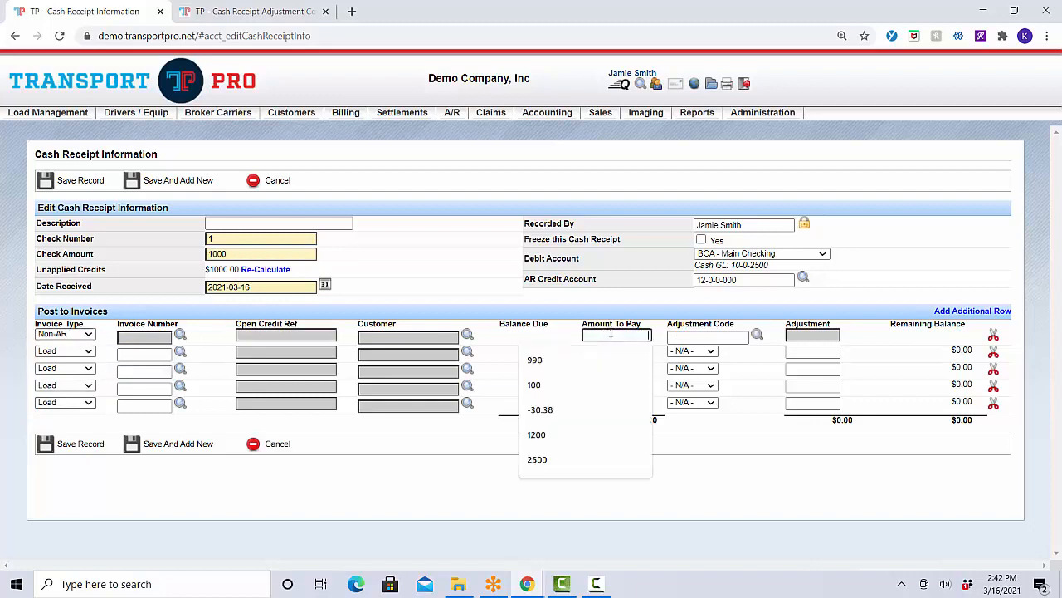
{"action": "type", "text": "-"}
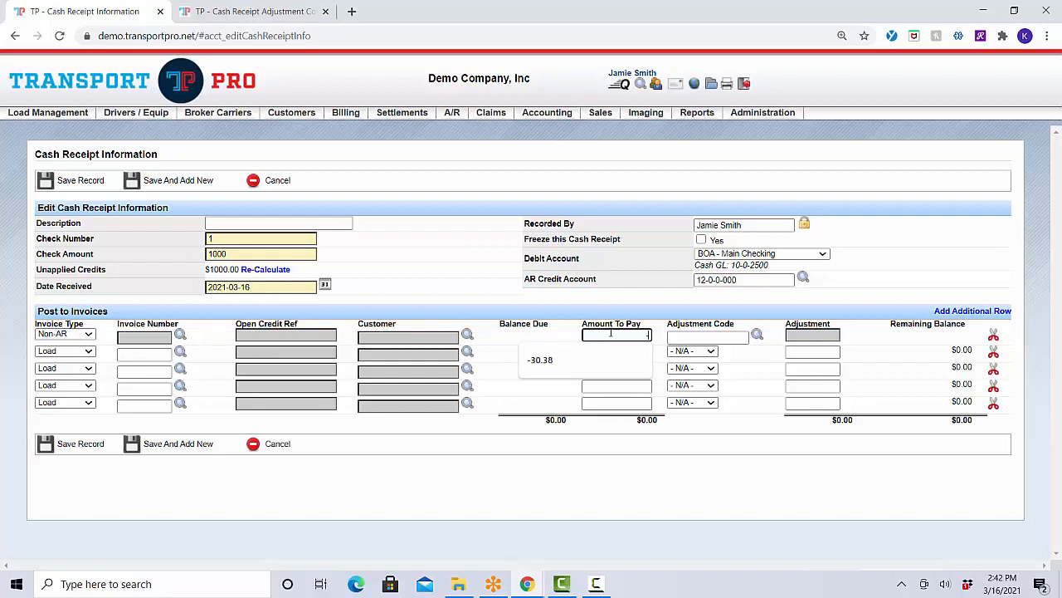
{"action": "type", "text": "200"}
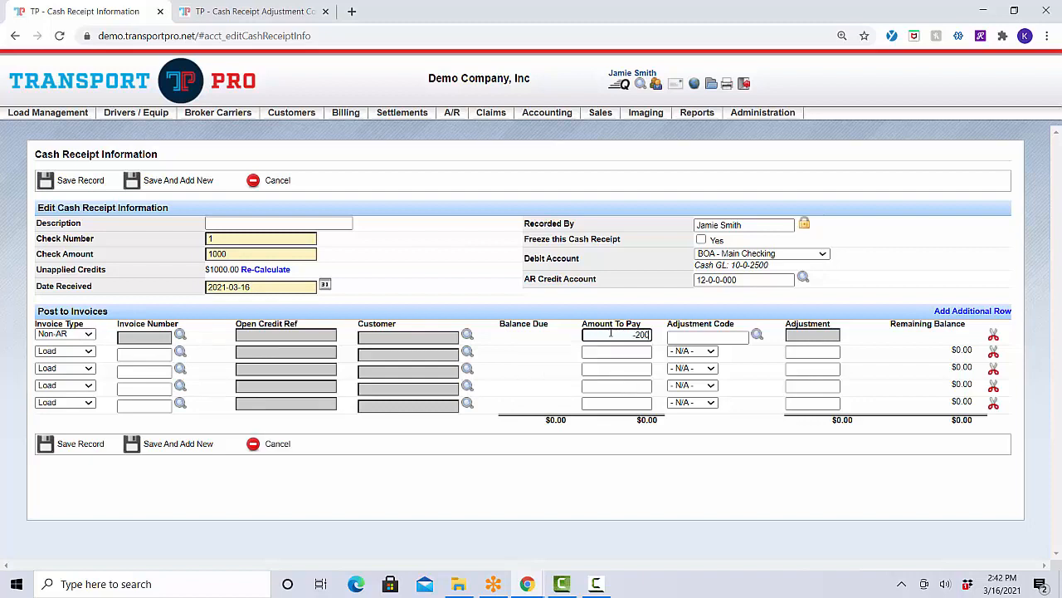
{"action": "left_click", "coordinate": [663, 334]}
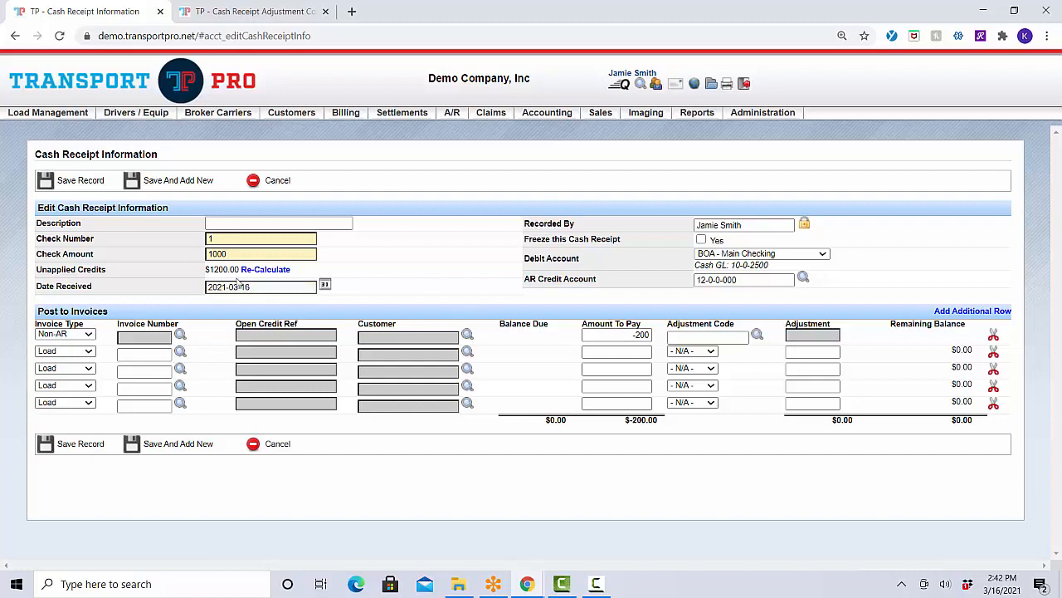
{"action": "double_click", "coordinate": [213, 270]}
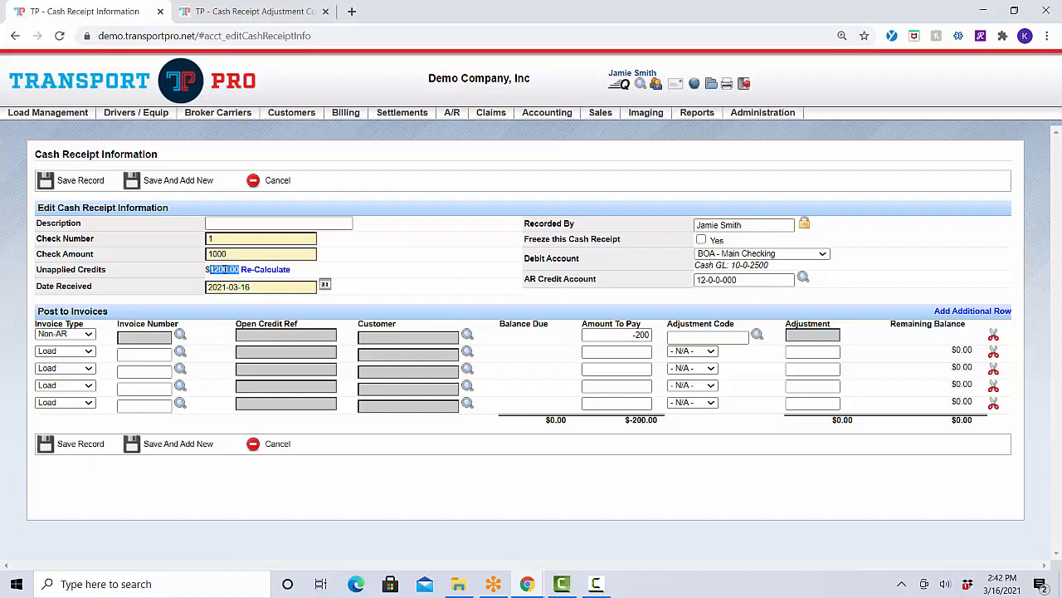
{"action": "left_click", "coordinate": [415, 277]}
{"action": "left_click", "coordinate": [606, 335]}
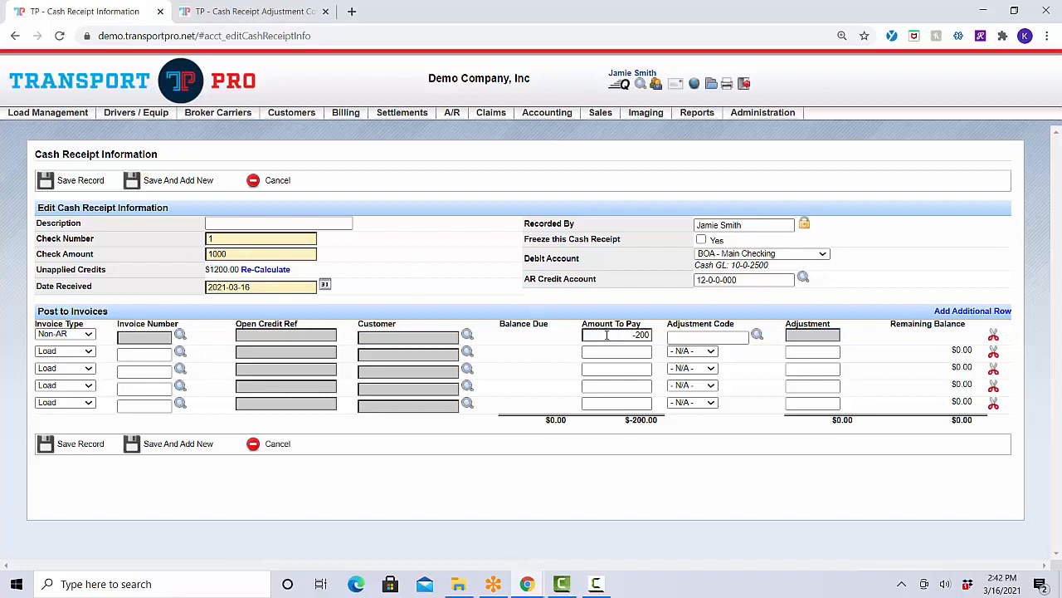
{"action": "left_click", "coordinate": [703, 338]}
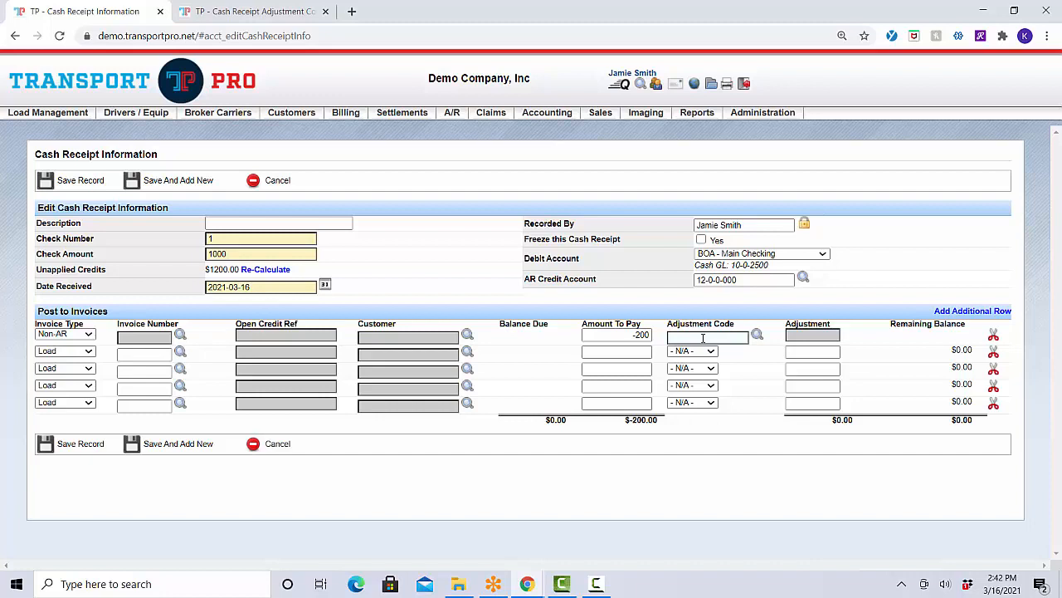
{"action": "type", "text": "factoring"}
{"action": "key", "text": "BackSpace"}
{"action": "key", "text": "BackSpace"}
{"action": "key", "text": "BackSpace"}
{"action": "key", "text": "BackSpace"}
{"action": "key", "text": "BackSpace"}
{"action": "key", "text": "BackSpace"}
{"action": "key", "text": "BackSpace"}
{"action": "key", "text": "BackSpace"}
{"action": "key", "text": "BackSpace"}
{"action": "left_click", "coordinate": [666, 285]}
{"action": "mouse_move", "coordinate": [548, 113]}
{"action": "mouse_move", "coordinate": [564, 135]}
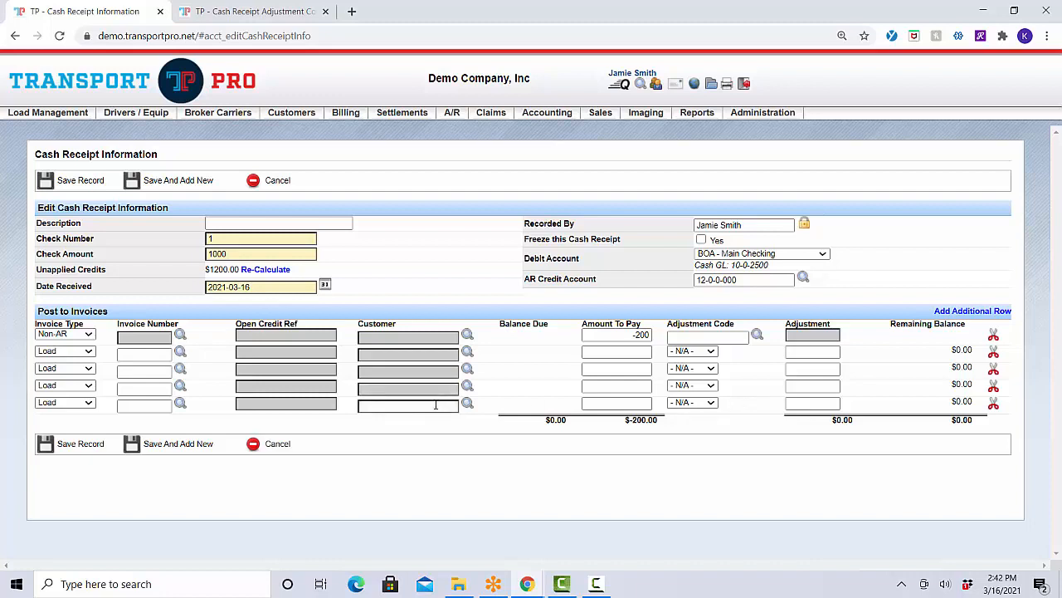
Search for unpaid load invoices for the second row with a freight bill total from 1200 to 1200.
{"action": "left_click", "coordinate": [181, 352]}
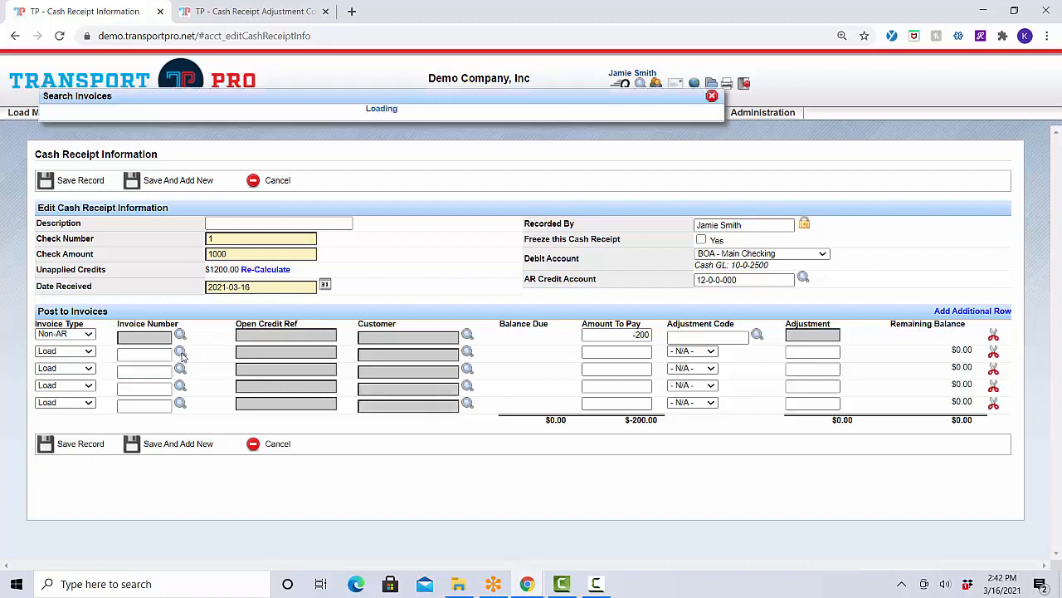
{"action": "left_click", "coordinate": [355, 365]}
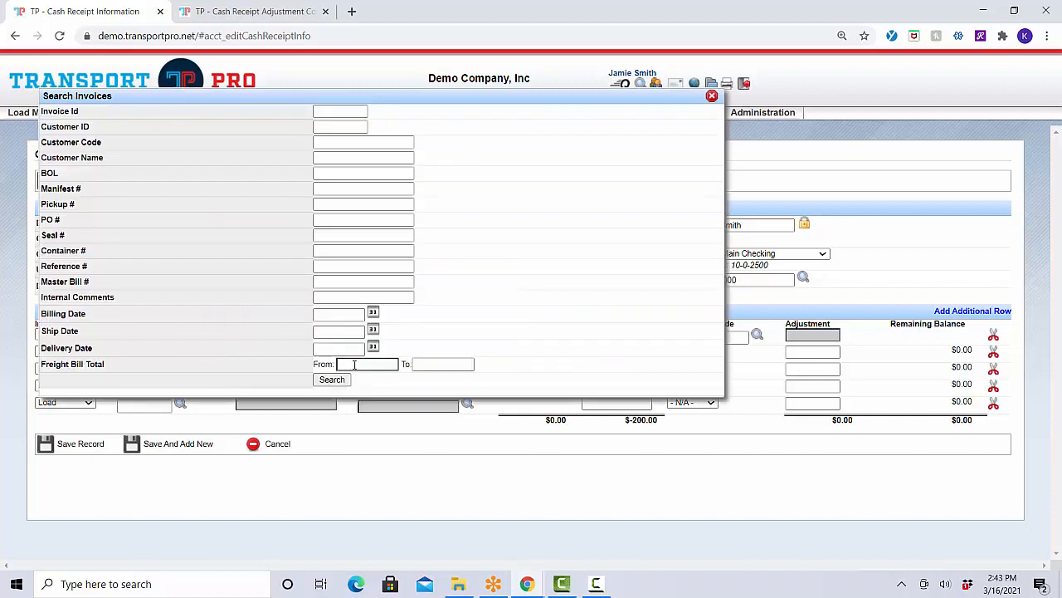
{"action": "left_click", "coordinate": [355, 364]}
{"action": "key", "text": "Down"}
{"action": "key", "text": "Down"}
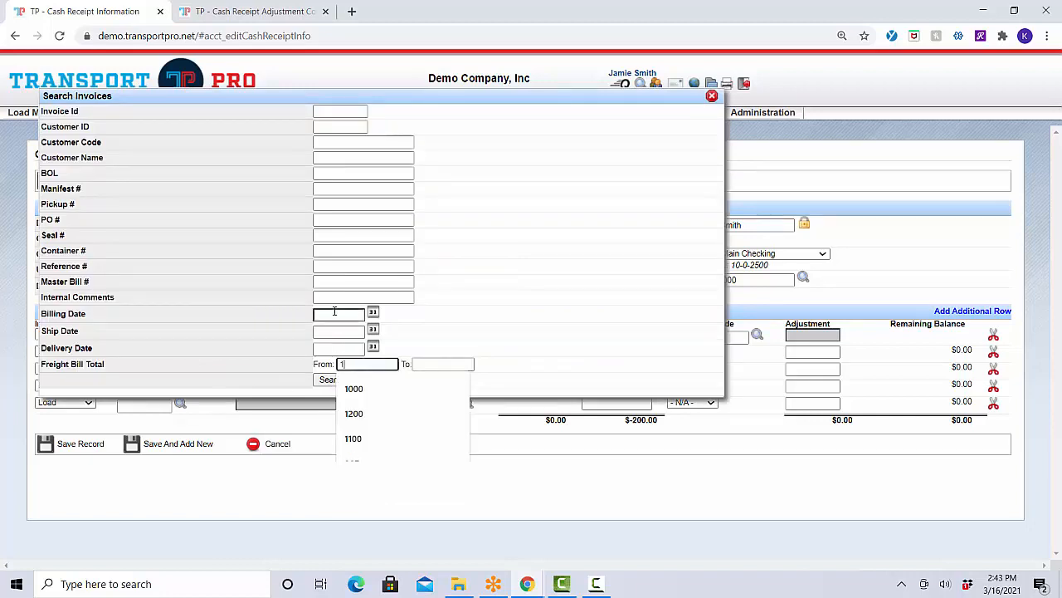
{"action": "key", "text": "Return"}
{"action": "key", "text": "Tab"}
{"action": "type", "text": "1200"}
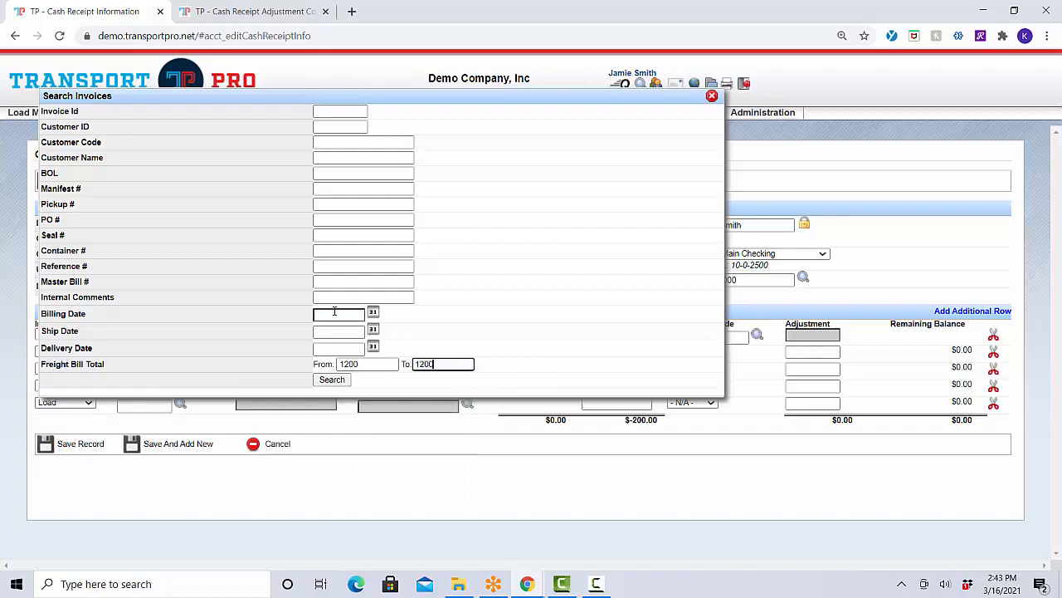
{"action": "key", "text": "Return"}
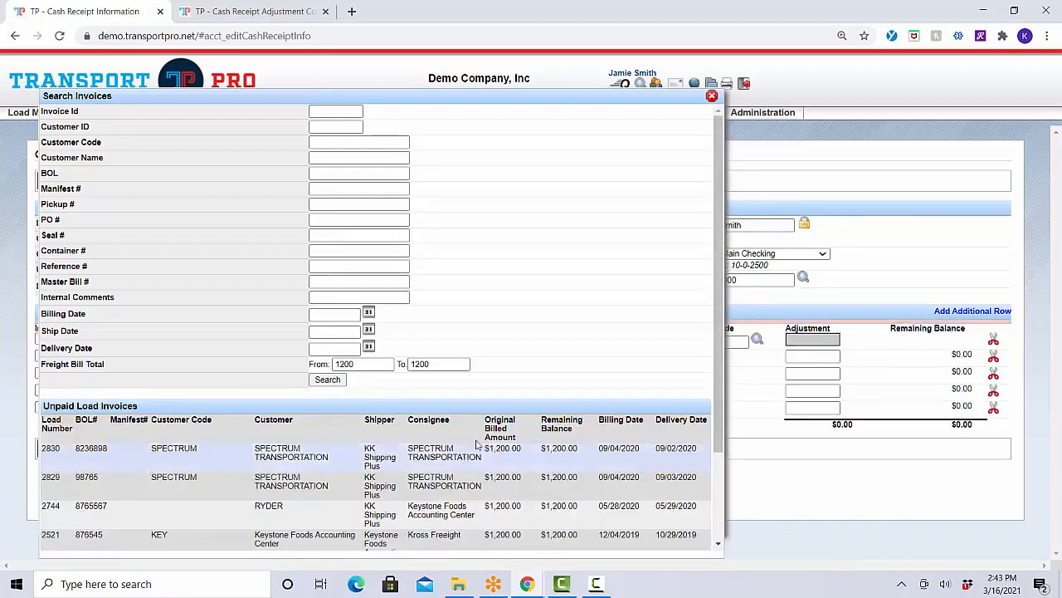
Apply load invoice 2830 to the second row with an amount to pay of 1200, and check the row totals.
{"action": "left_click", "coordinate": [712, 95]}
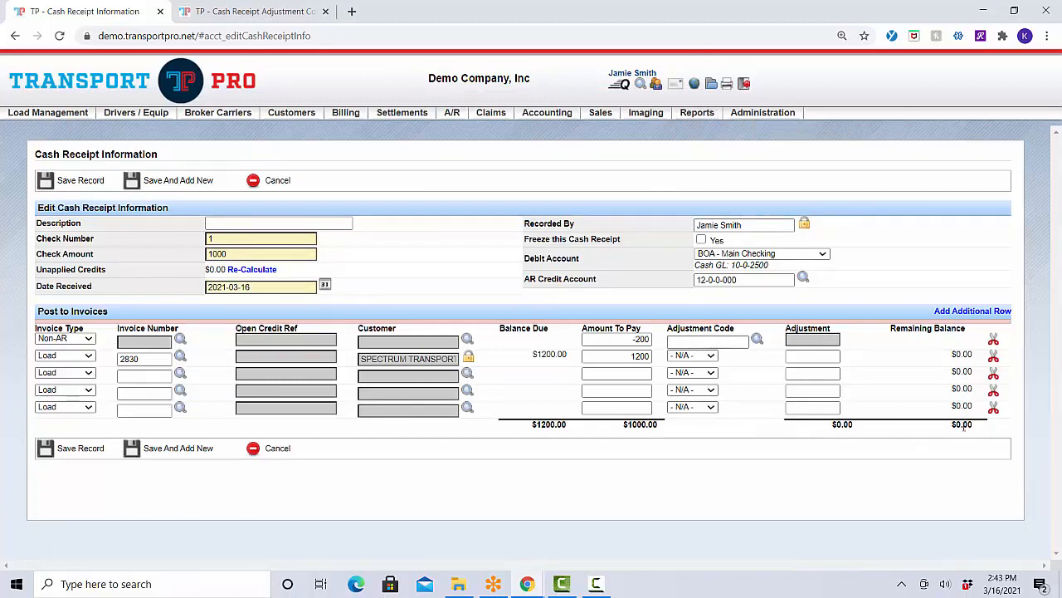
{"action": "left_click_drag", "start_coordinate": [947, 431], "coordinate": [988, 432]}
{"action": "left_click", "coordinate": [988, 433]}
Open the pending cash receipts awaiting posting and review the distribution details of the $1,100.00 receipt.
{"action": "left_click", "coordinate": [454, 115]}
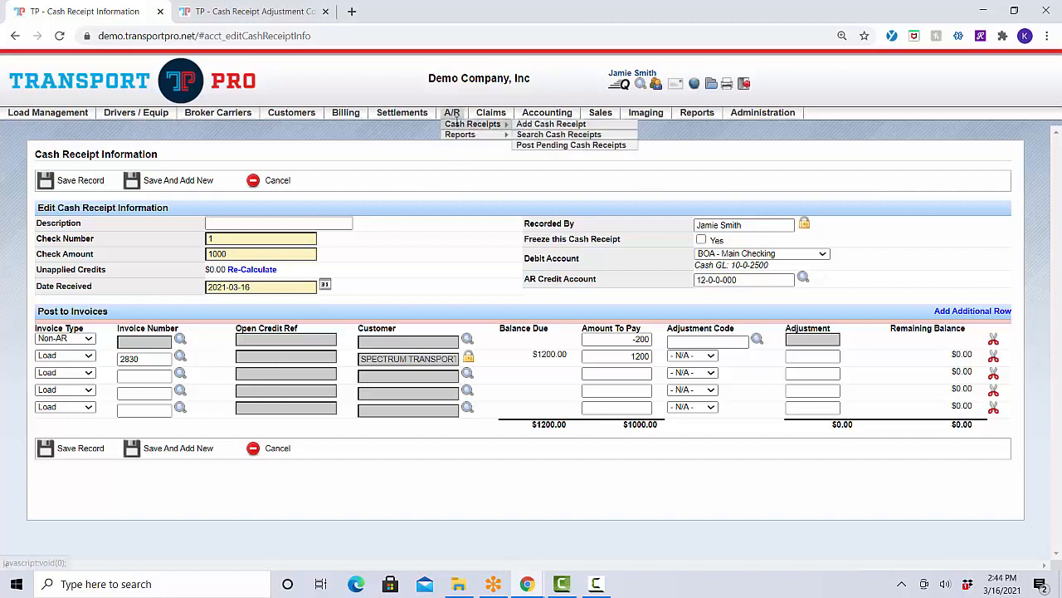
{"action": "left_click", "coordinate": [544, 145]}
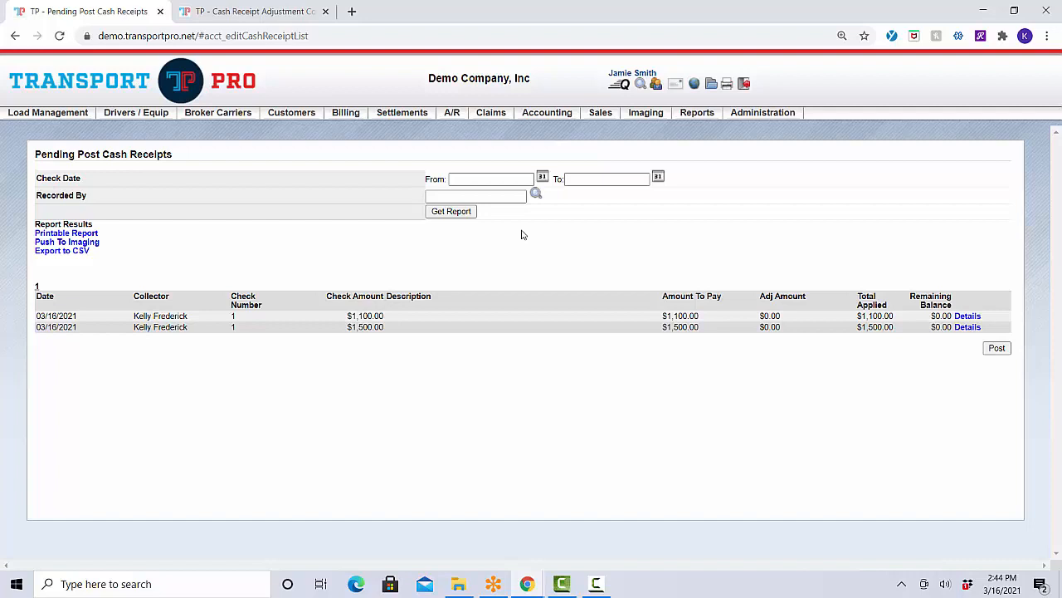
{"action": "left_click", "coordinate": [508, 179]}
{"action": "left_click", "coordinate": [976, 319]}
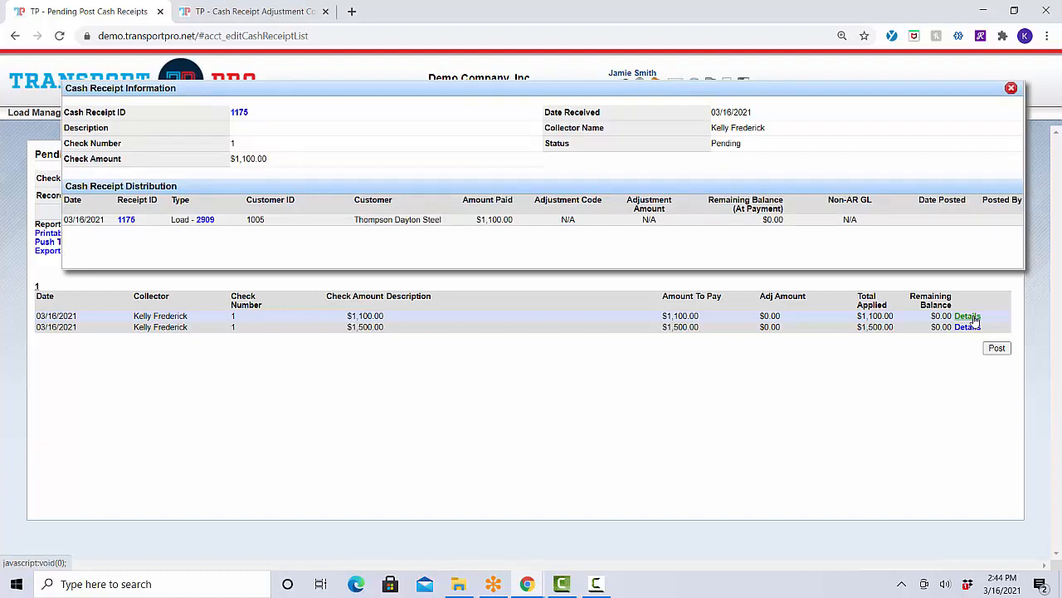
{"action": "left_click", "coordinate": [1011, 88]}
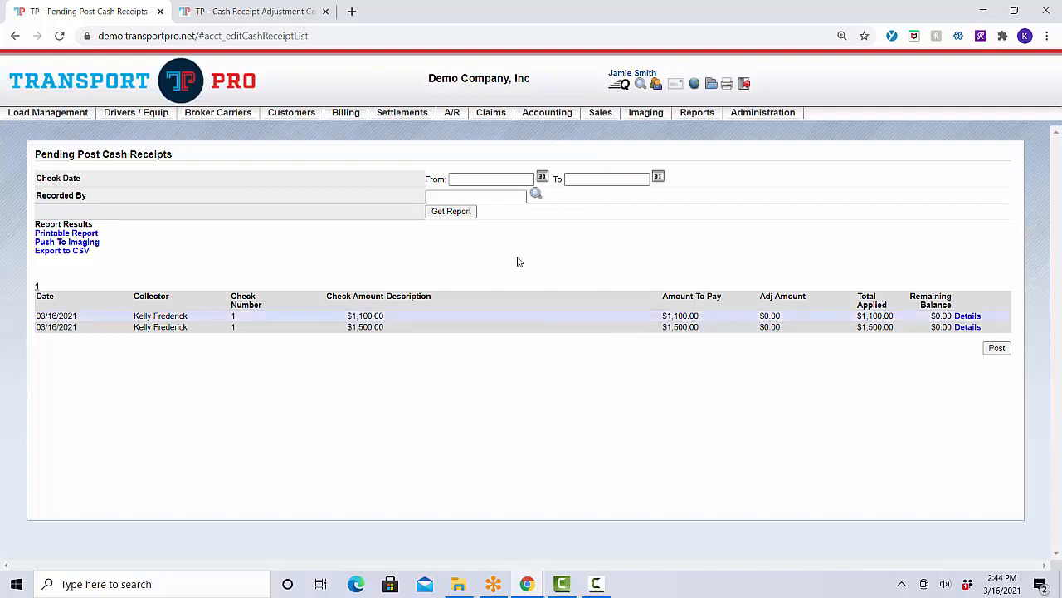
Search all cash receipts with no status or other filter set, using the Summary report type, and look through the results.
{"action": "mouse_move", "coordinate": [454, 115]}
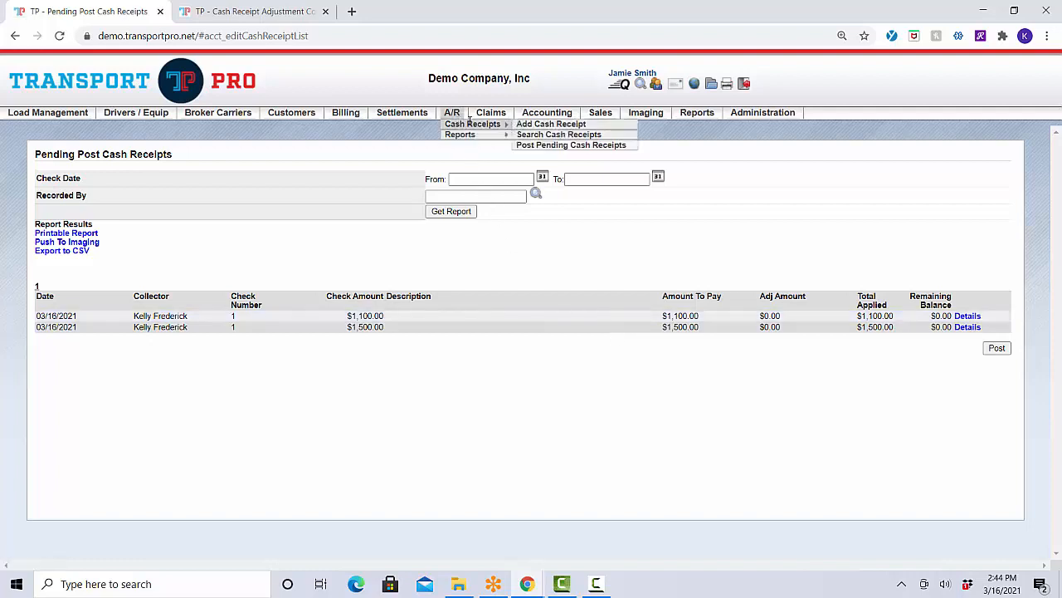
{"action": "left_click", "coordinate": [531, 136]}
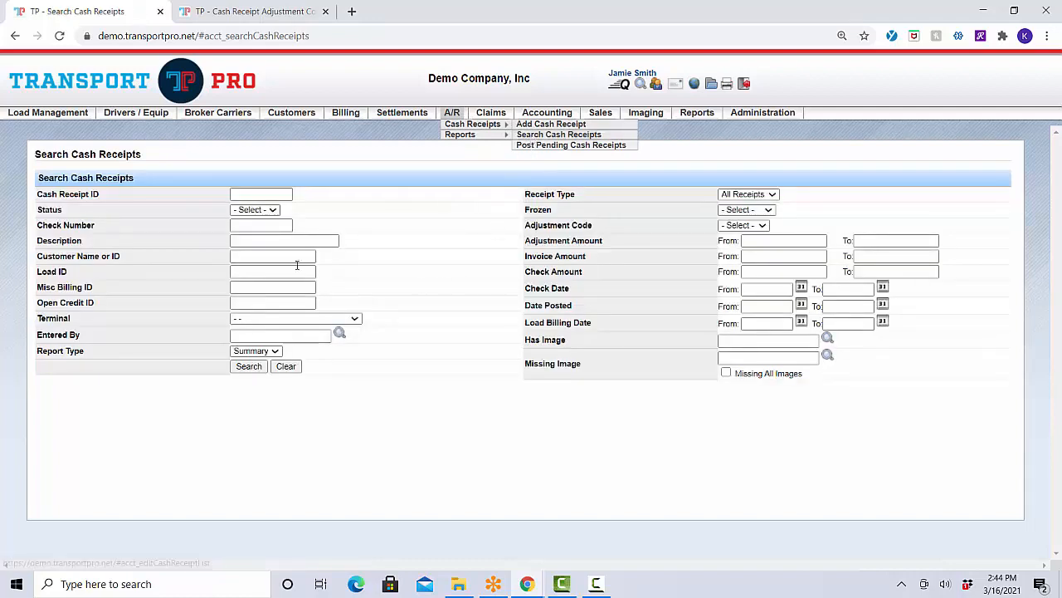
{"action": "left_click", "coordinate": [266, 210]}
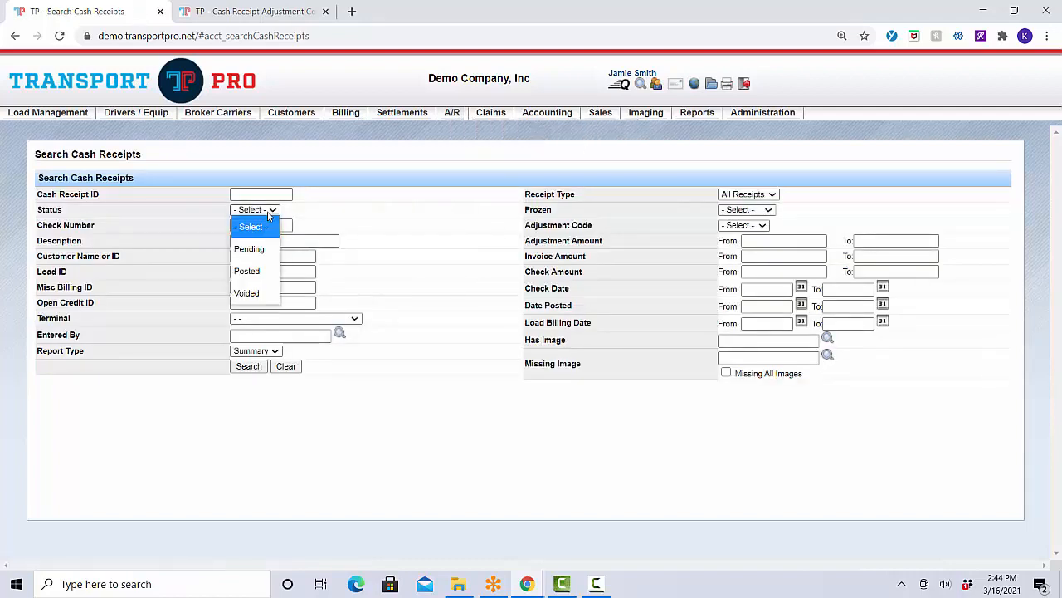
{"action": "left_click", "coordinate": [268, 213]}
{"action": "left_click", "coordinate": [264, 245]}
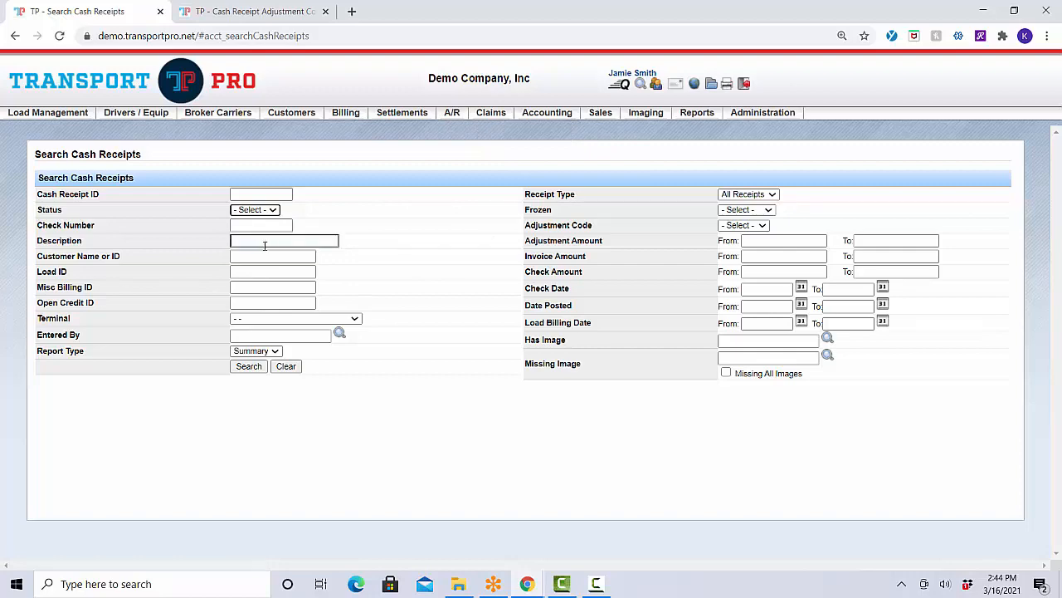
{"action": "left_click", "coordinate": [248, 367]}
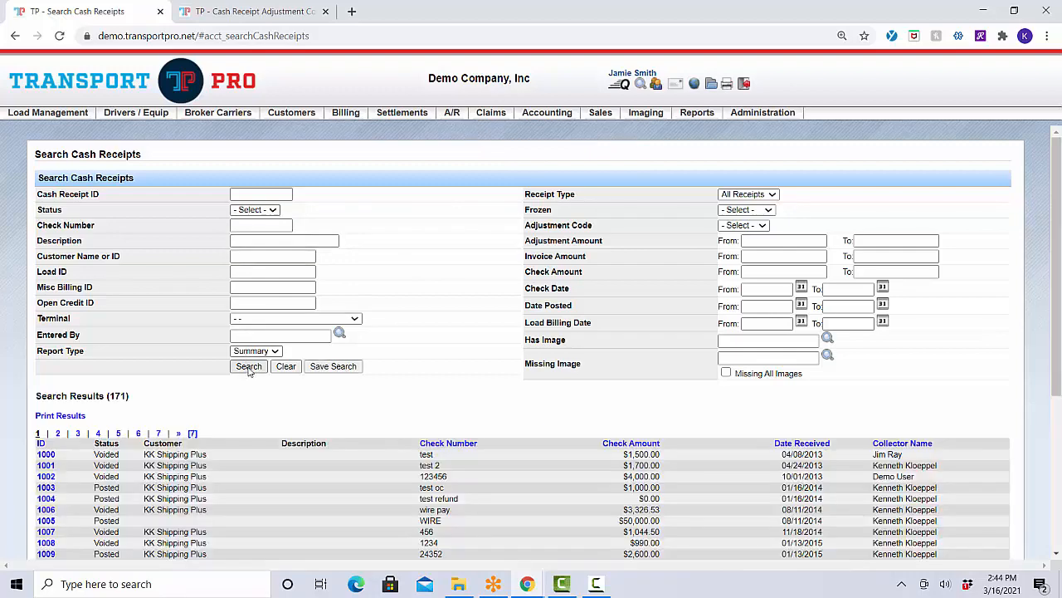
{"action": "scroll", "coordinate": [392, 304], "scroll_direction": "down", "scroll_amount": 3}
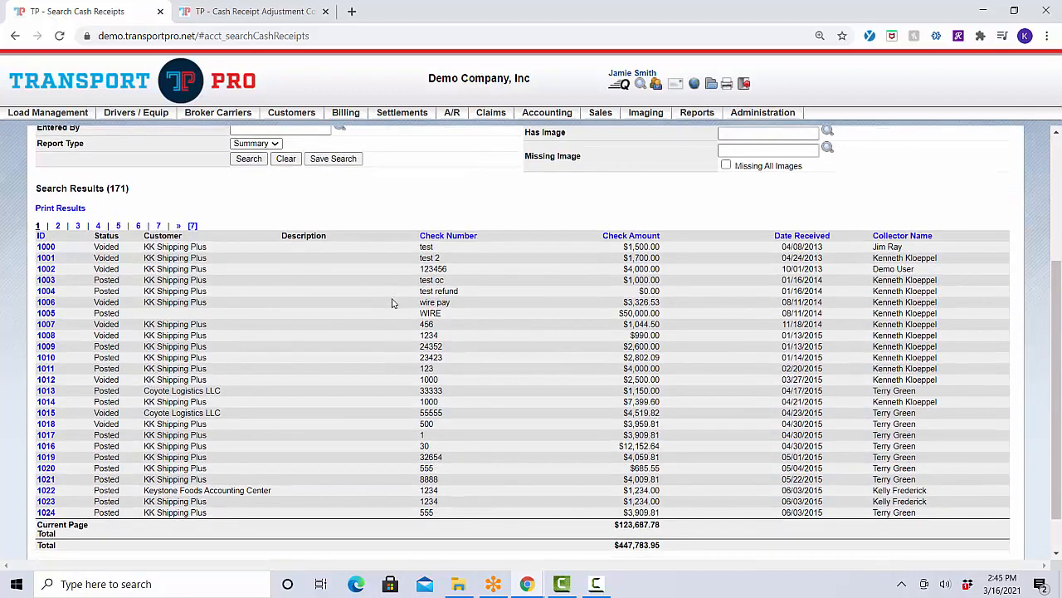
Open the summary of cash receipt 1013 from the search results to review its distribution and accounting transactions.
{"action": "left_click", "coordinate": [45, 391]}
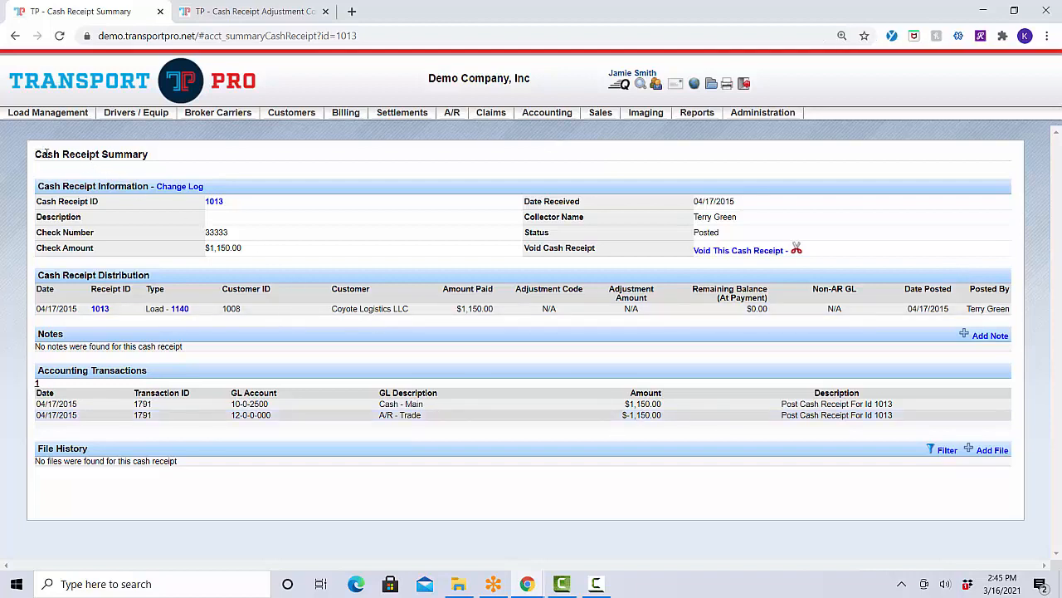
{"action": "left_click_drag", "start_coordinate": [35, 154], "coordinate": [178, 152]}
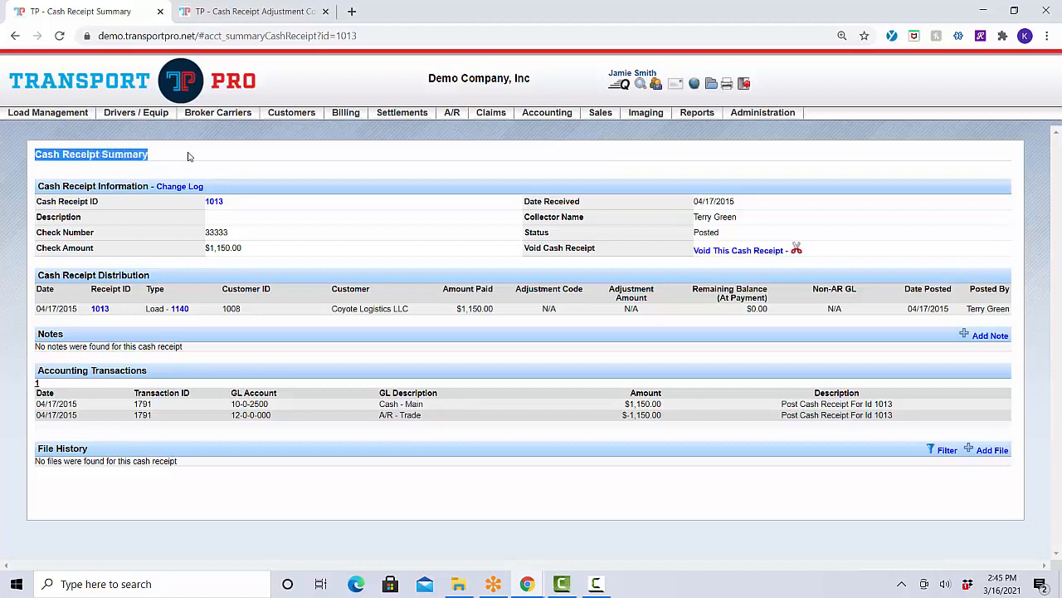
{"action": "left_click", "coordinate": [464, 176]}
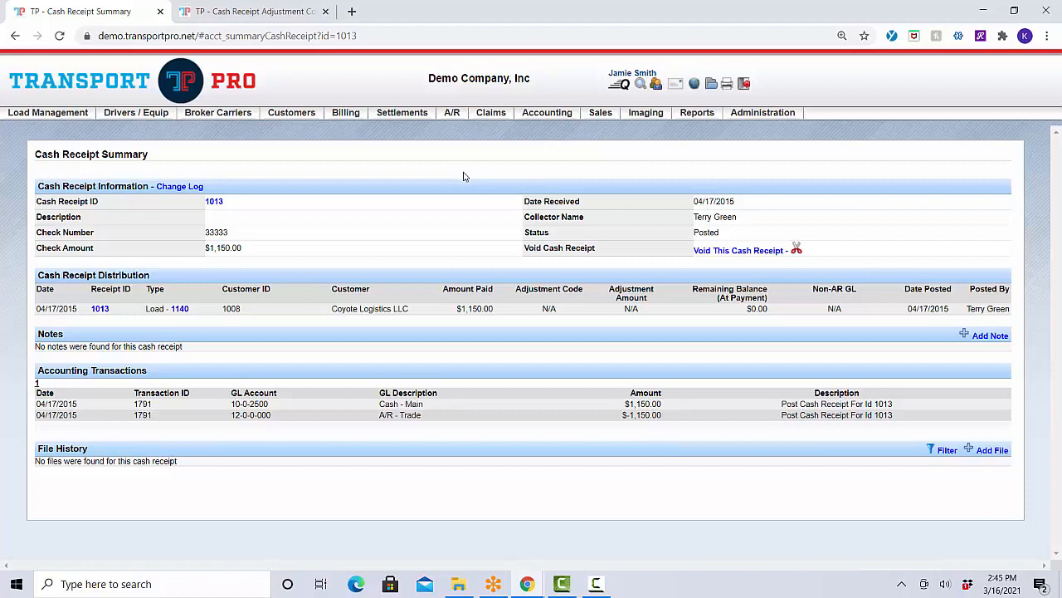